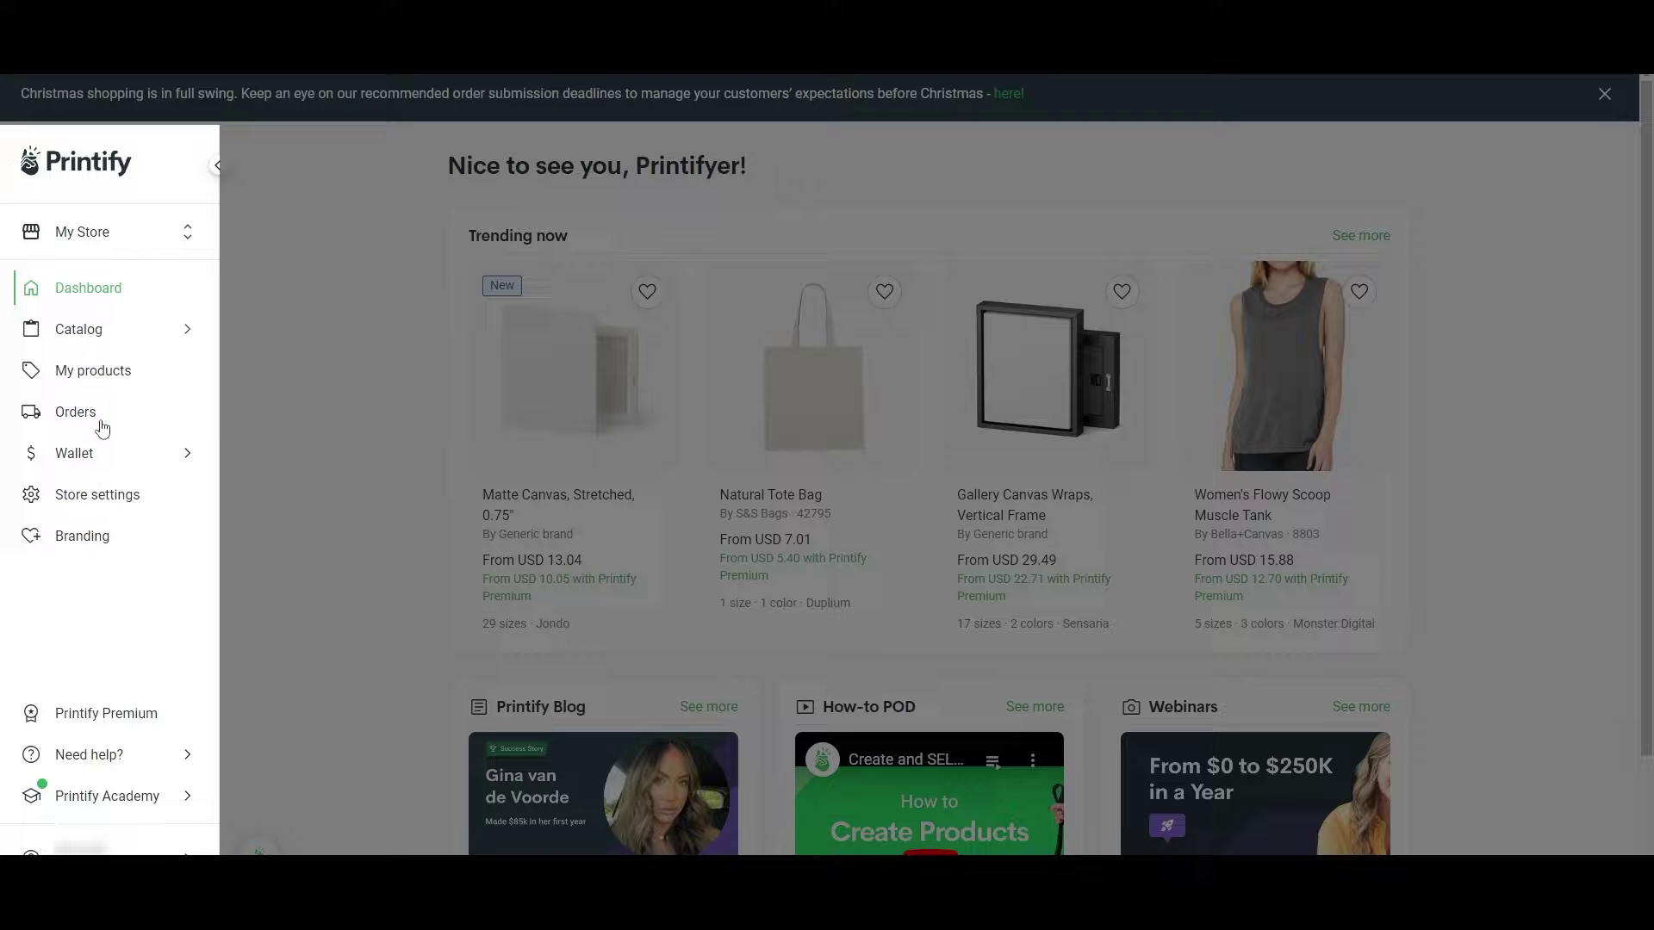
Step: Go from the empty My Products page to the Printify product catalog and scroll through it
left_click(62, 380)
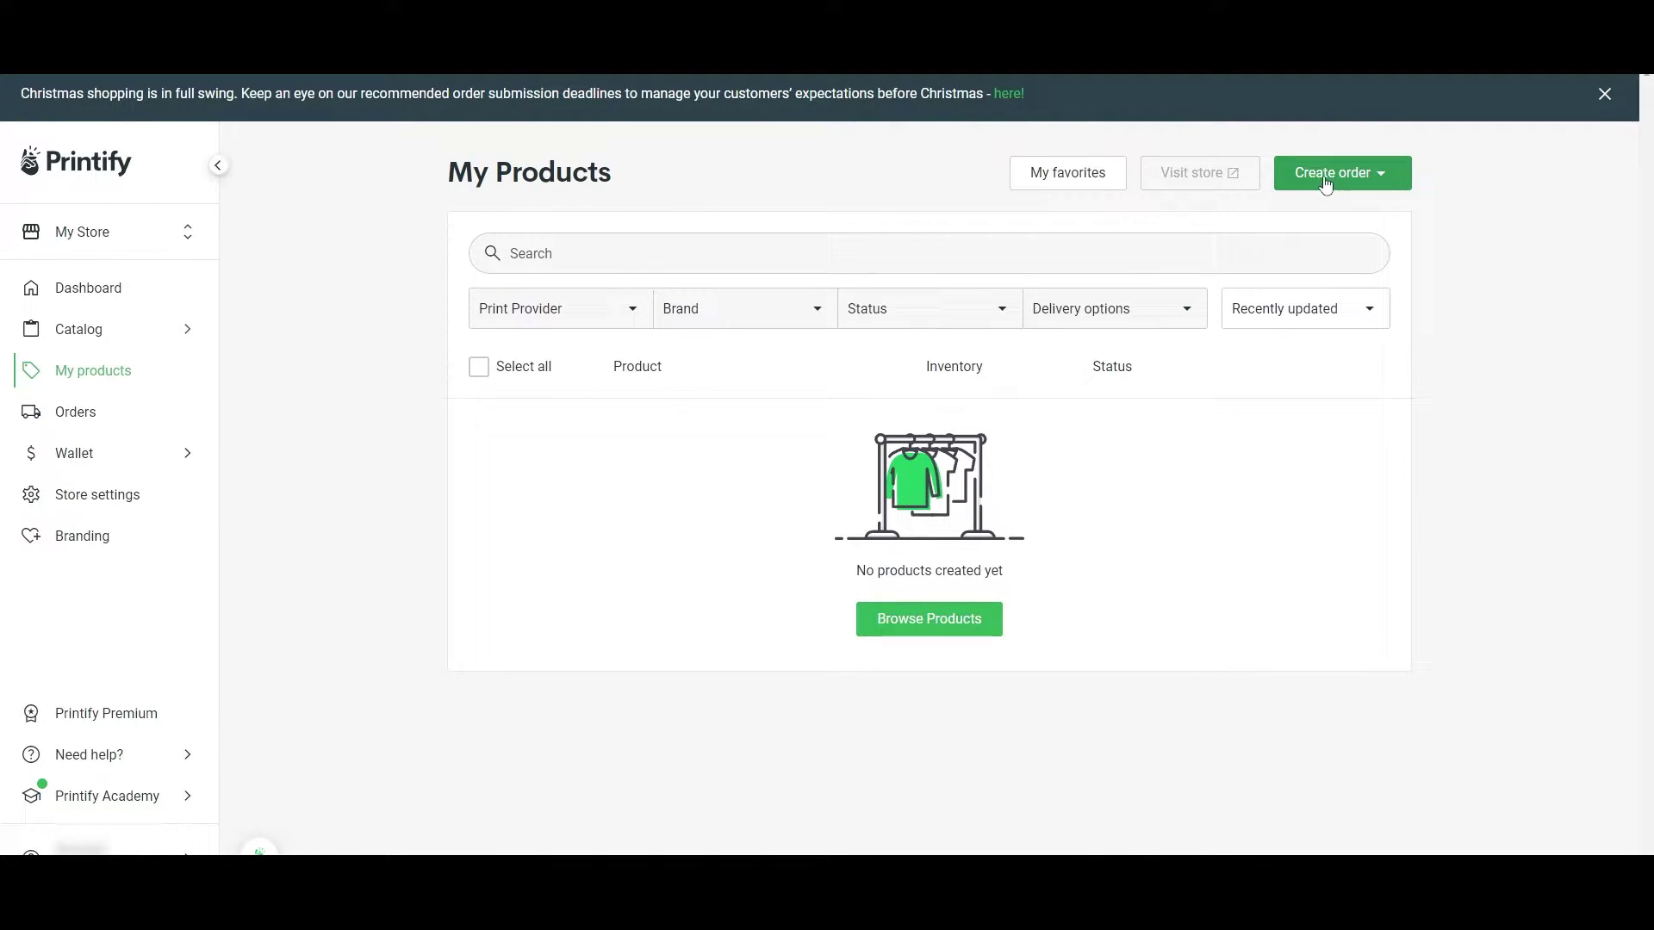
left_click(913, 633)
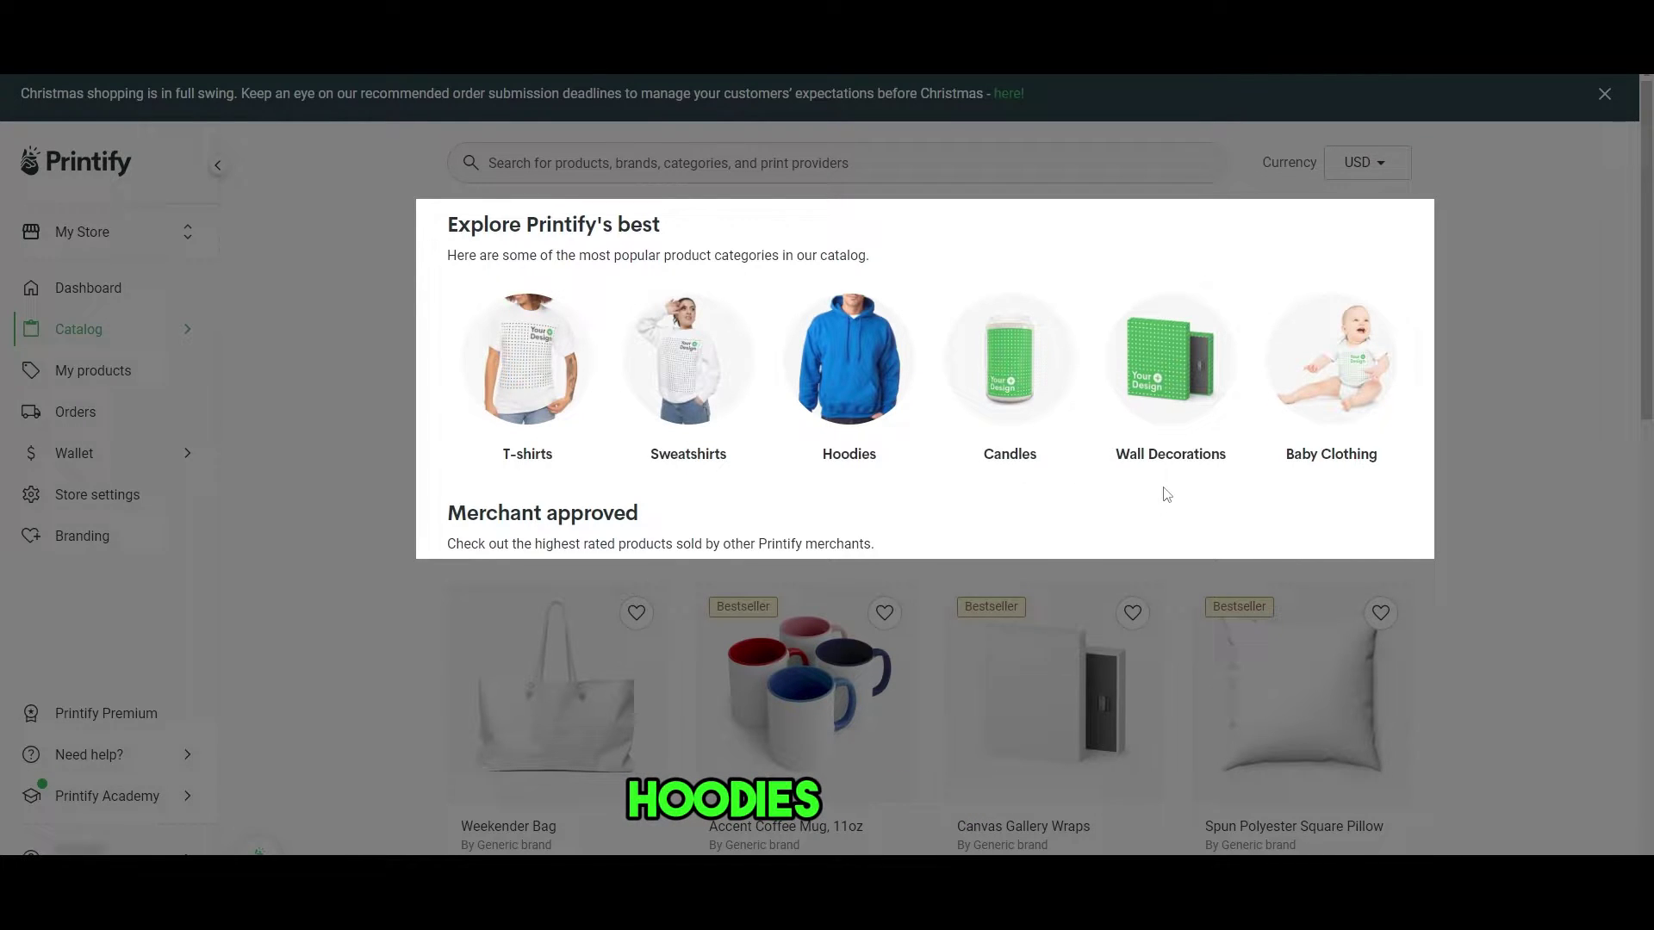
scroll(1421, 446, "down", 4)
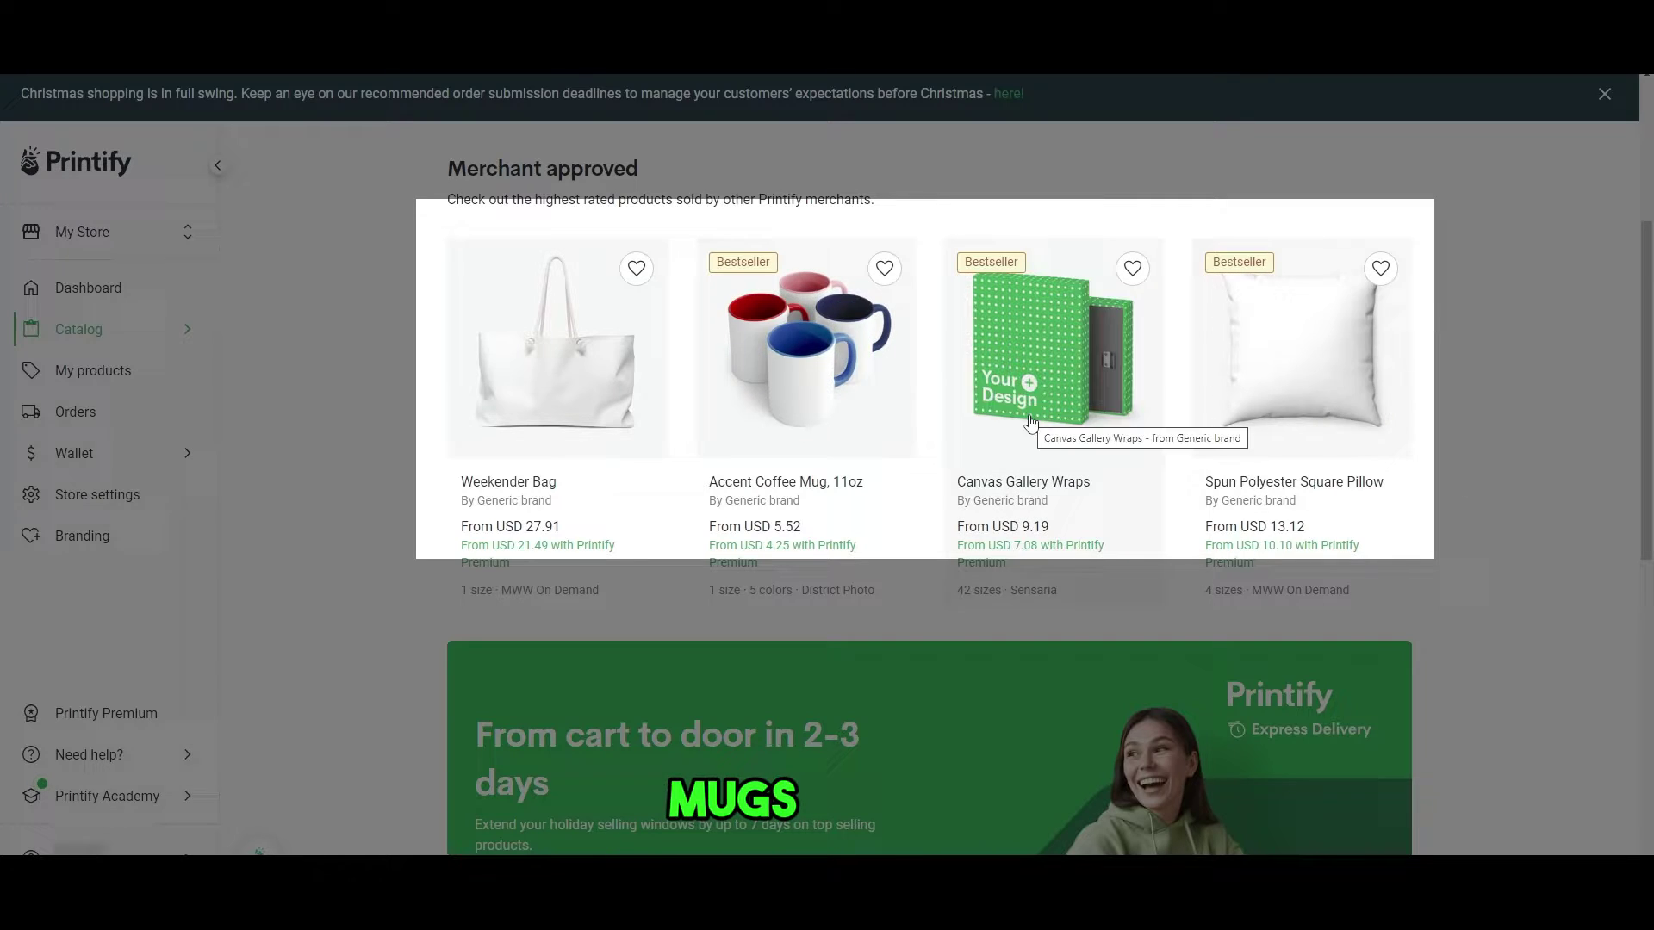
scroll(392, 473, "down", 9)
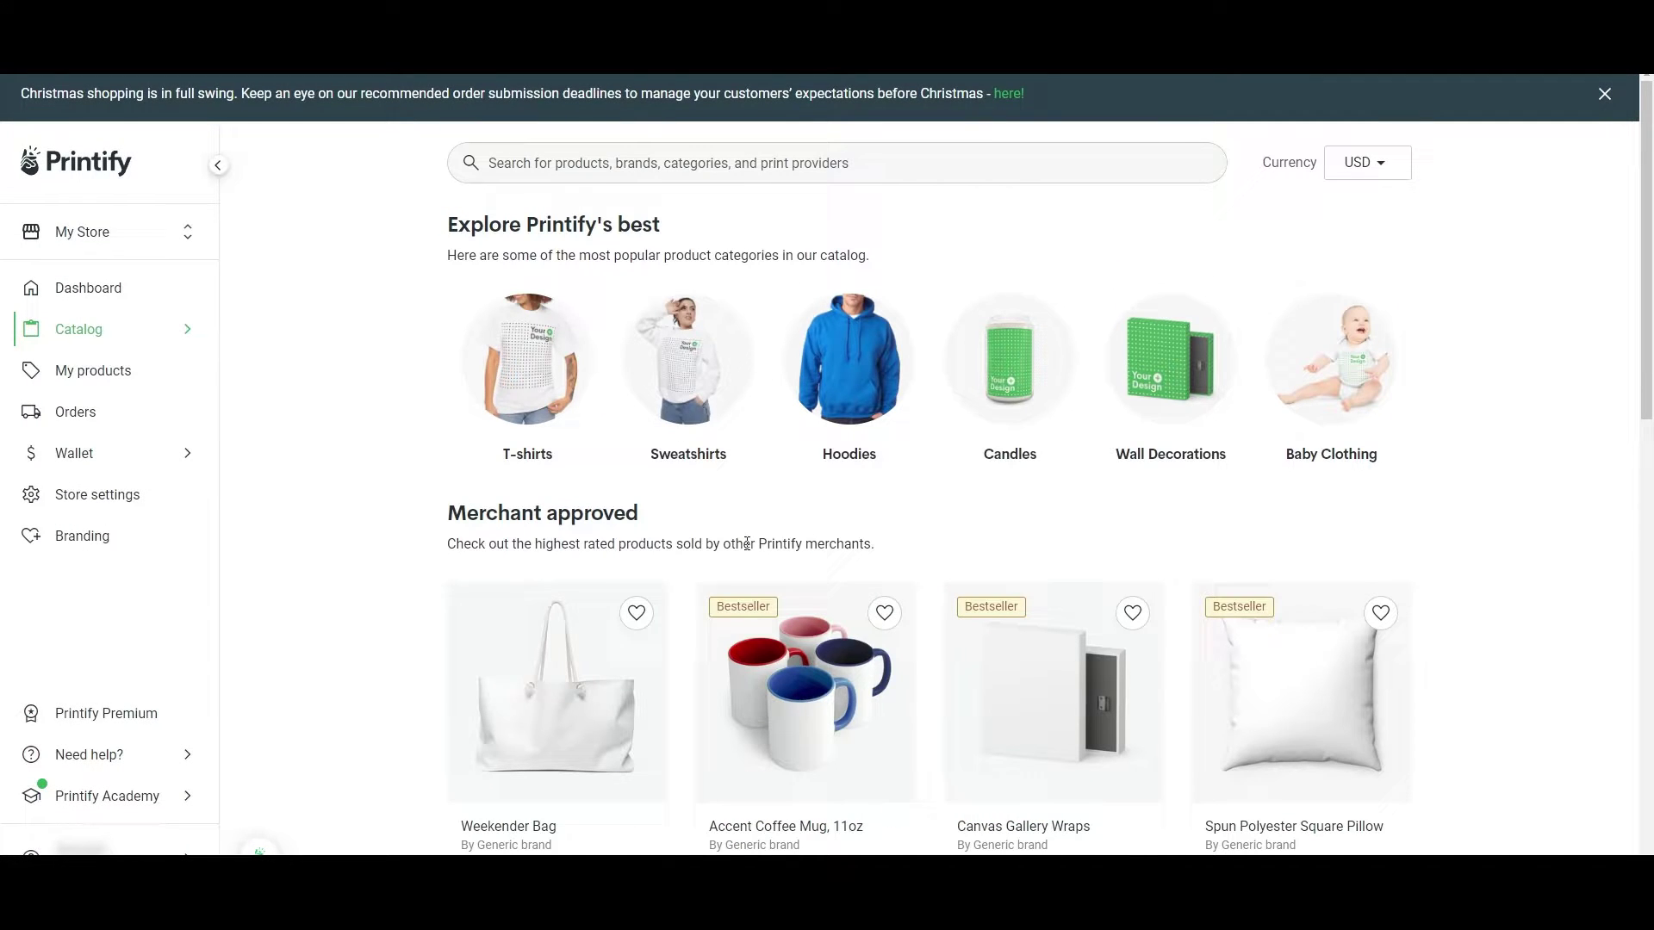
Step: Open the Sweatshirts category and scroll through its products
left_click(721, 379)
scroll(716, 373, "down", 4)
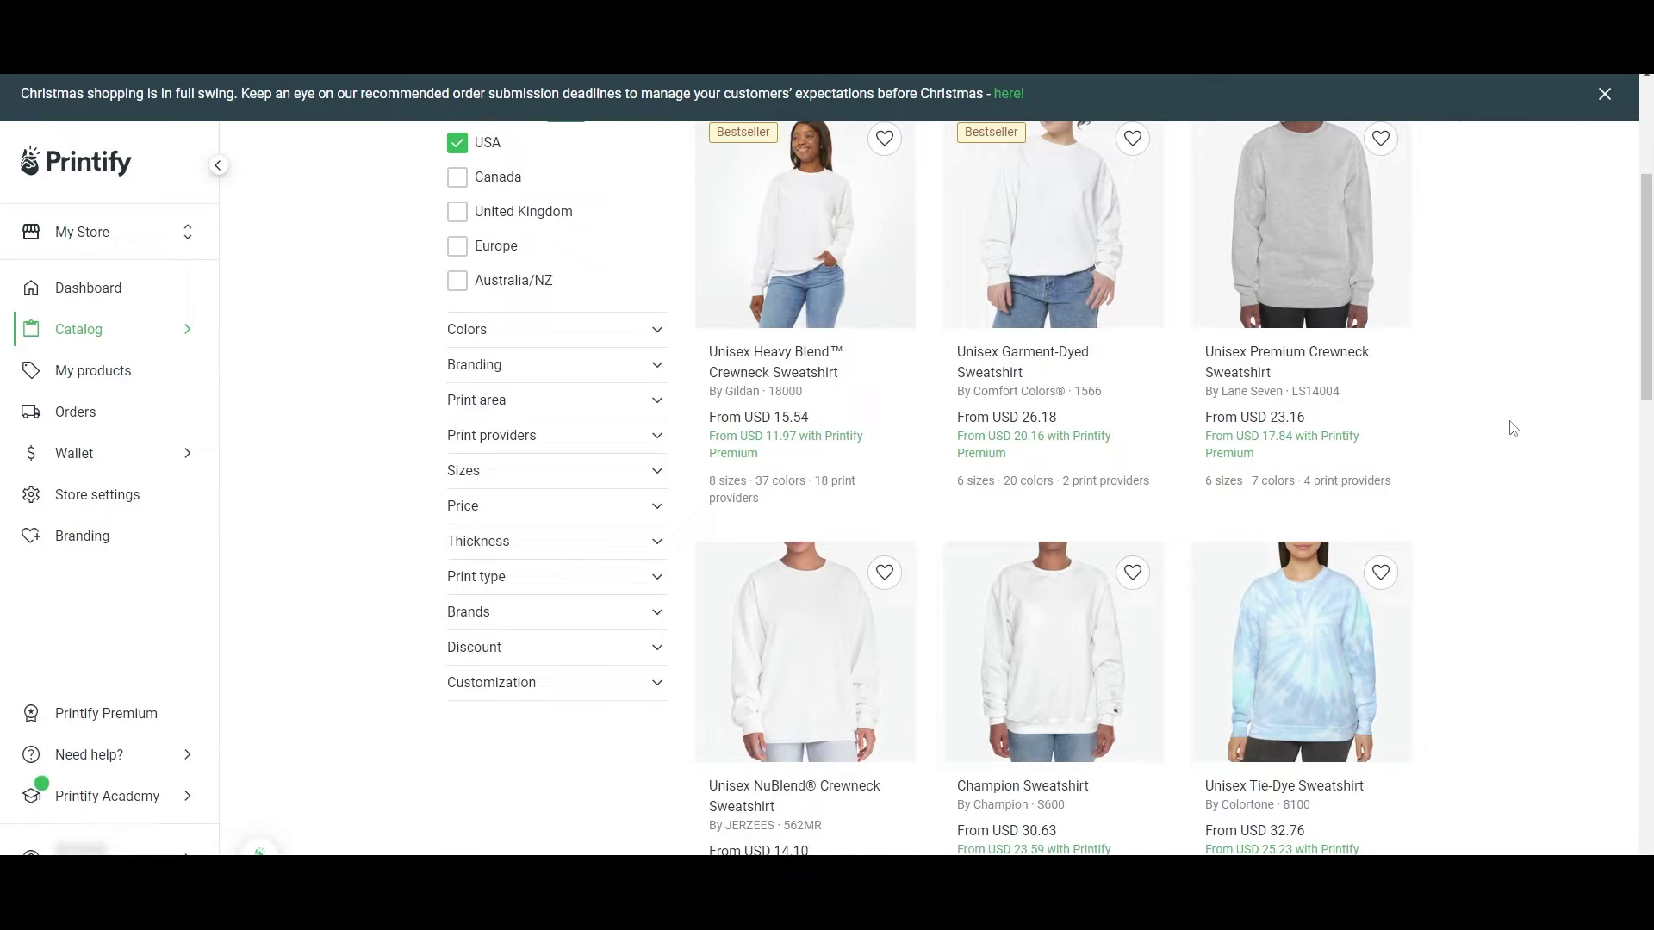
scroll(1292, 452, "up", 1)
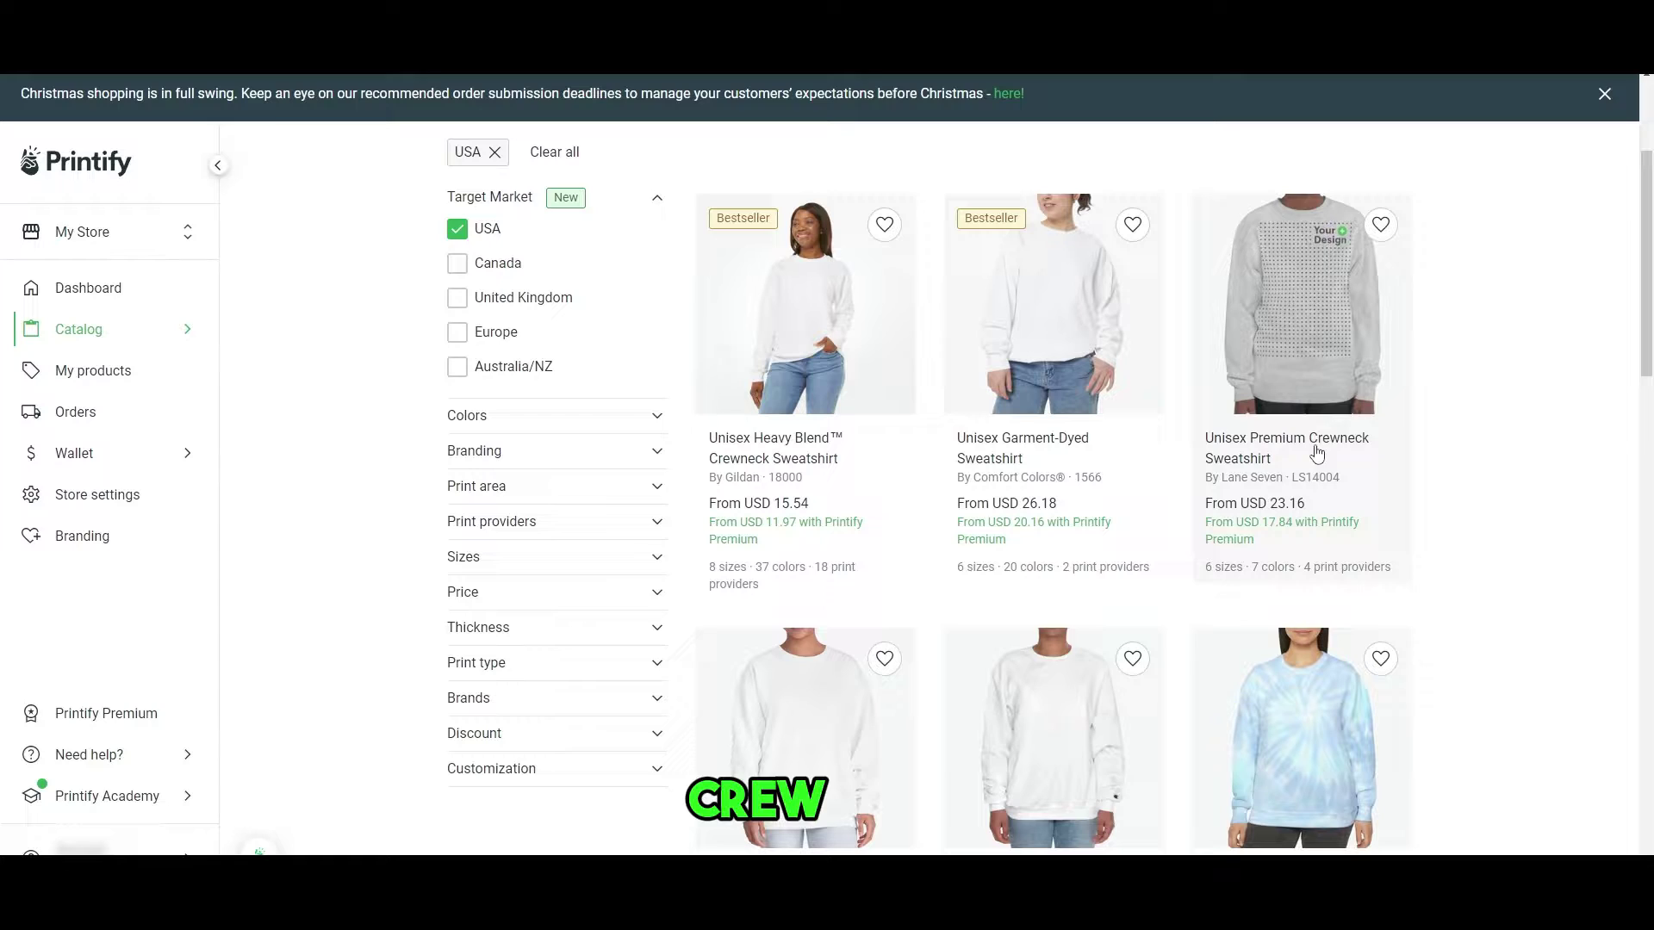
scroll(920, 634, "down", 10)
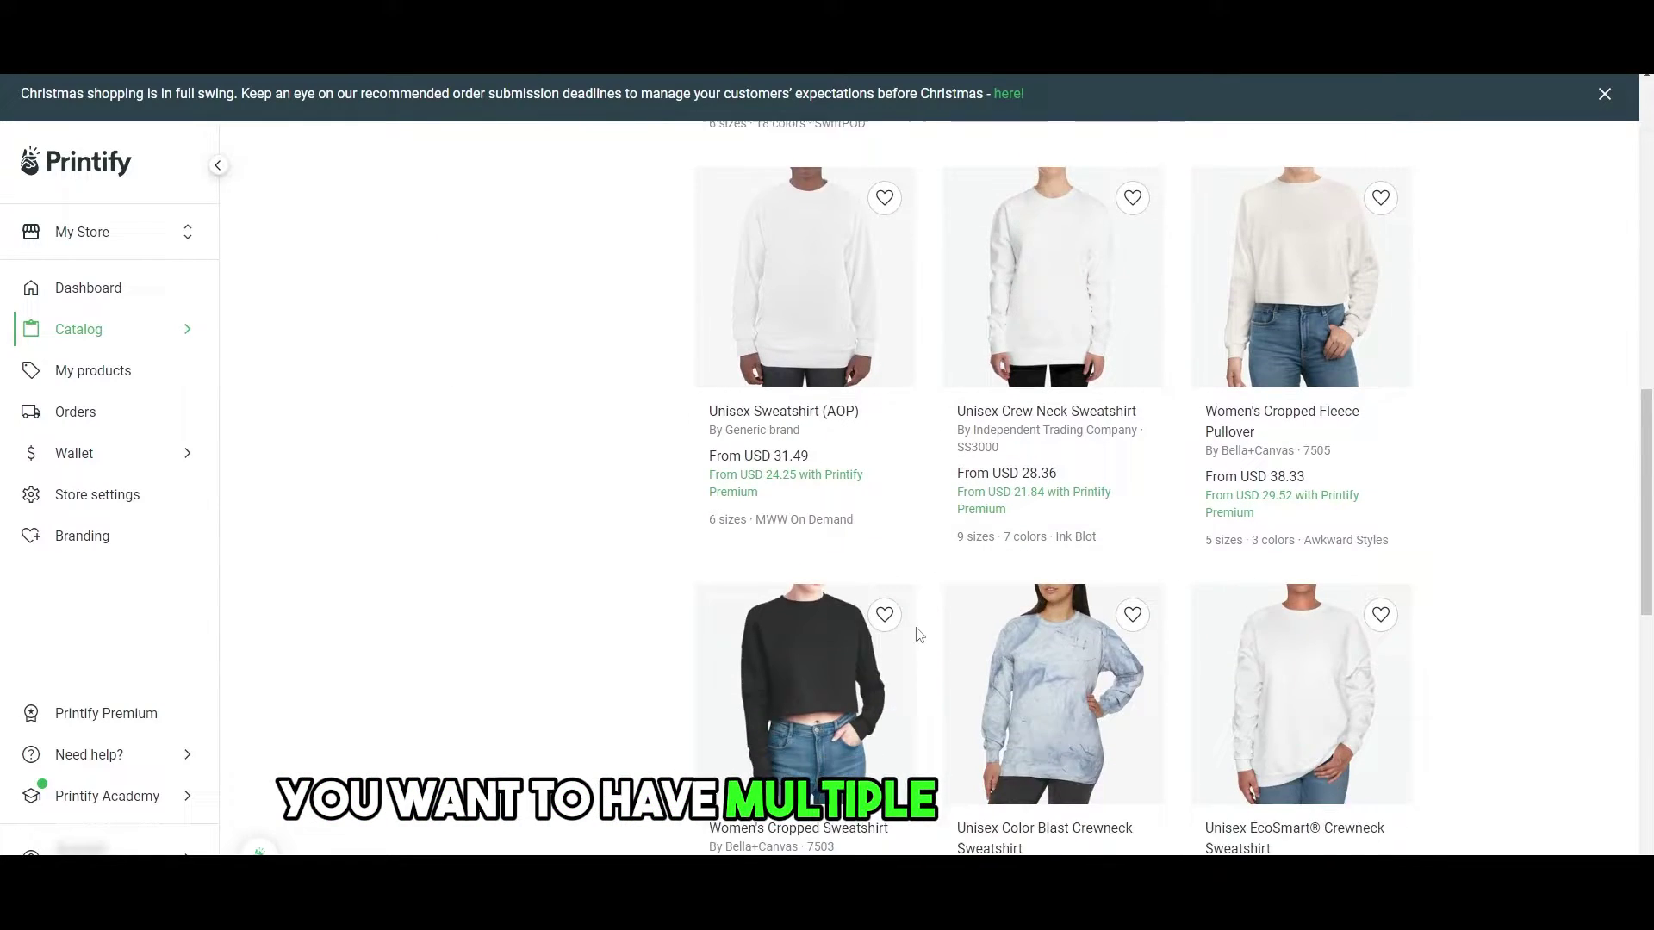
scroll(775, 603, "down", 3)
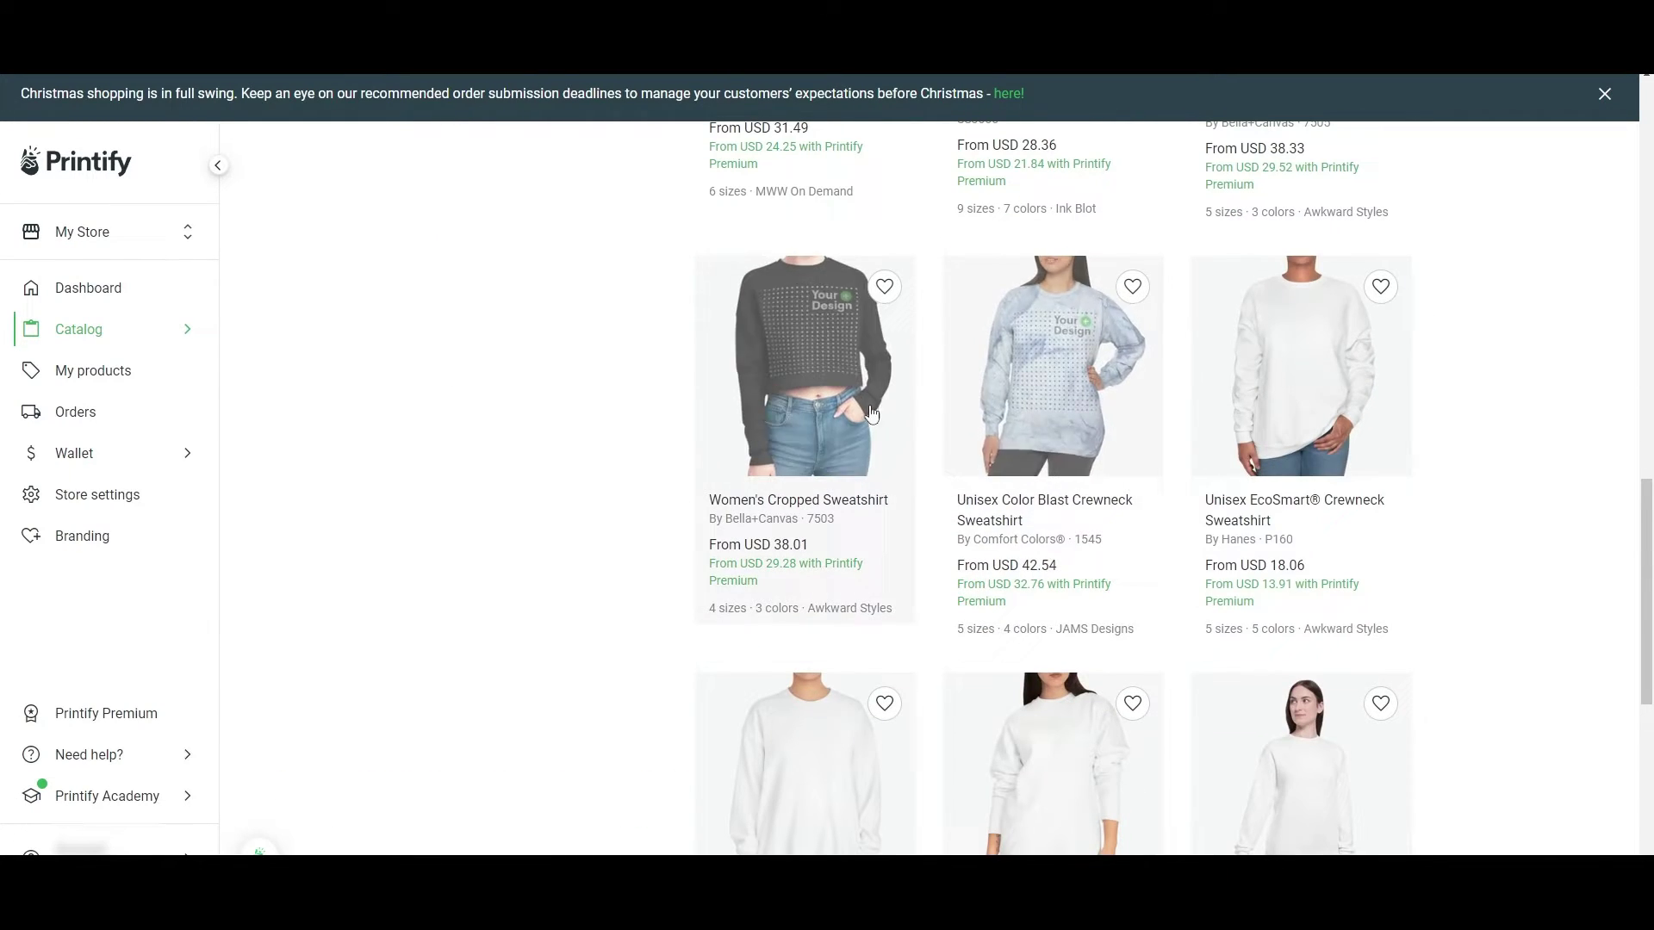
scroll(1154, 620, "down", 4)
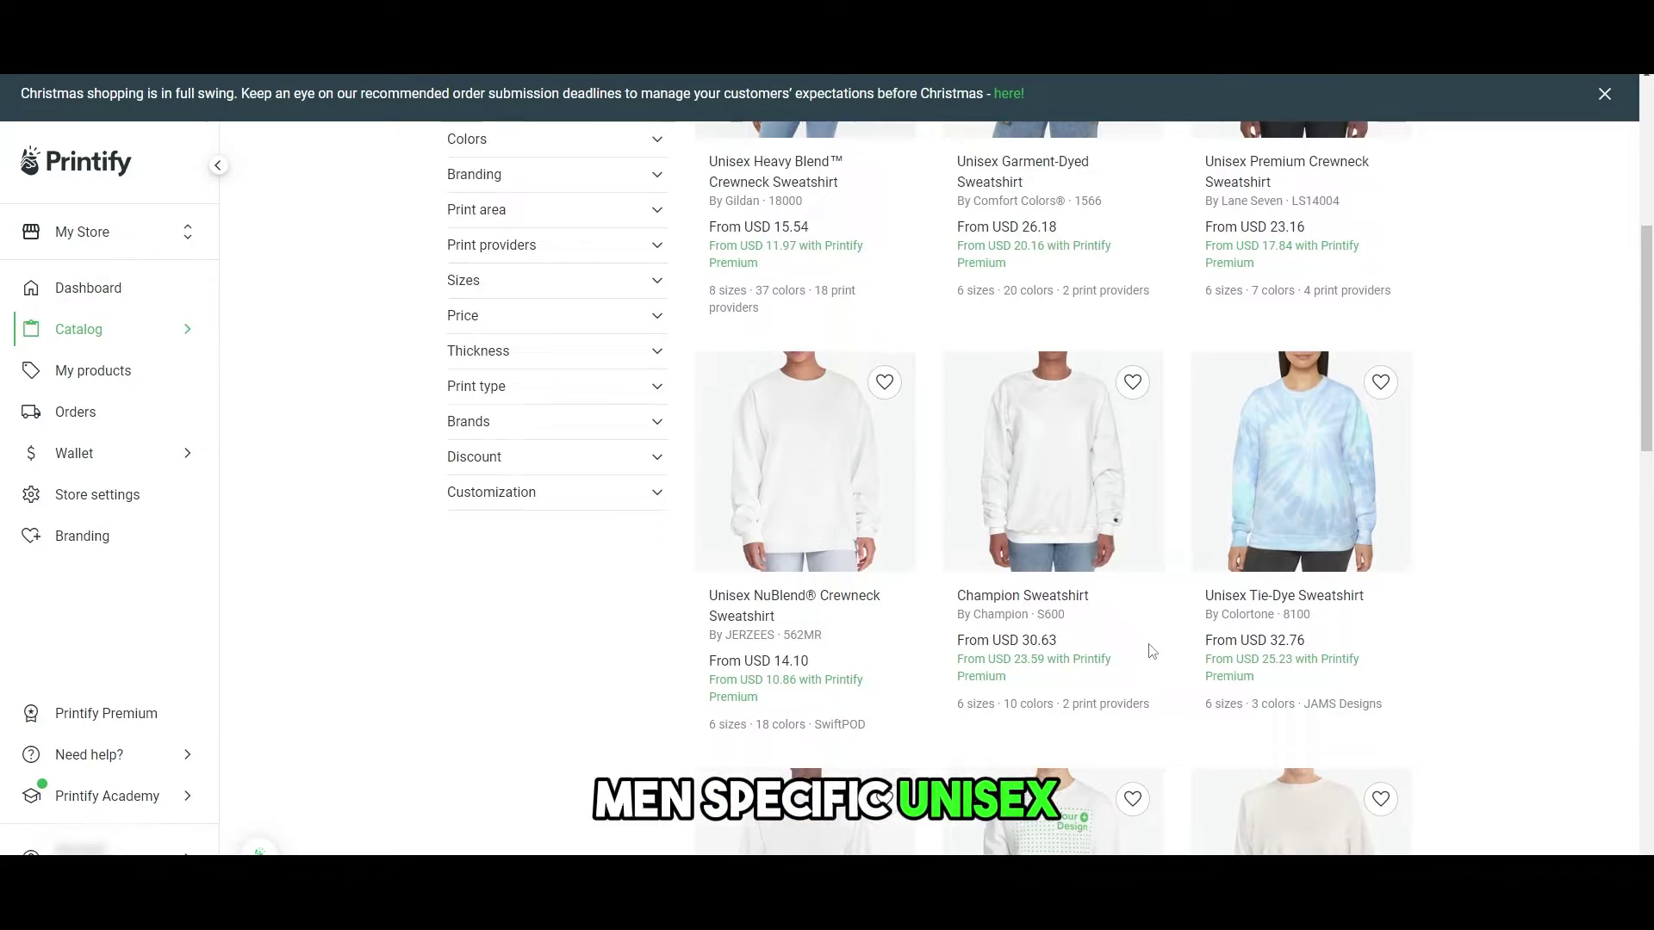
scroll(1151, 652, "up", 4)
Step: Open the Unisex Heavy Blend Crewneck Sweatshirt, view its back image, and start designing it
left_click(763, 545)
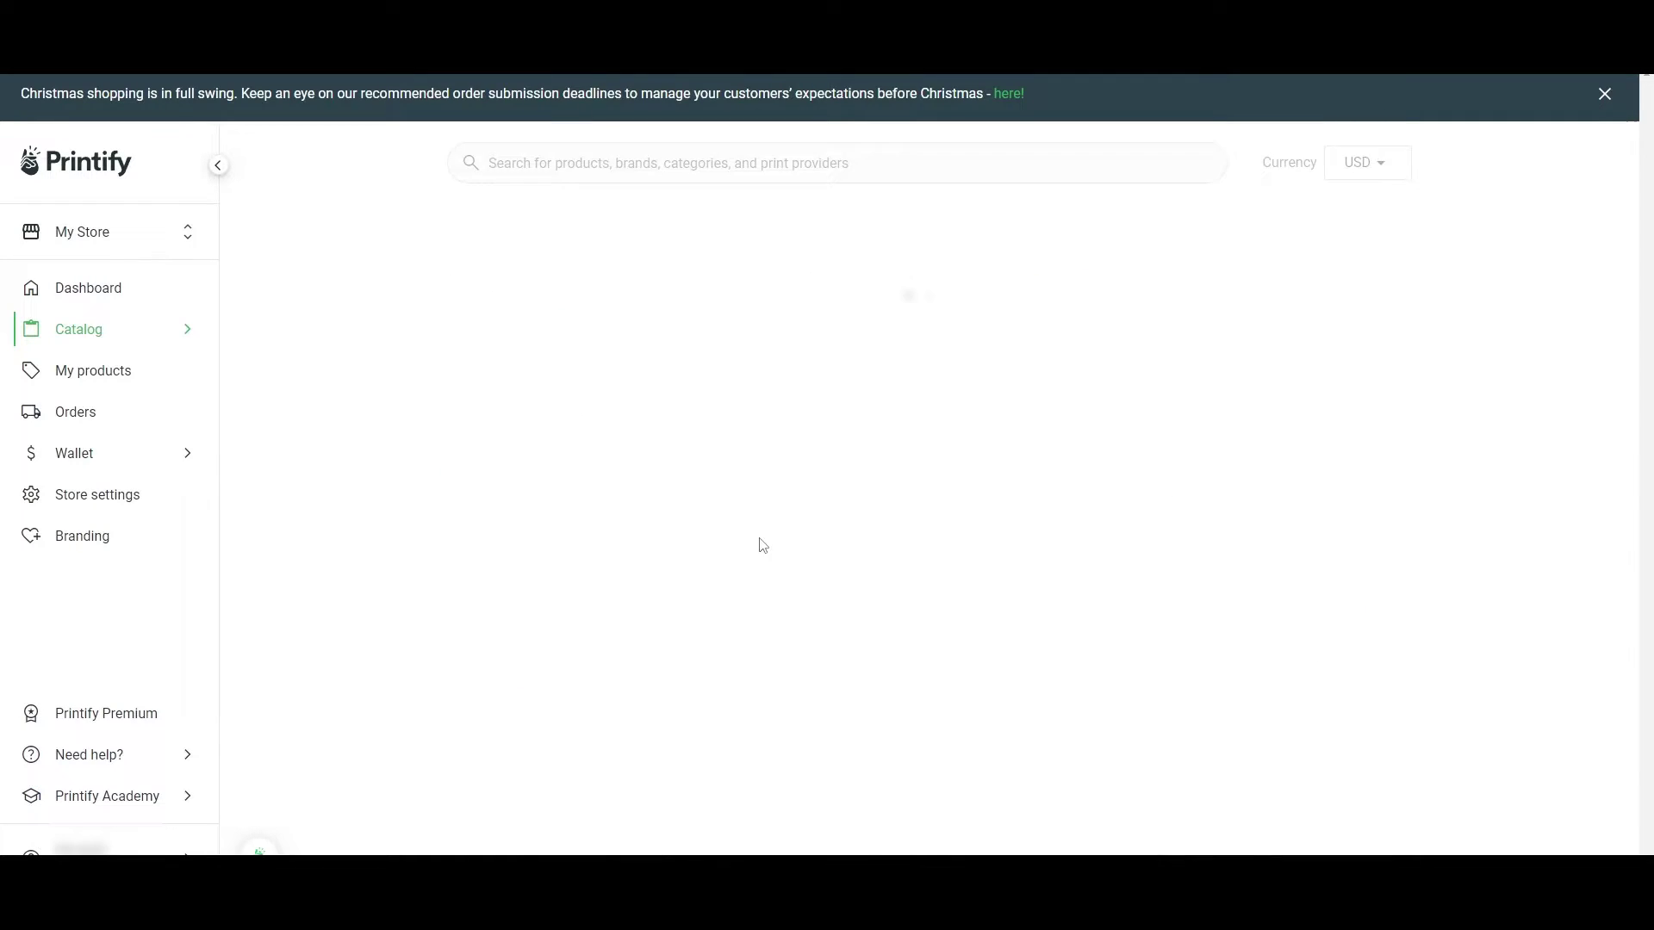
left_click(480, 368)
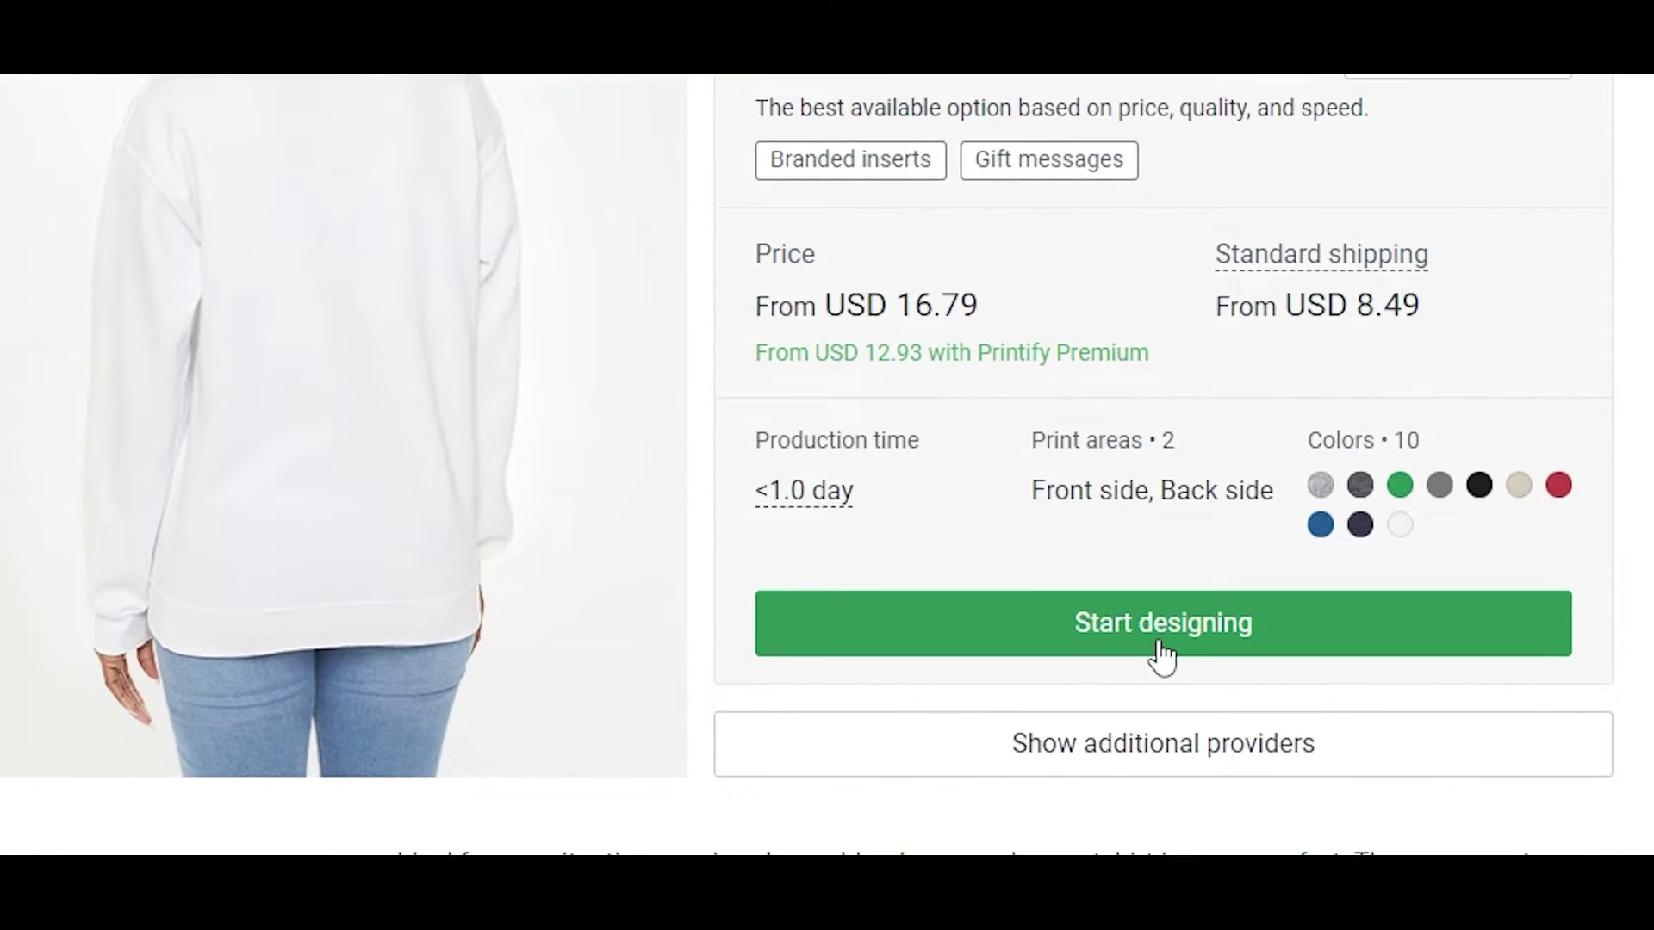
left_click(1162, 655)
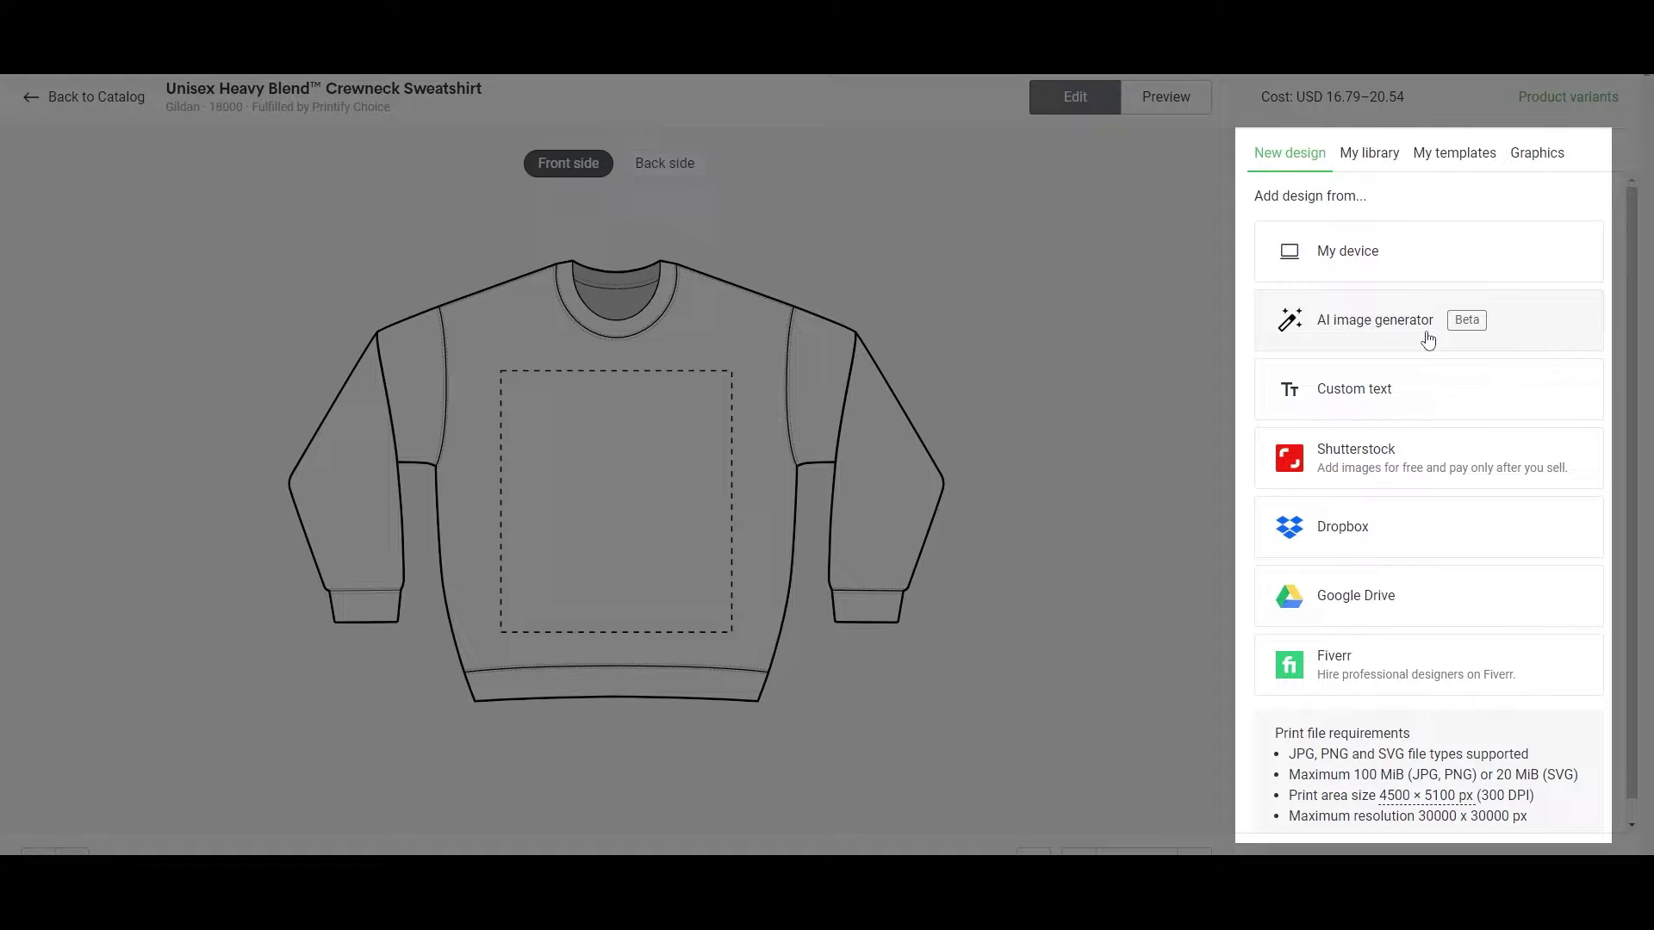
Step: Look through the My library, My templates and Graphics tabs of the design panel
left_click(1365, 153)
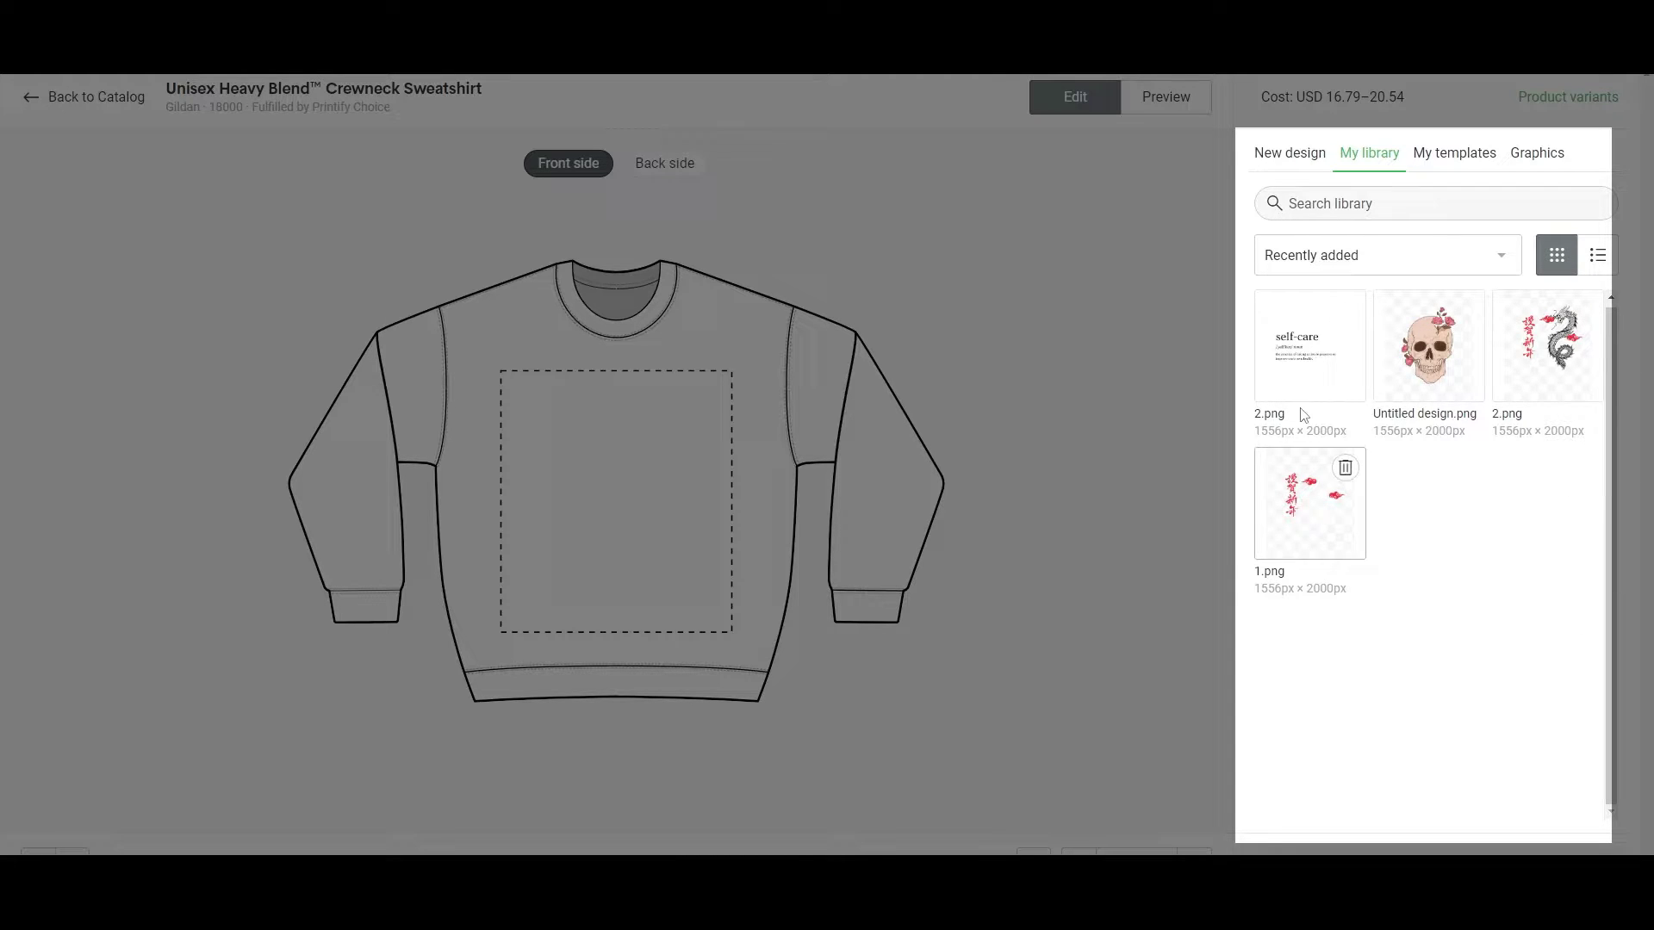
left_click(1433, 157)
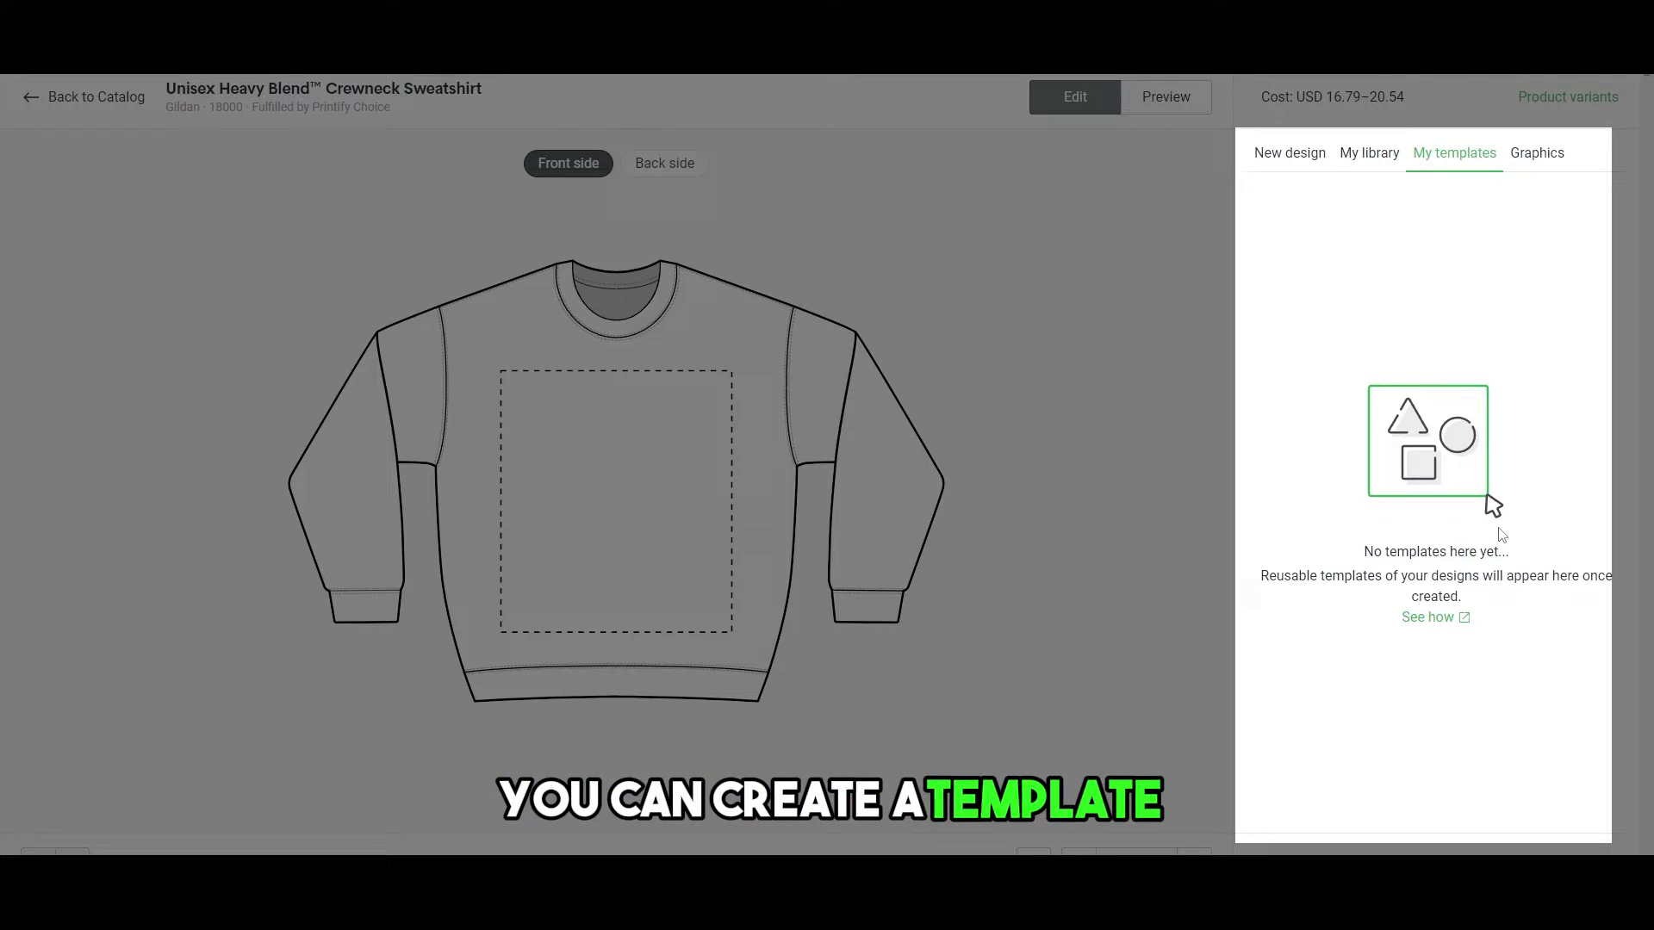
left_click(1551, 162)
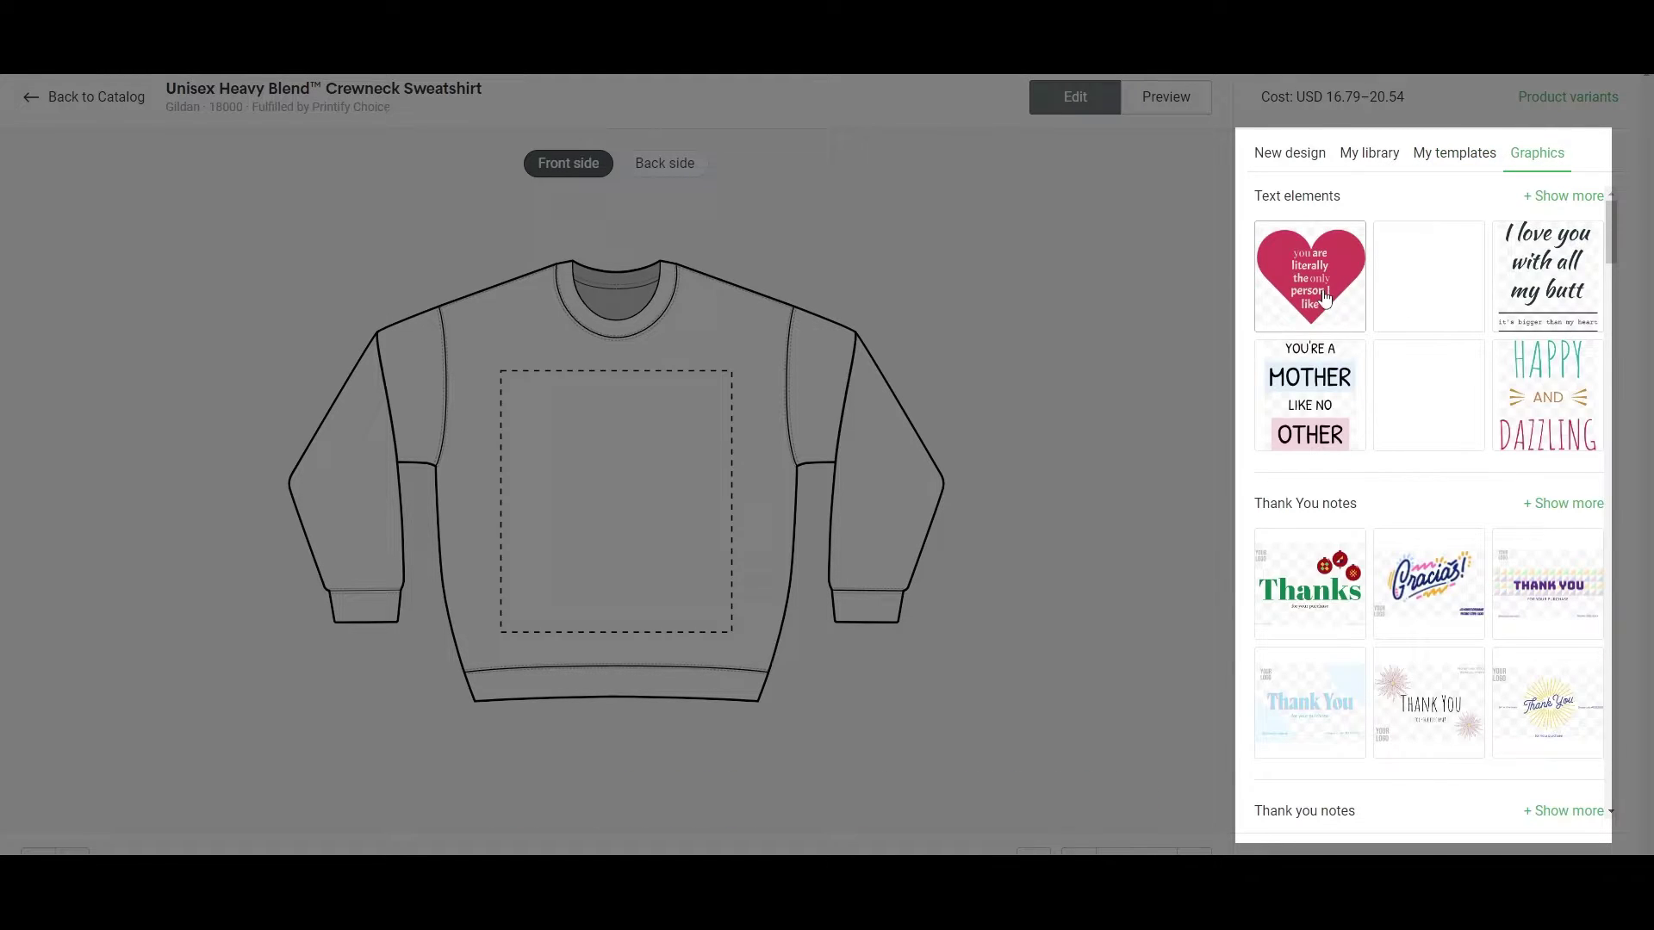
scroll(1404, 633, "down", 2)
scroll(1404, 638, "down", 3)
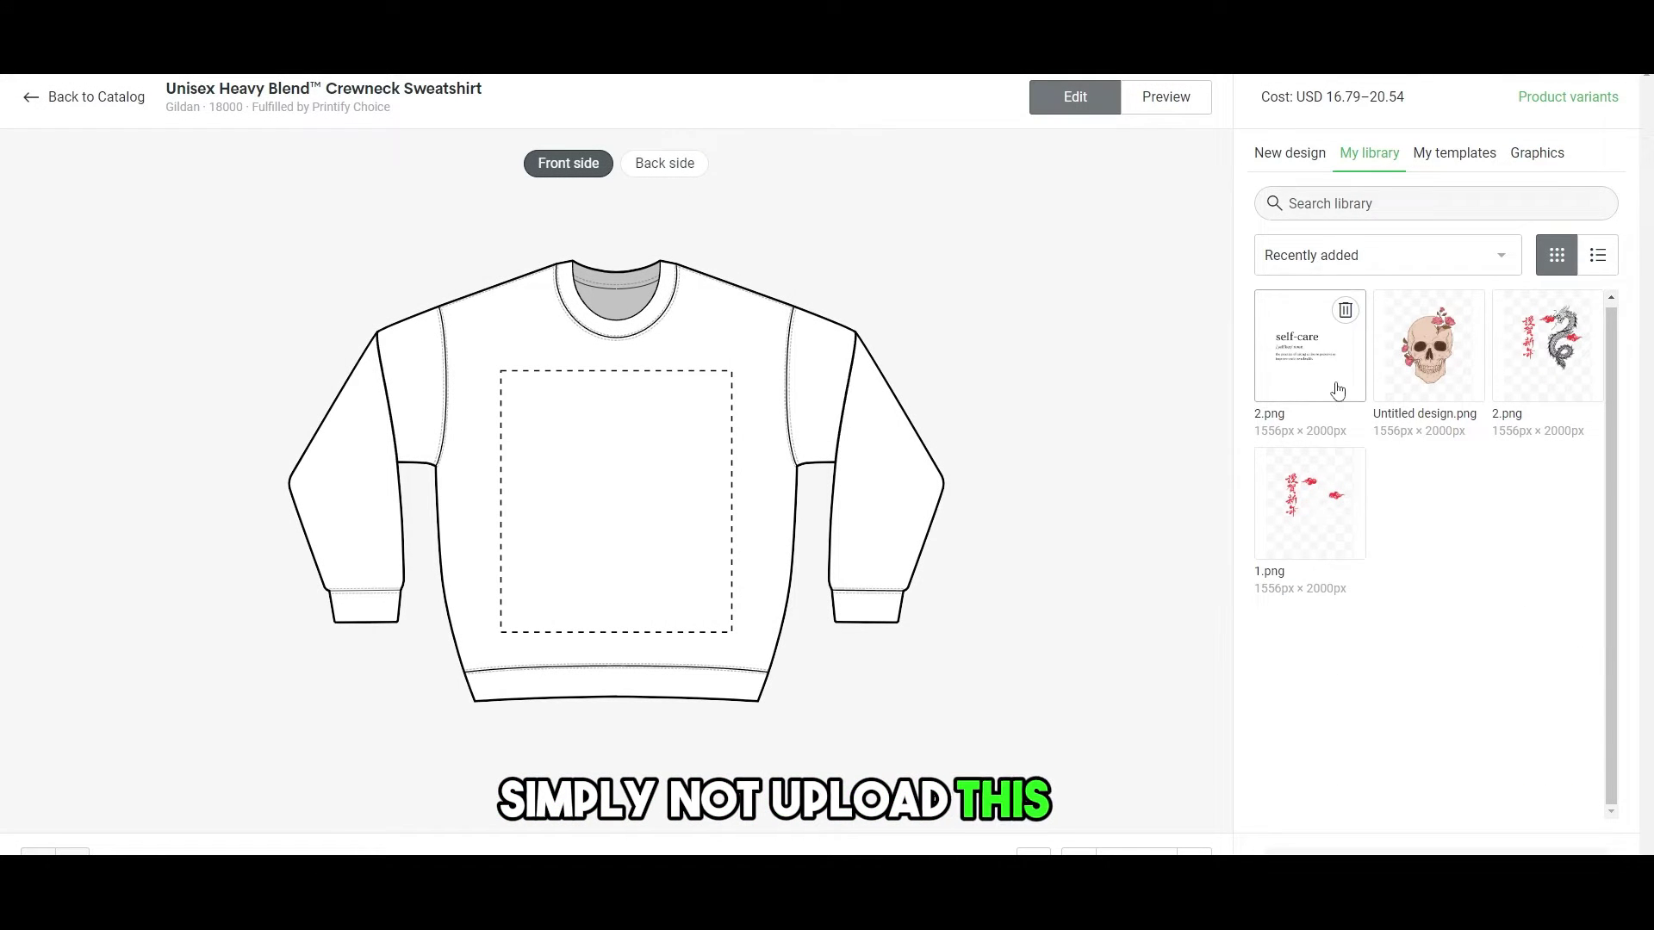
Step: Place 2.png on the sweatshirt front and enlarge it to about 17.5 inches wide
left_click(1324, 378)
left_click(556, 412)
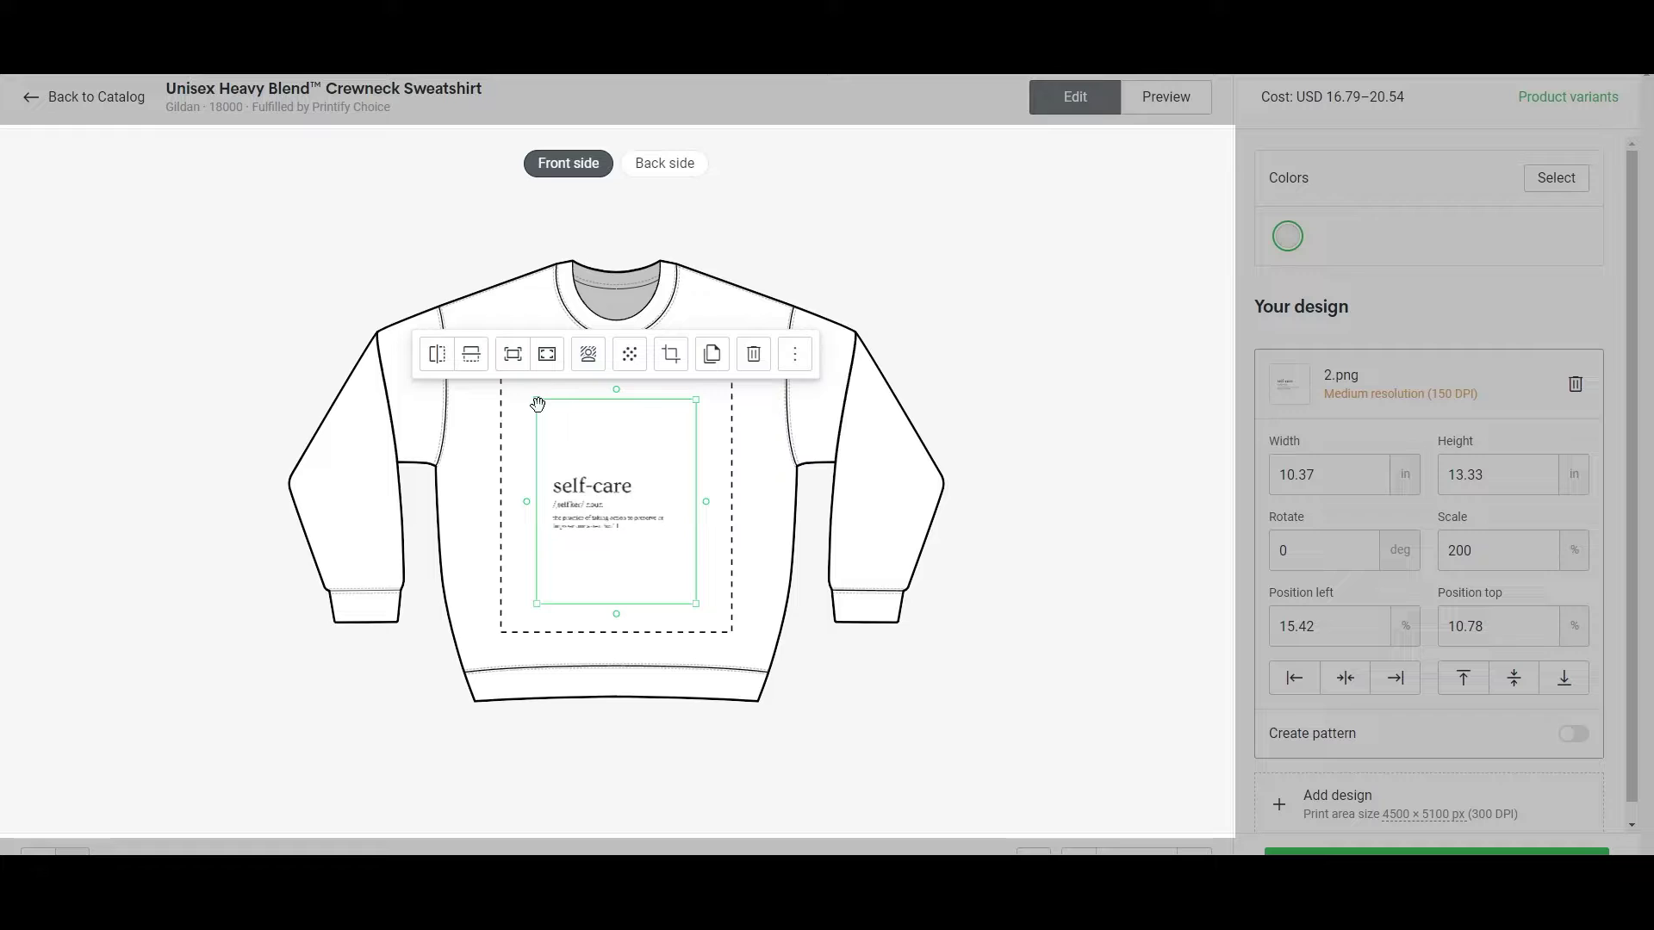
left_click_drag(535, 399, 498, 345)
left_click_drag(624, 535, 627, 526)
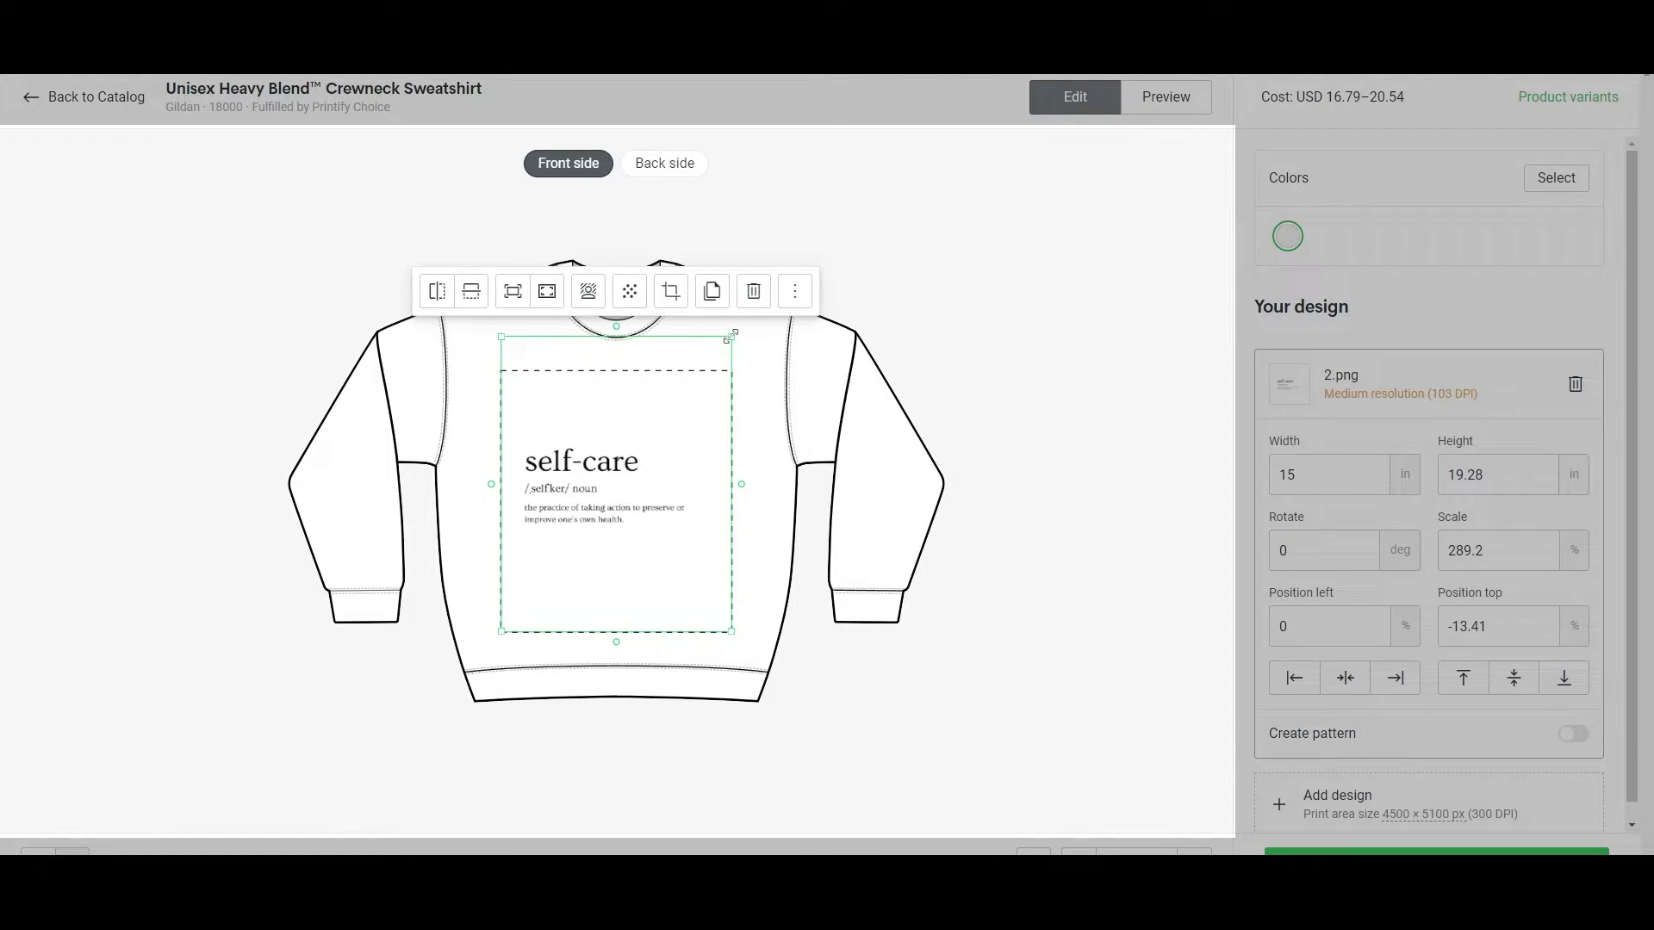
left_click_drag(731, 334, 769, 295)
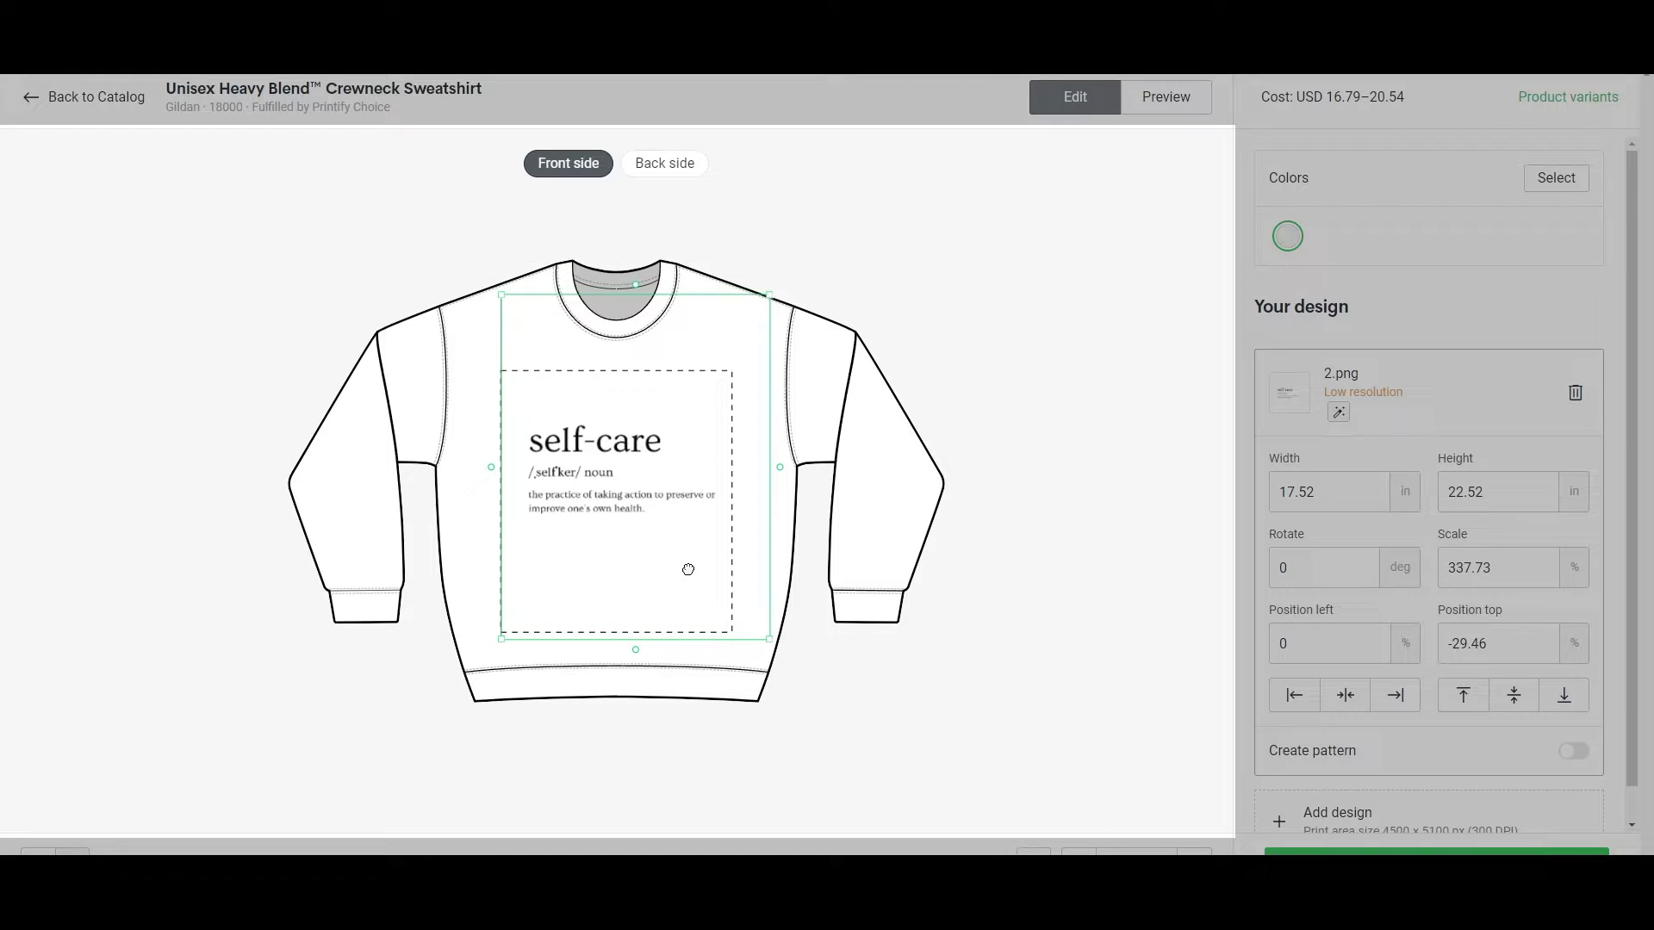
left_click(357, 470)
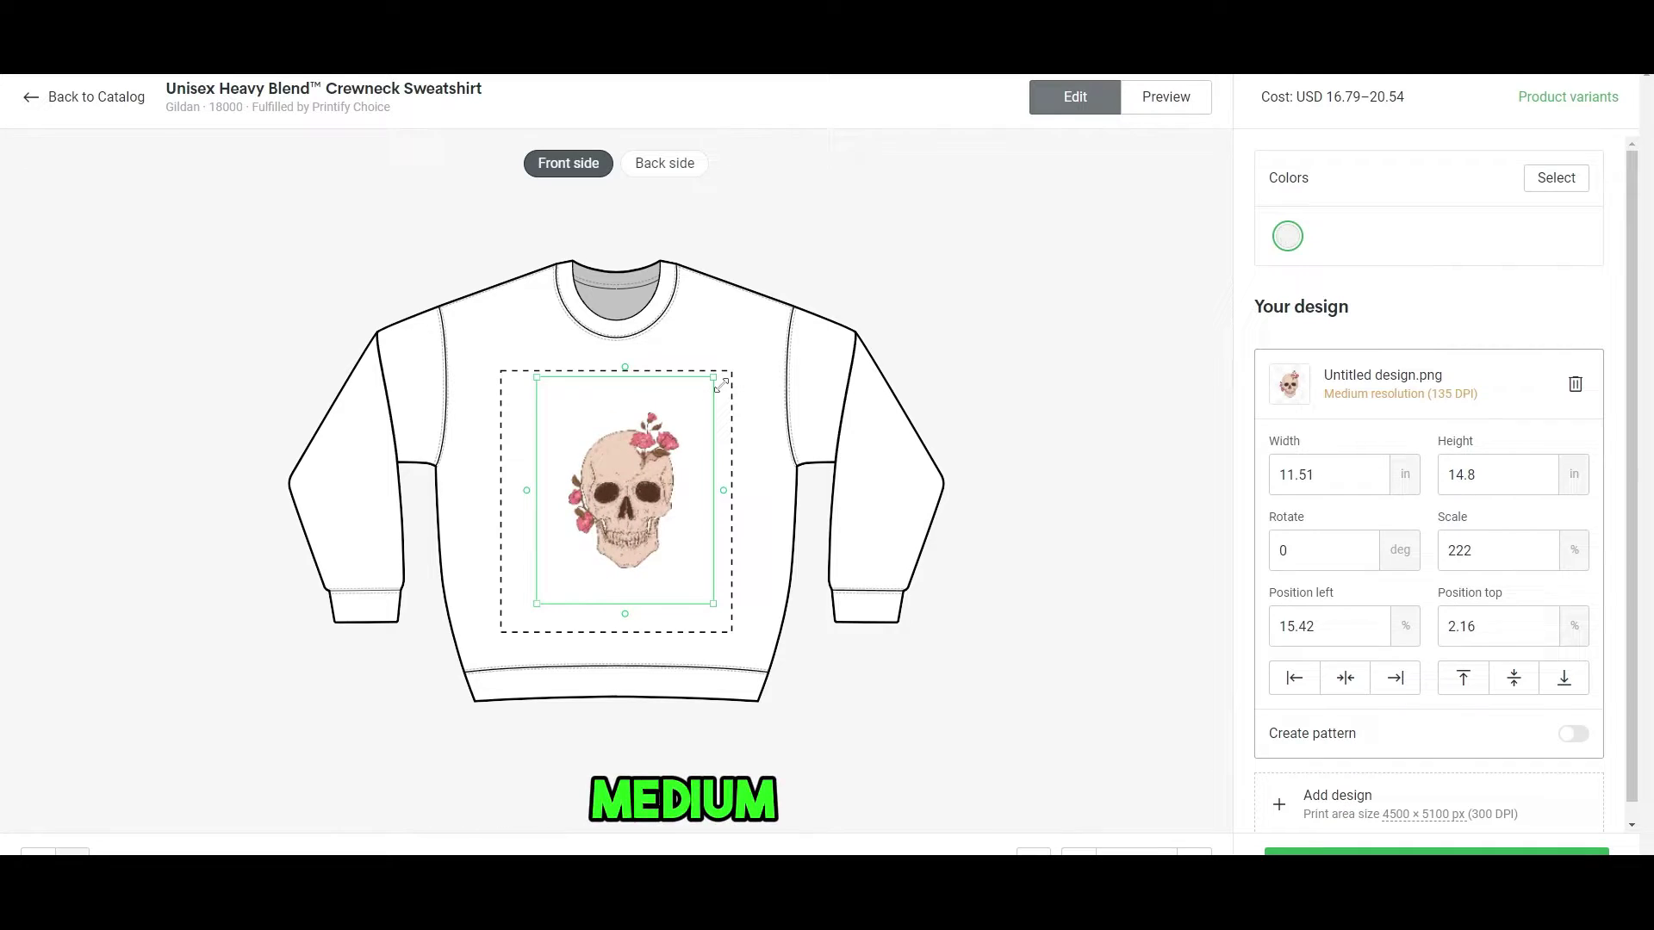
Step: Shrink the skull graphic to a small top-right placement and preview it on Person 1
left_click_drag(714, 378, 727, 362)
left_click_drag(537, 604, 589, 553)
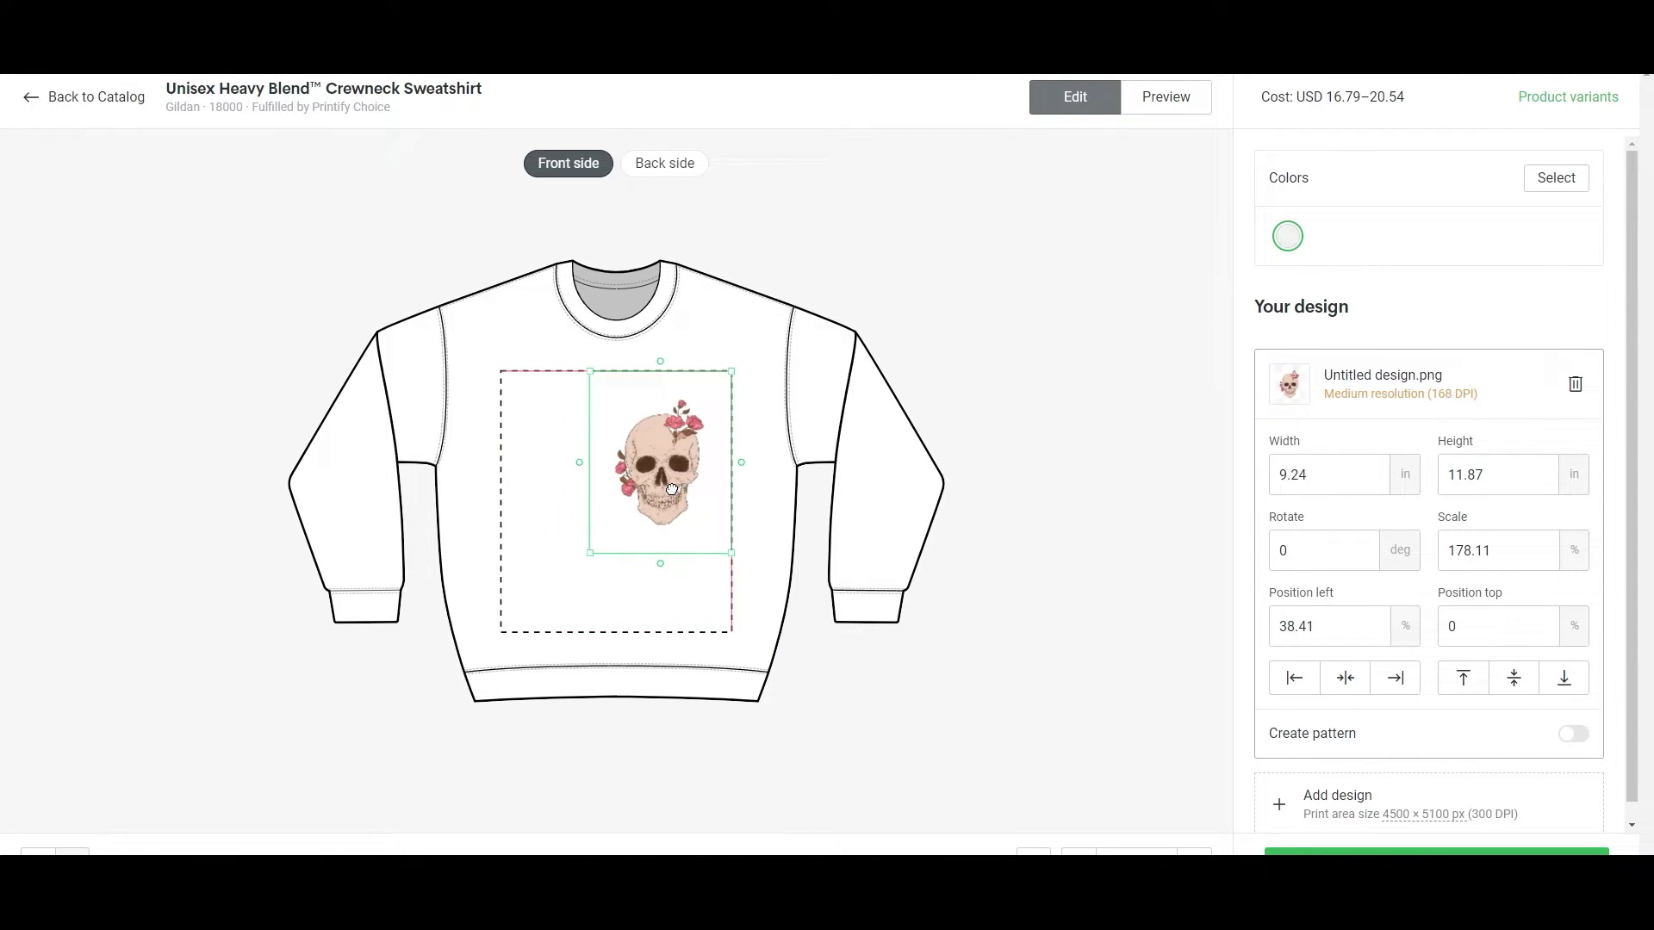
left_click(932, 540)
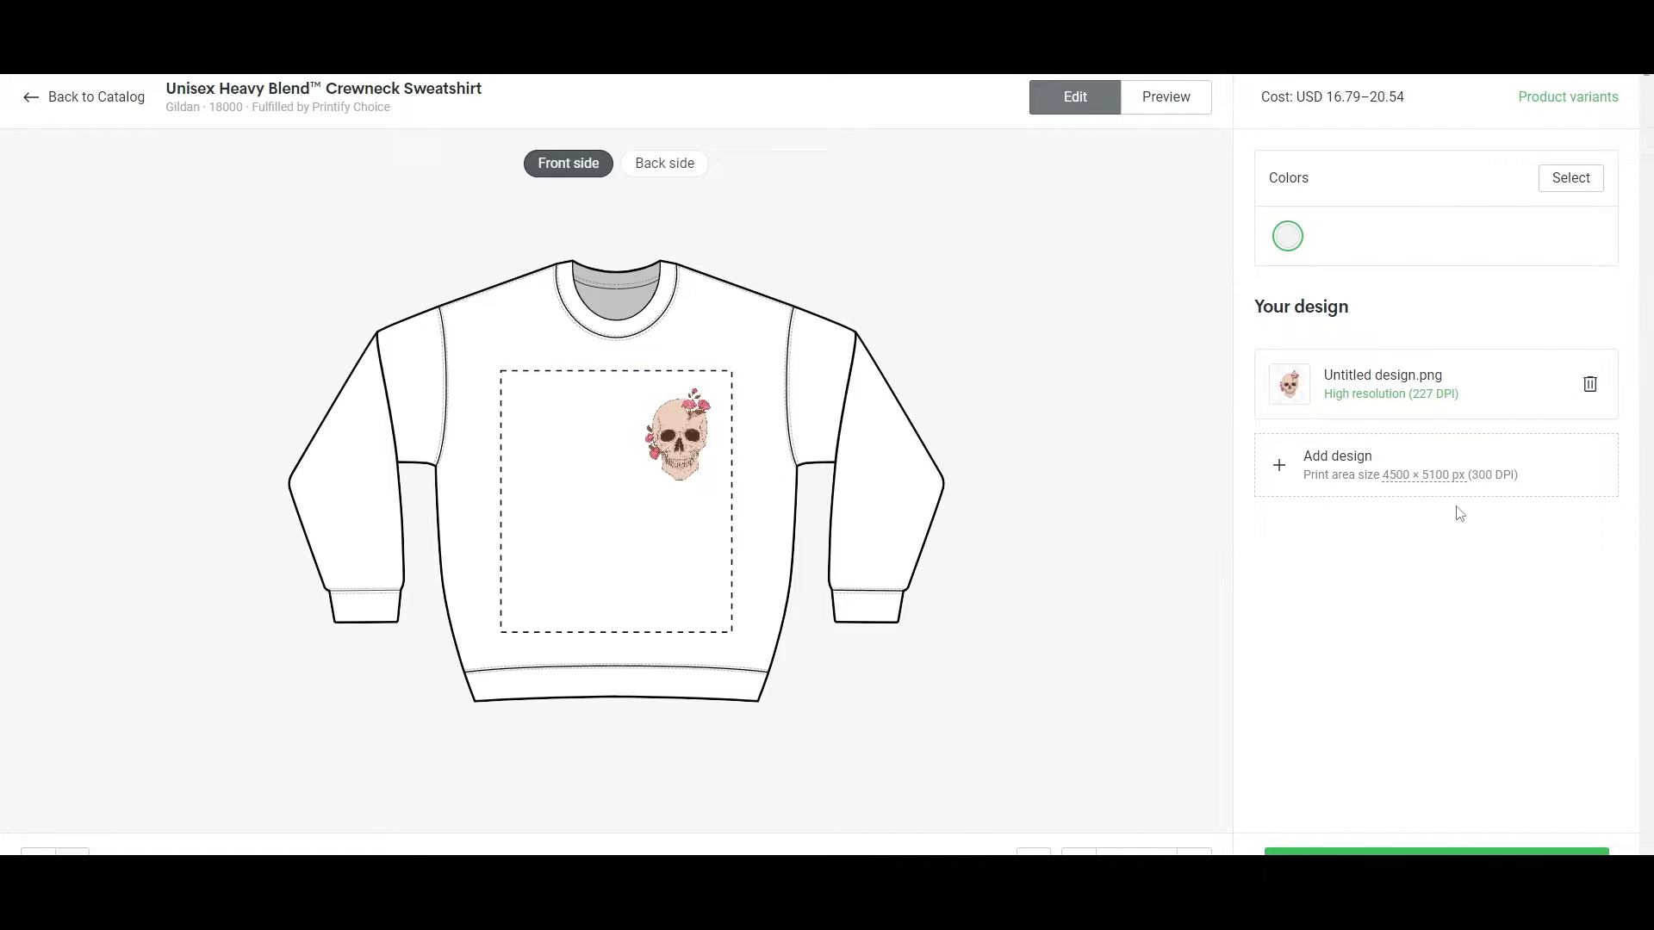
left_click(1165, 96)
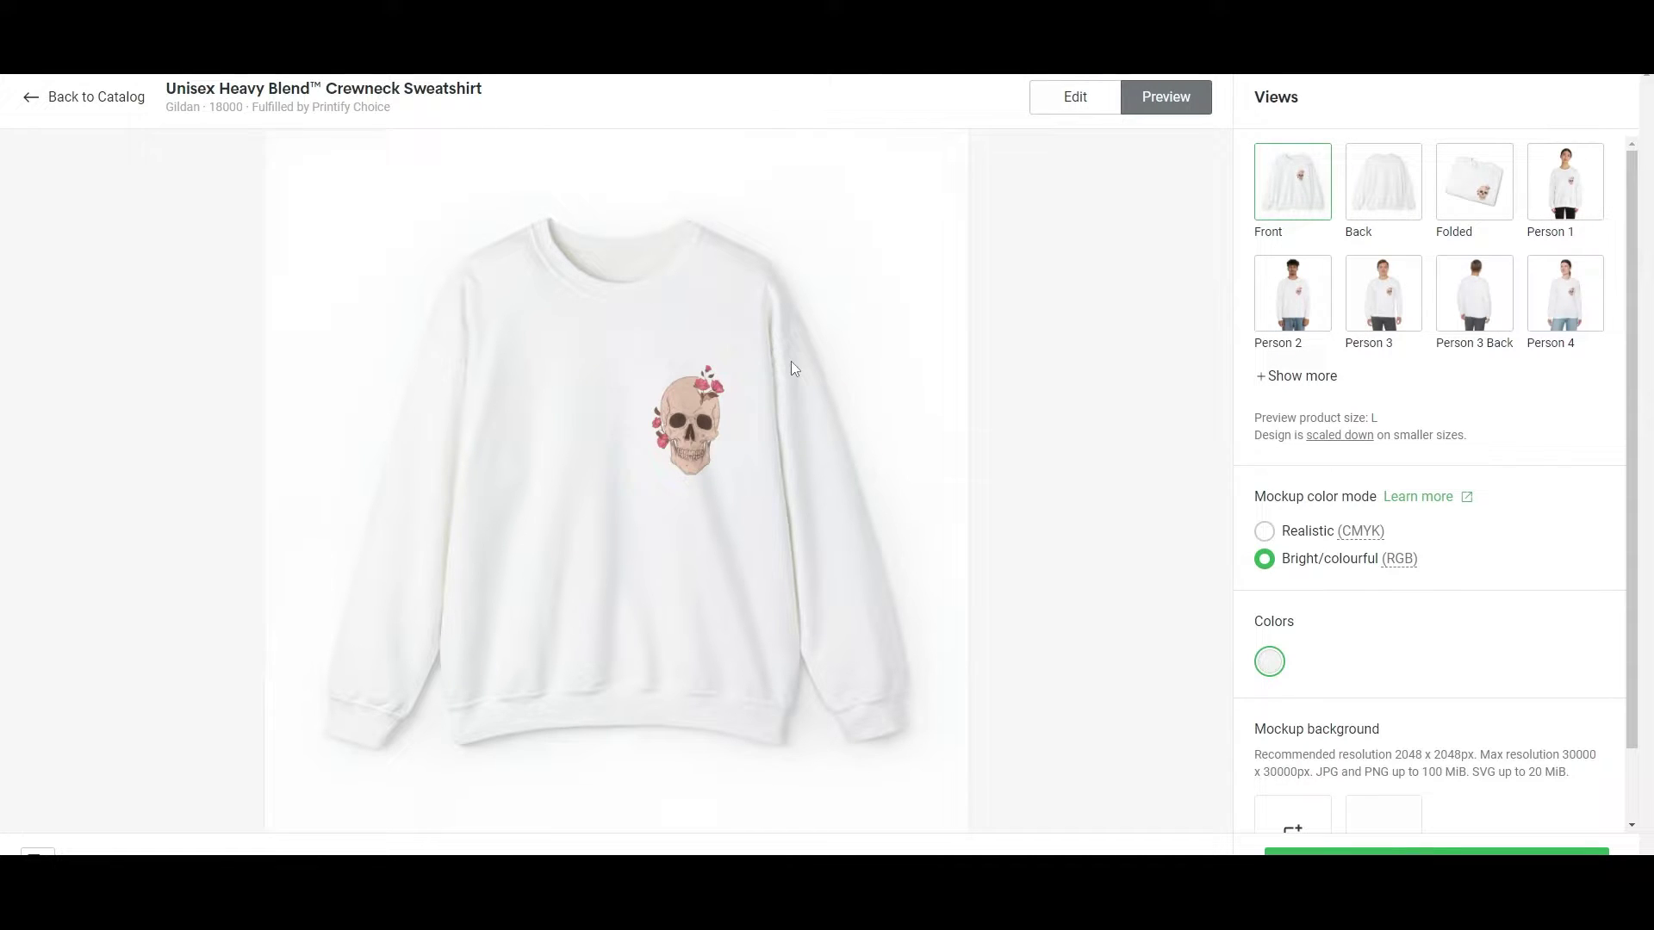
left_click(1512, 240)
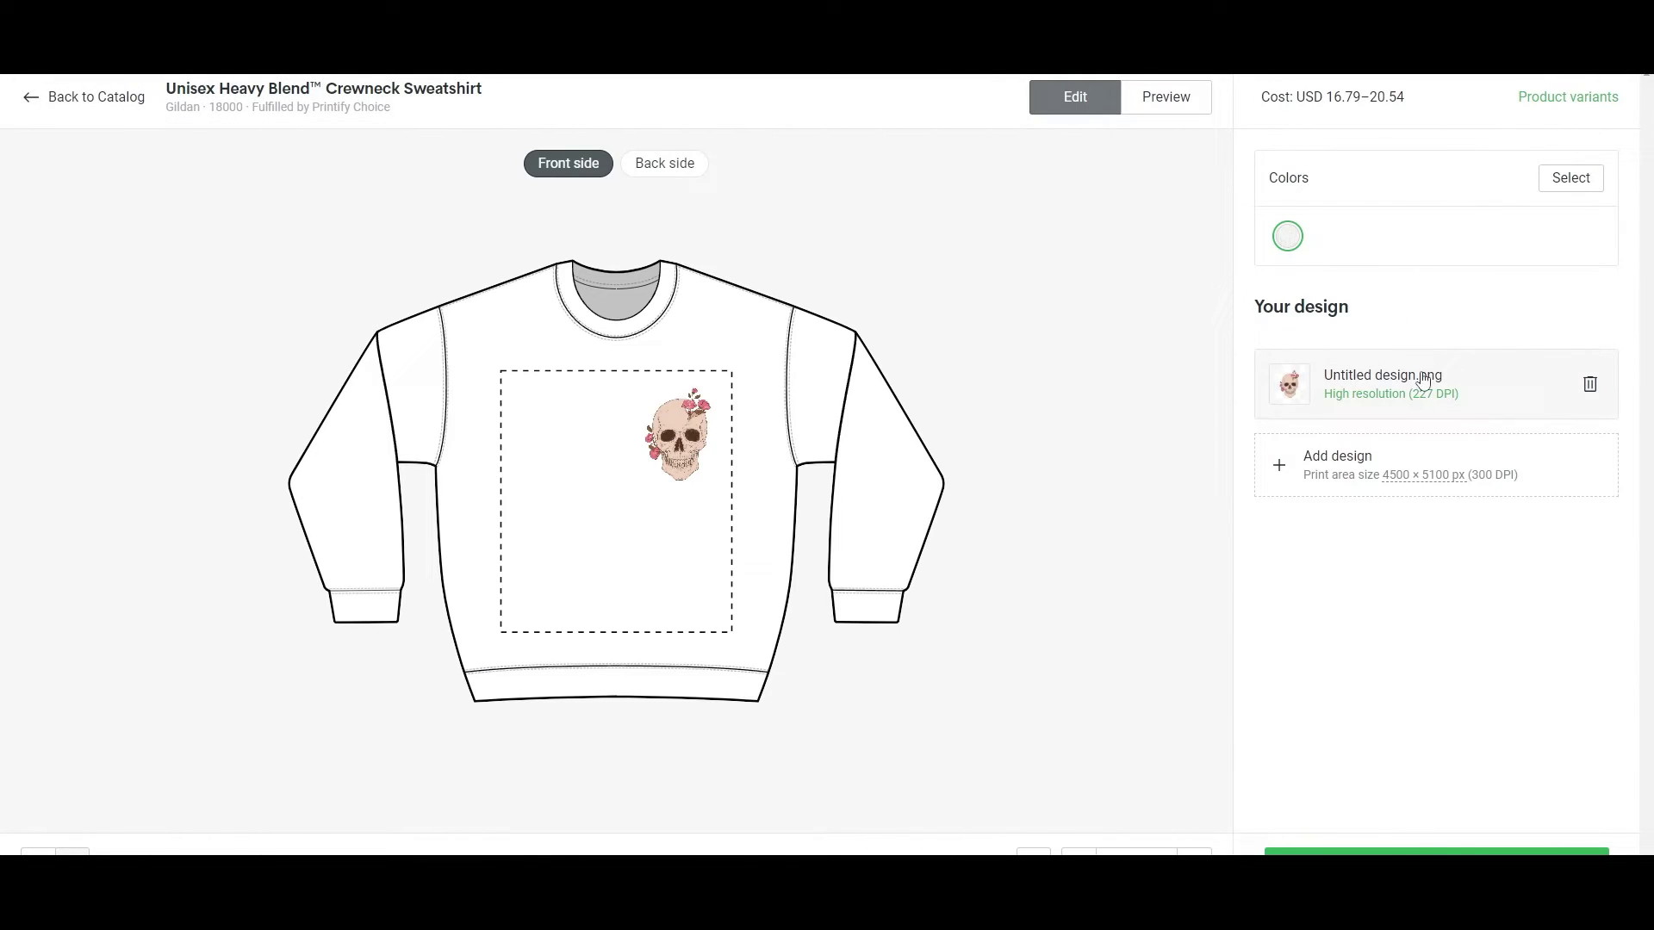
Step: Add the self-care 2.png from My library and delete the skull graphic
left_click(1393, 479)
left_click(1374, 151)
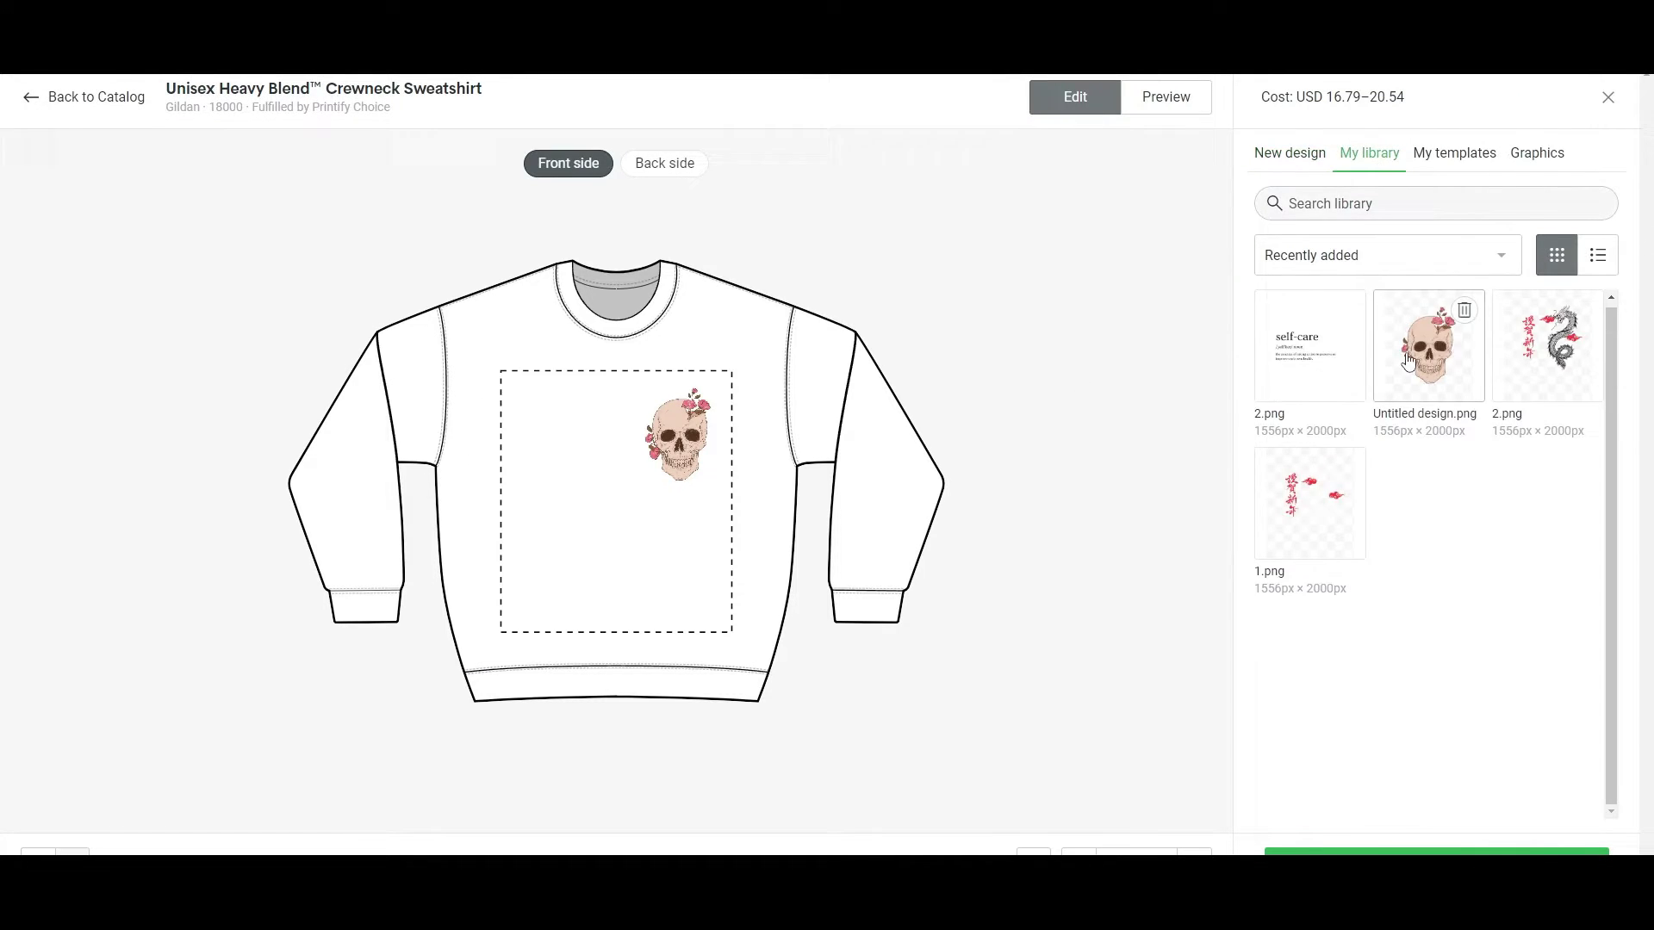
left_click(1297, 353)
left_click(818, 323)
Step: Enlarge the self-care design across the front and check it in the Folded mockup preview
left_click(618, 454)
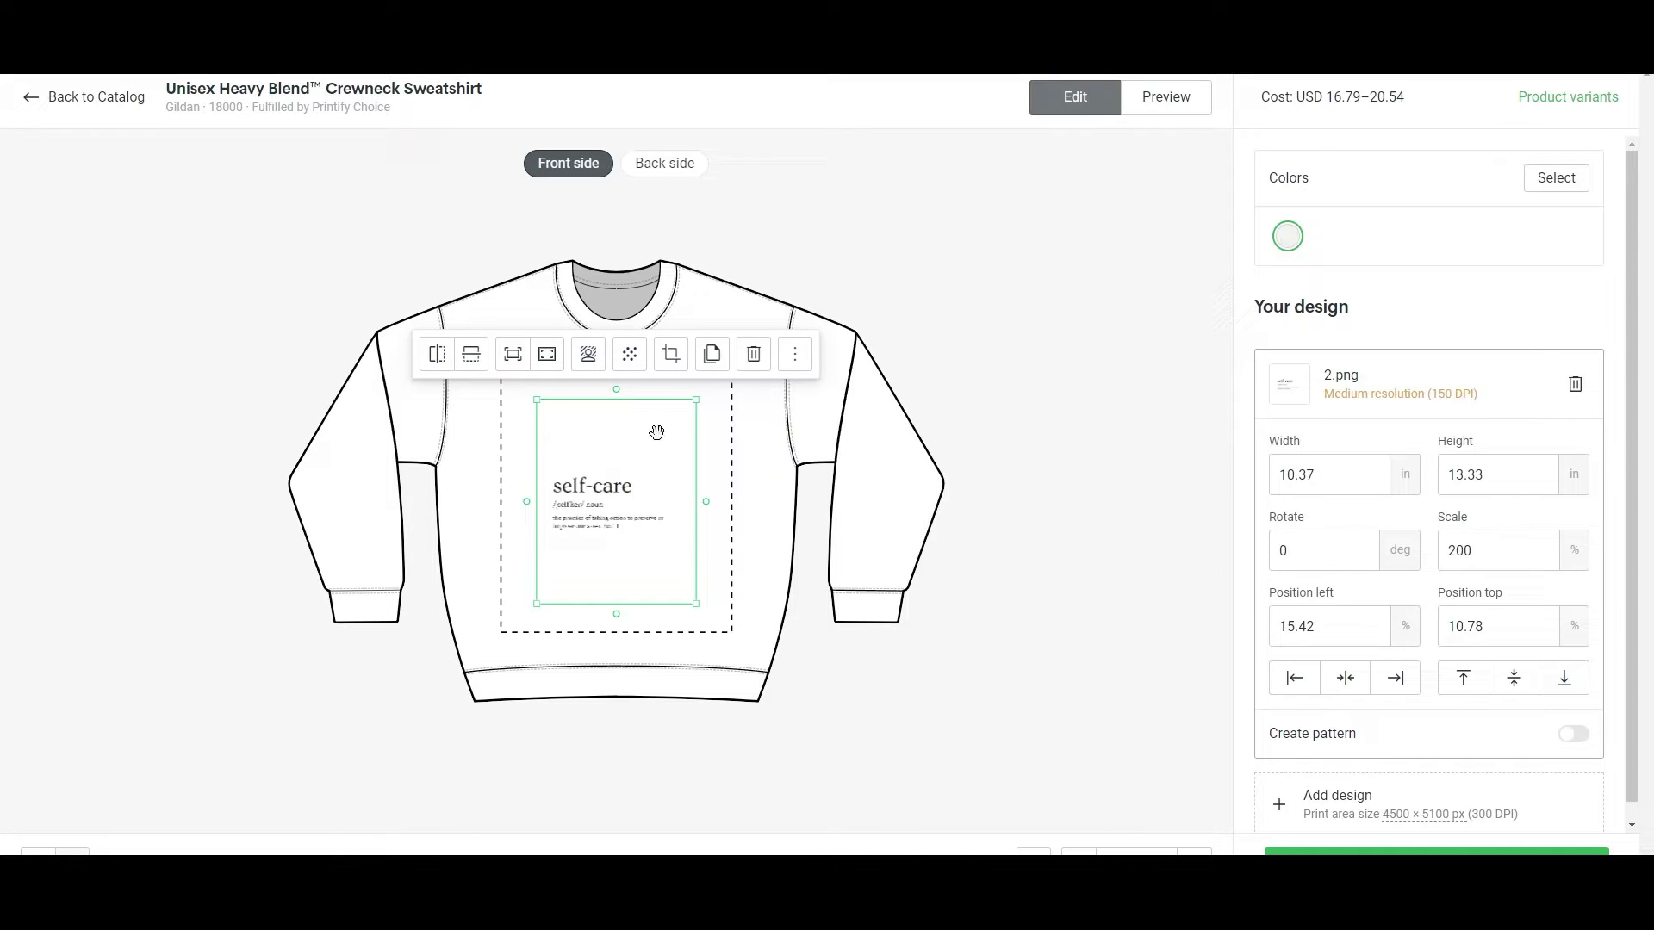
left_click_drag(656, 432, 607, 398)
left_click_drag(658, 569, 665, 530)
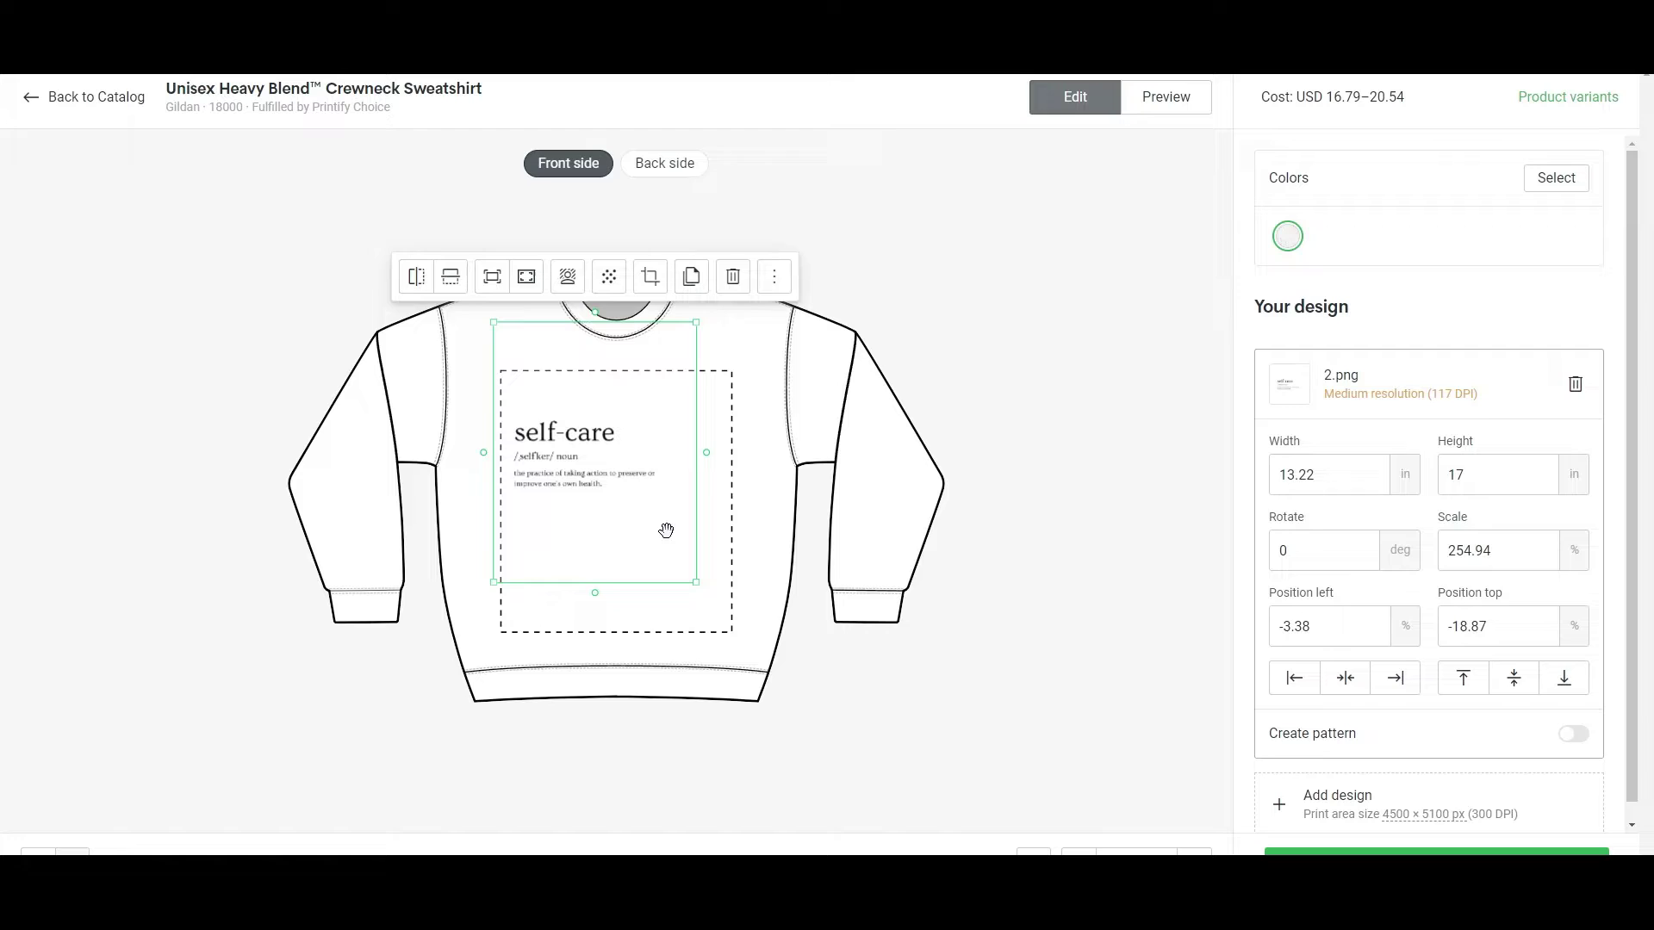
left_click(820, 590)
left_click(1173, 101)
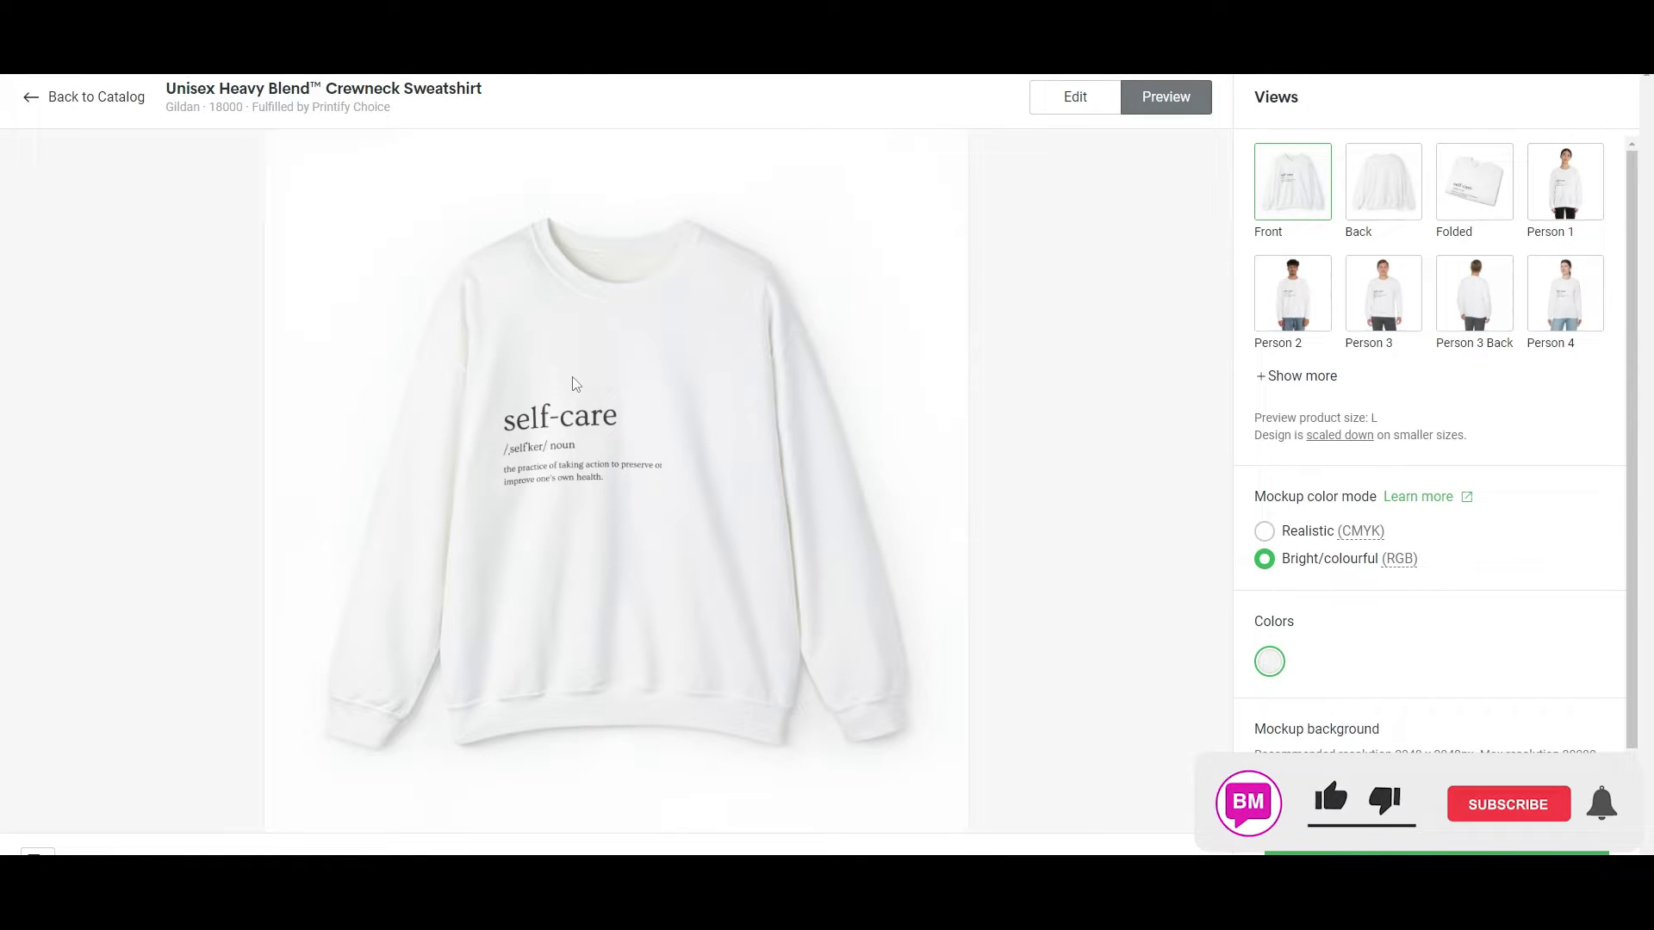
left_click(1425, 225)
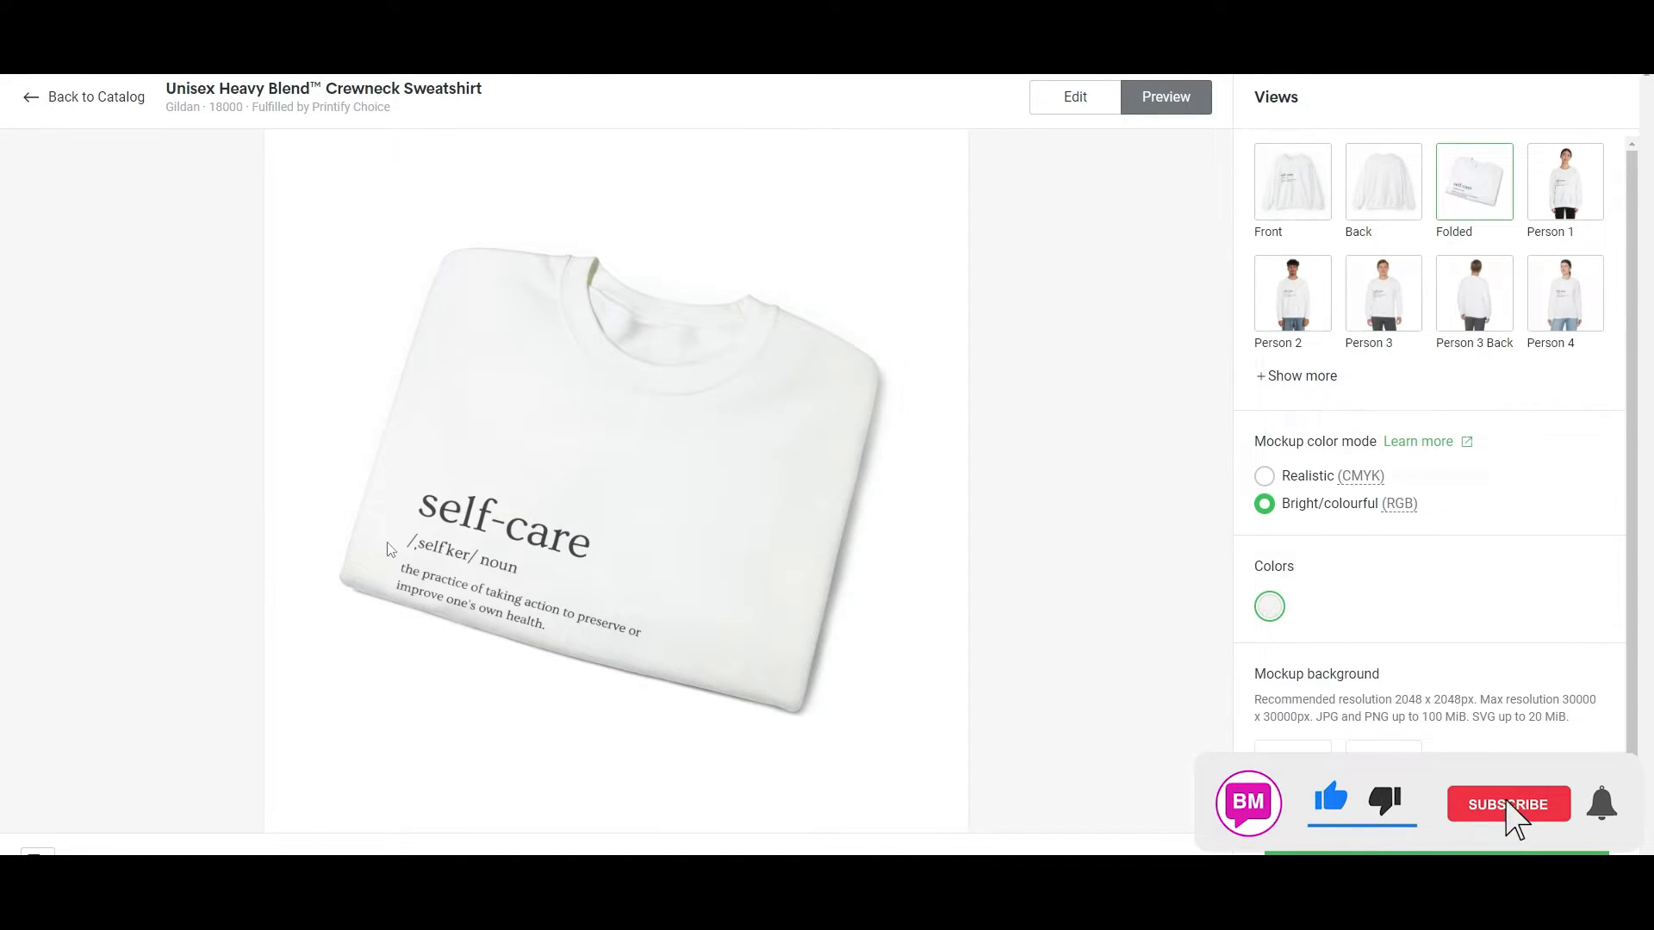
Step: Back in the editor, check both sides and try Black as an extra sweatshirt colour
left_click(1073, 108)
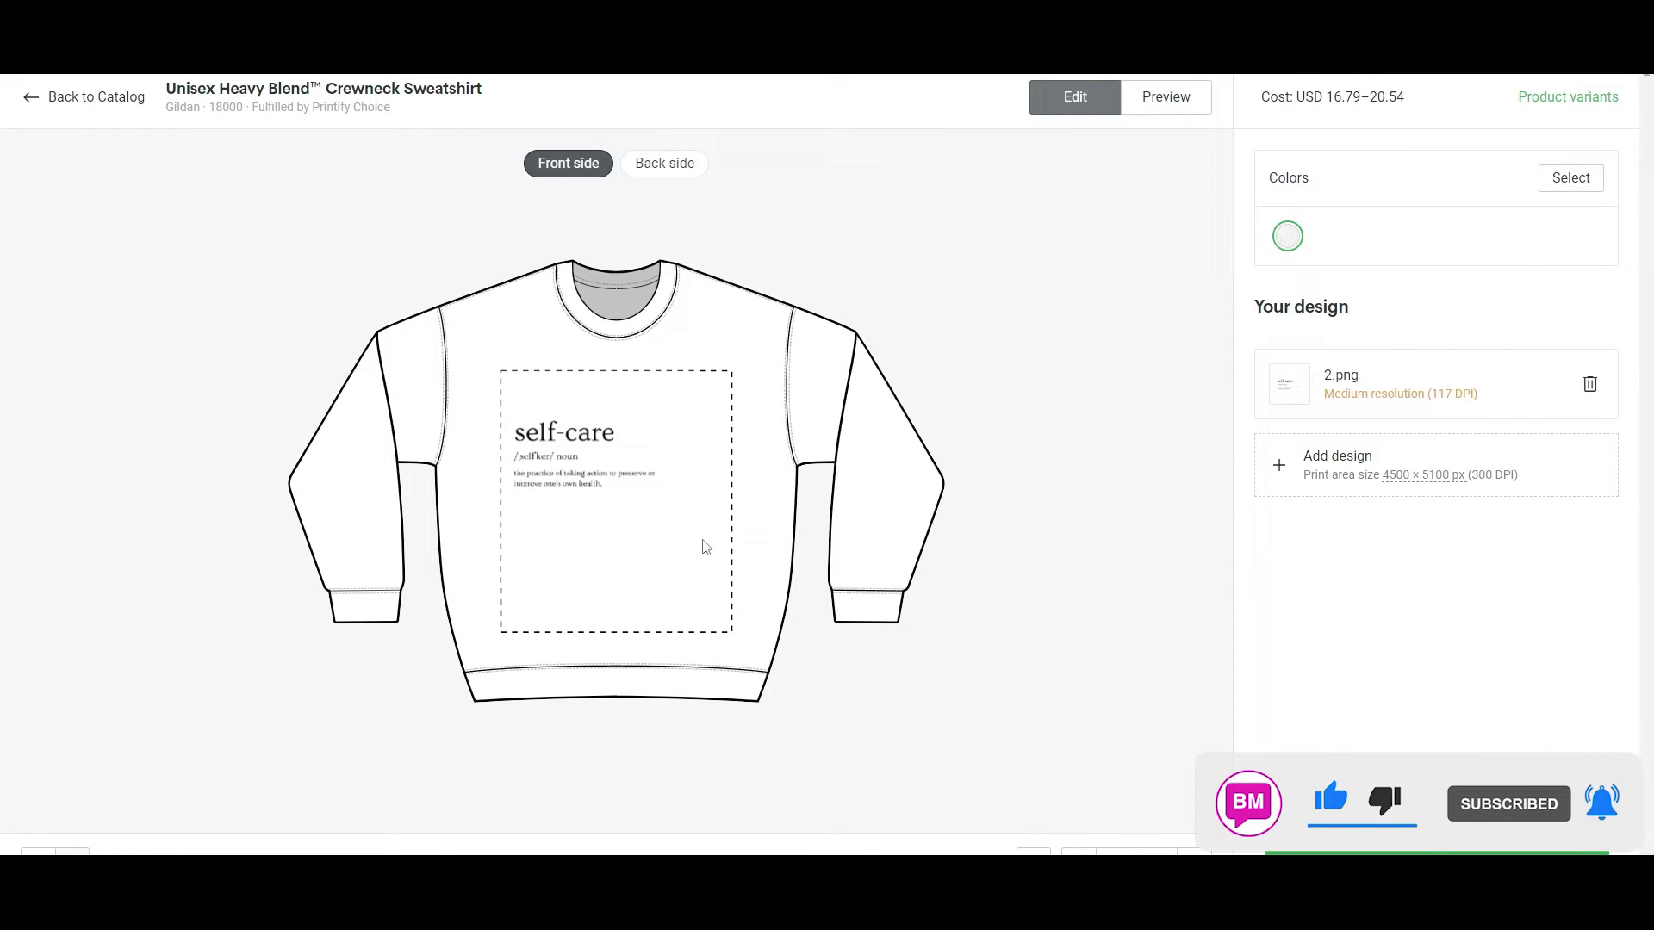
left_click(664, 163)
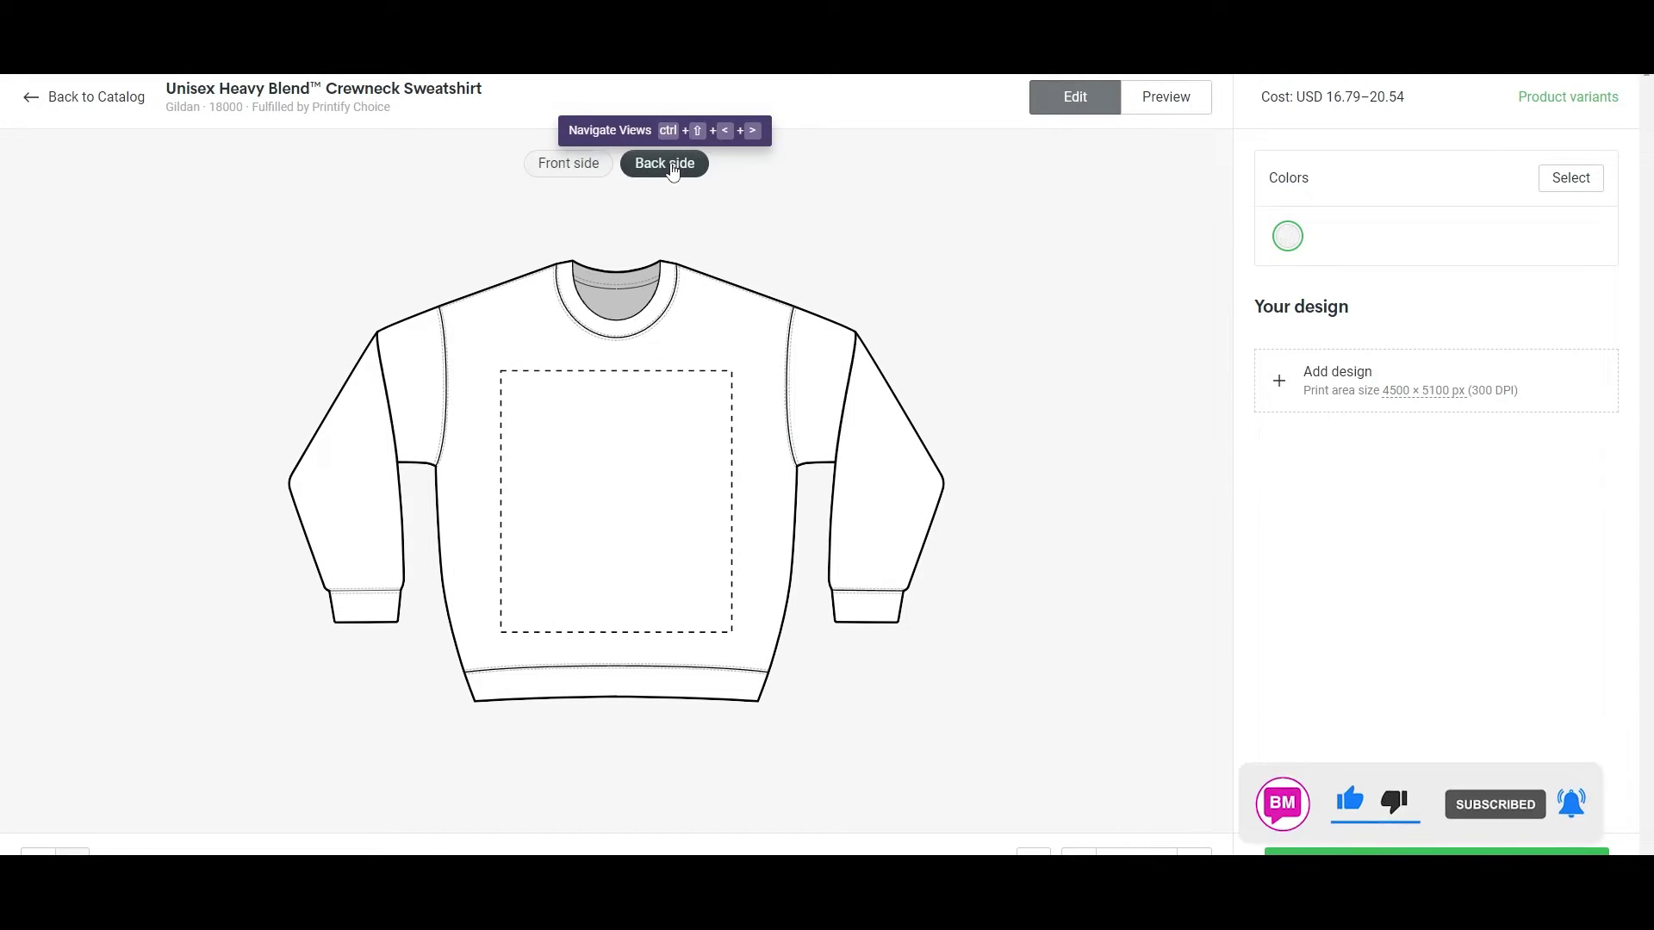
left_click(569, 163)
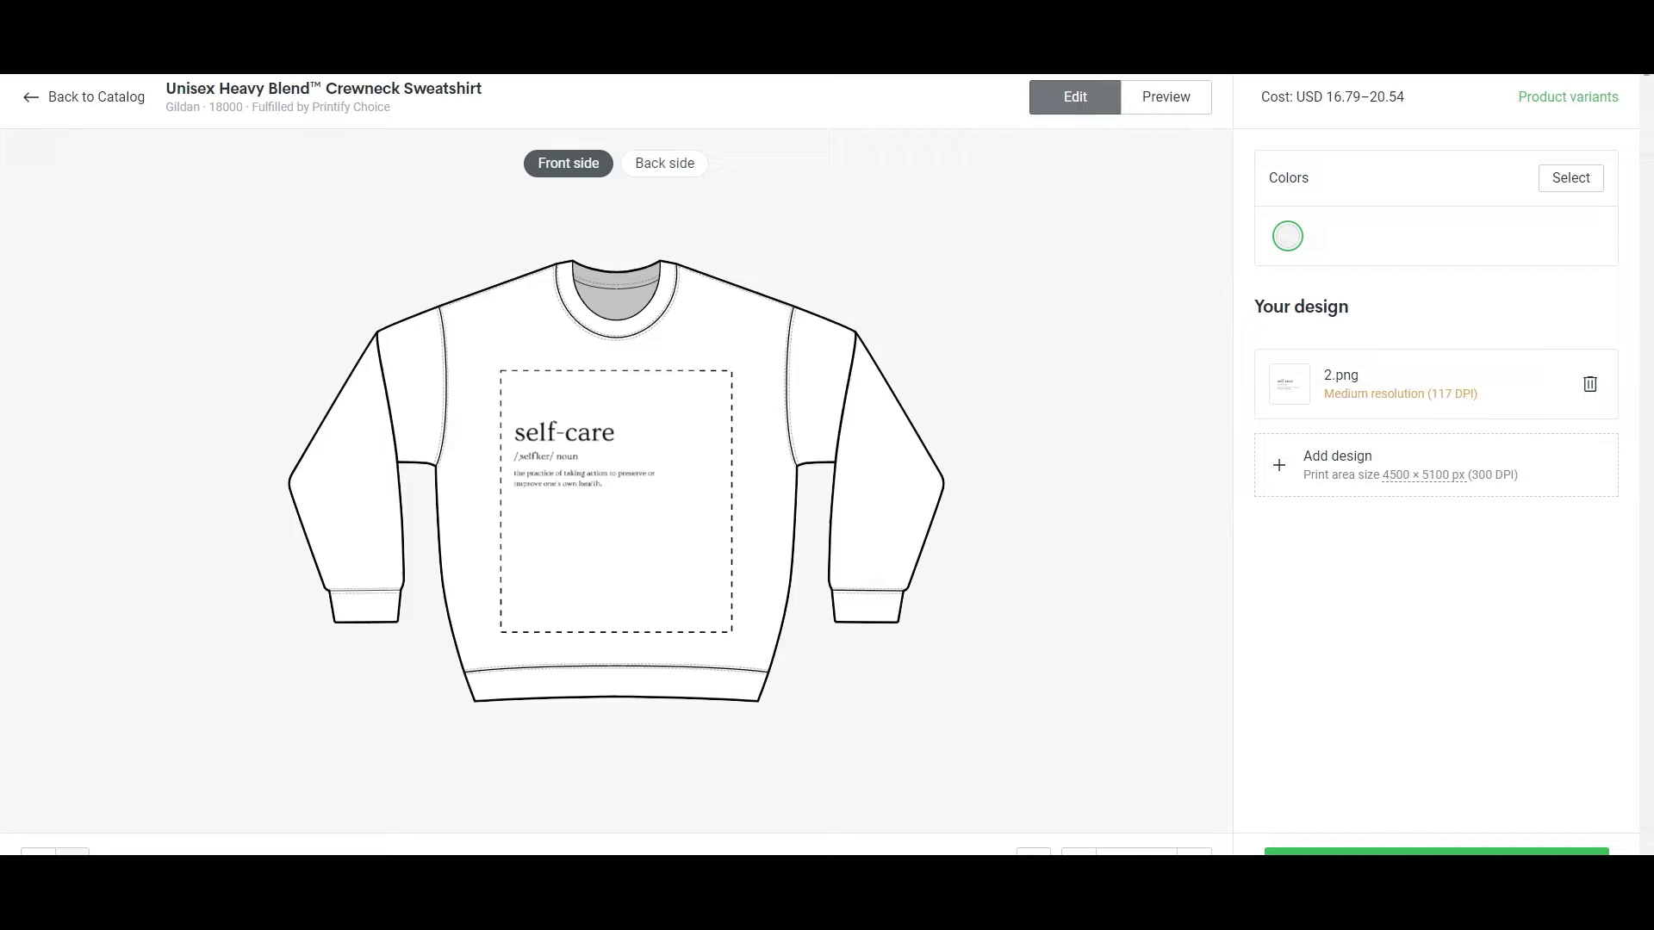
scroll(617, 480, "up", 3)
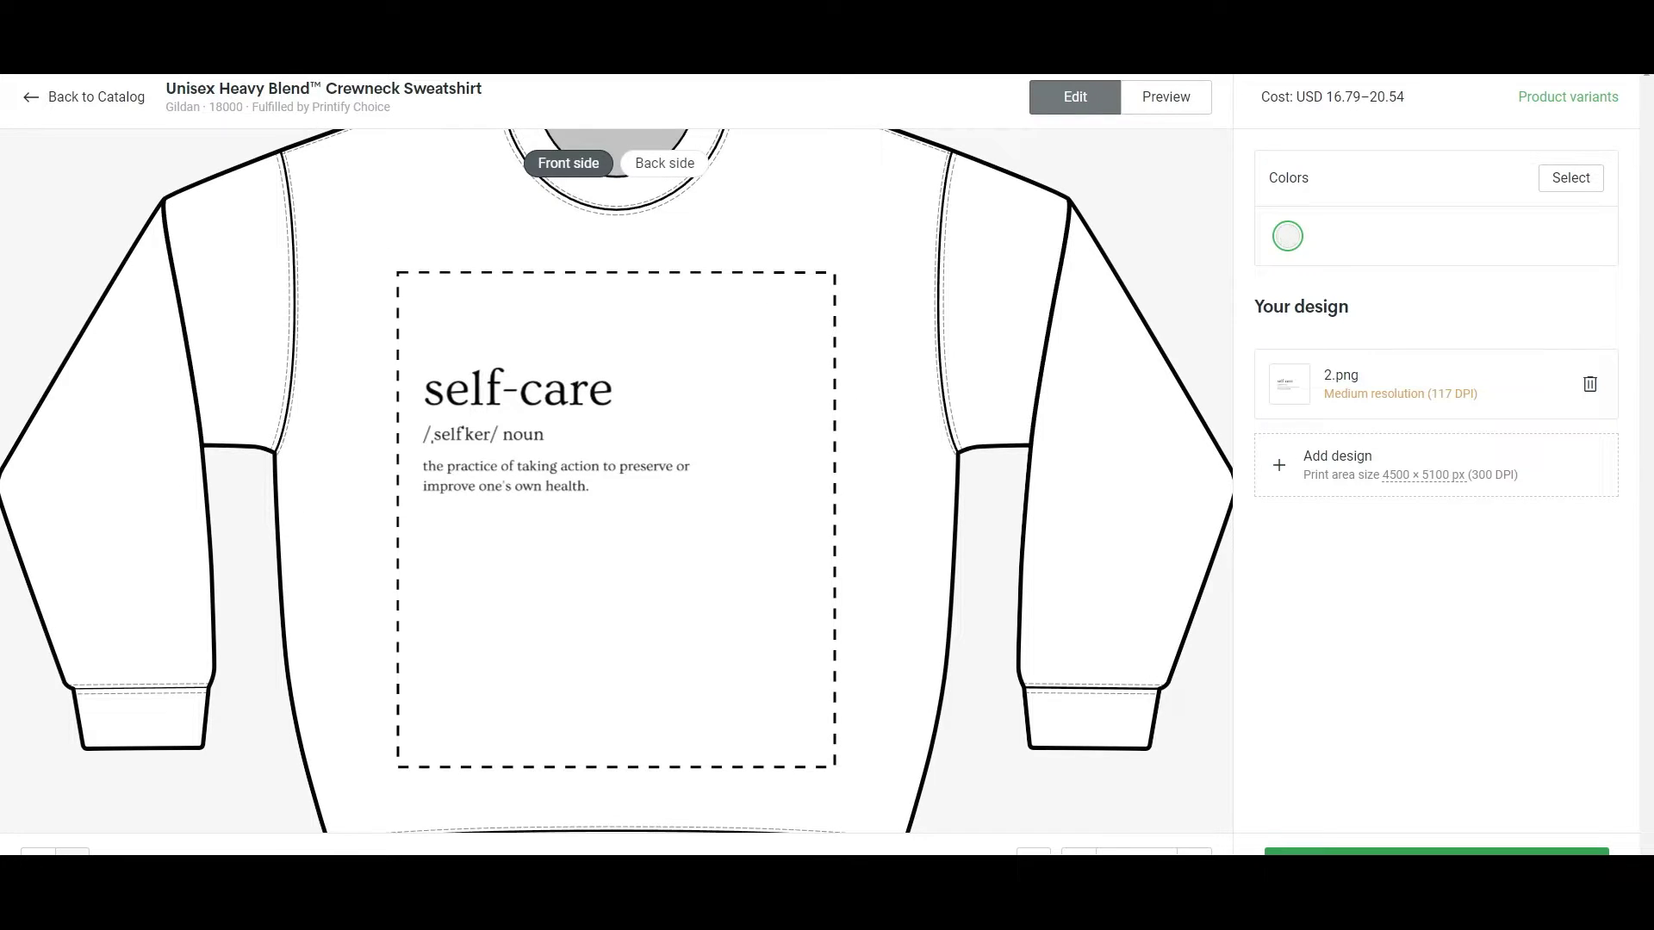
left_click(1548, 187)
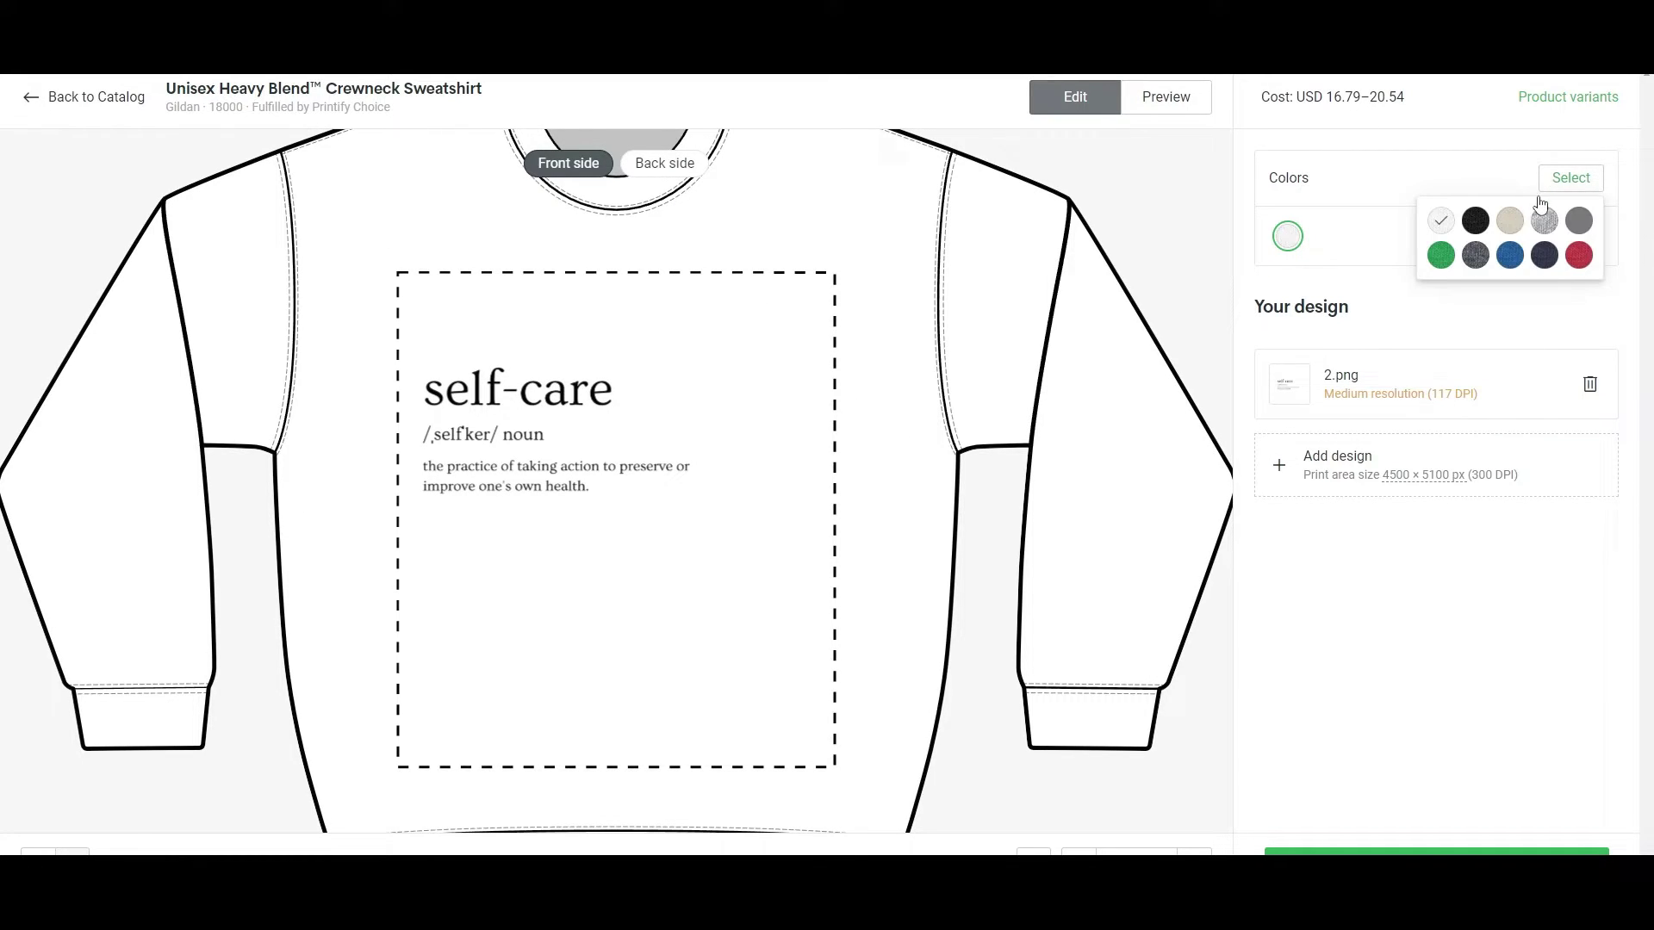
left_click(1475, 222)
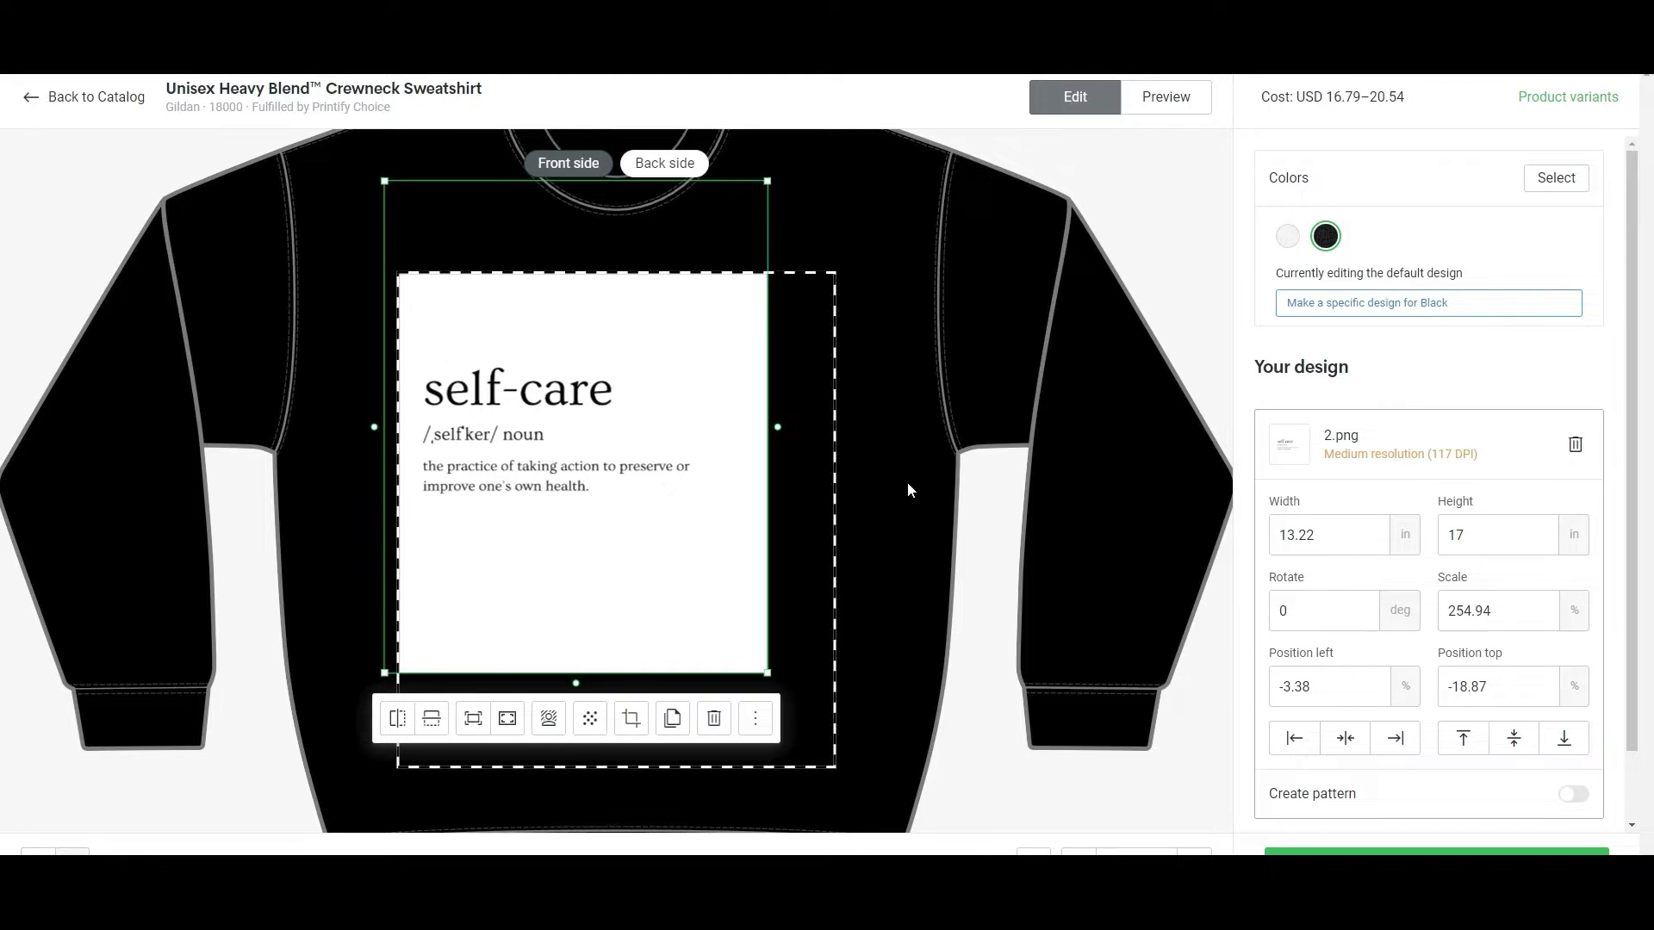
left_click(1287, 236)
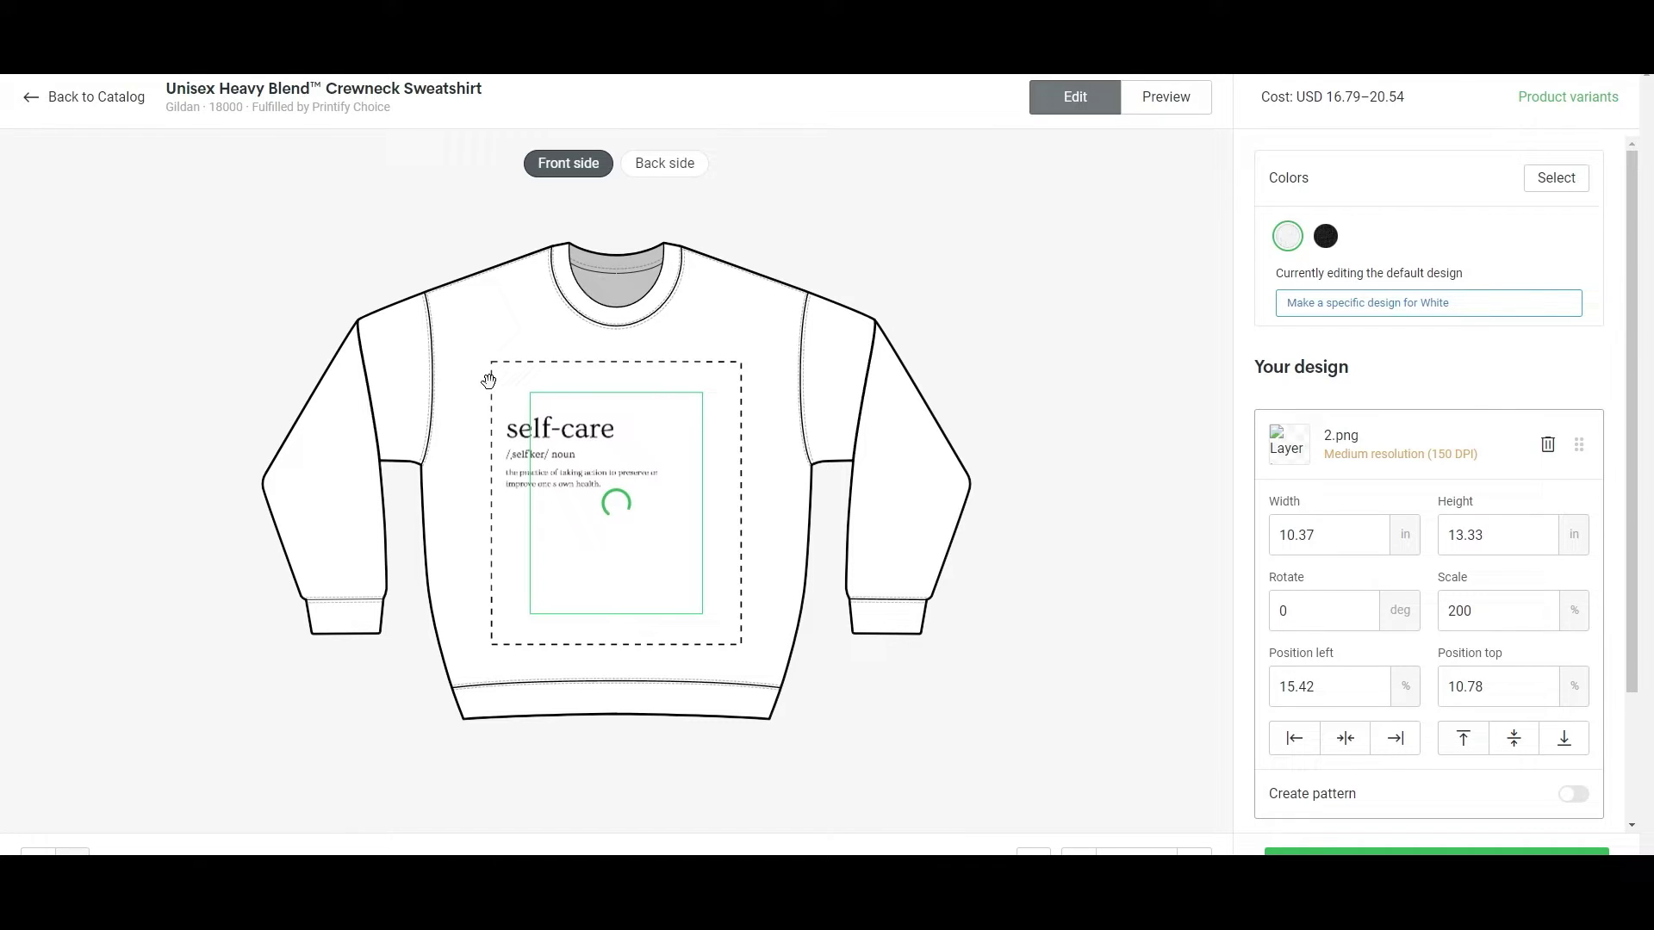
Step: Delete the self-care text layer and move the dragon design up and left
left_click(513, 462)
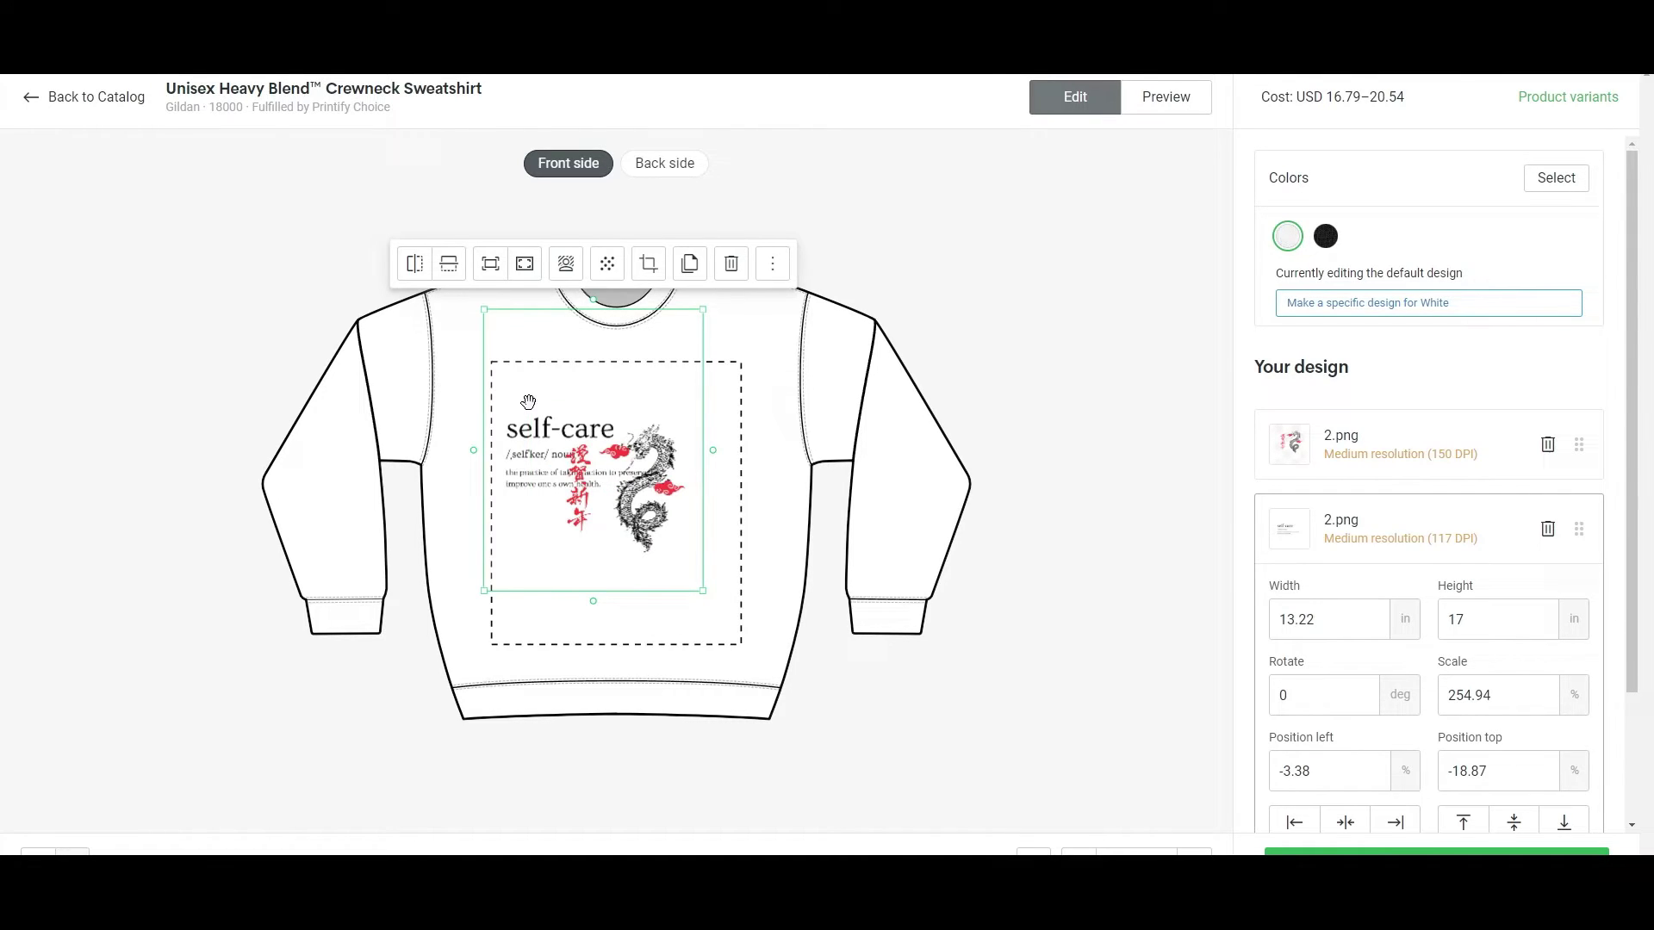
key("Delete")
left_click_drag(609, 499, 560, 469)
left_click(1325, 236)
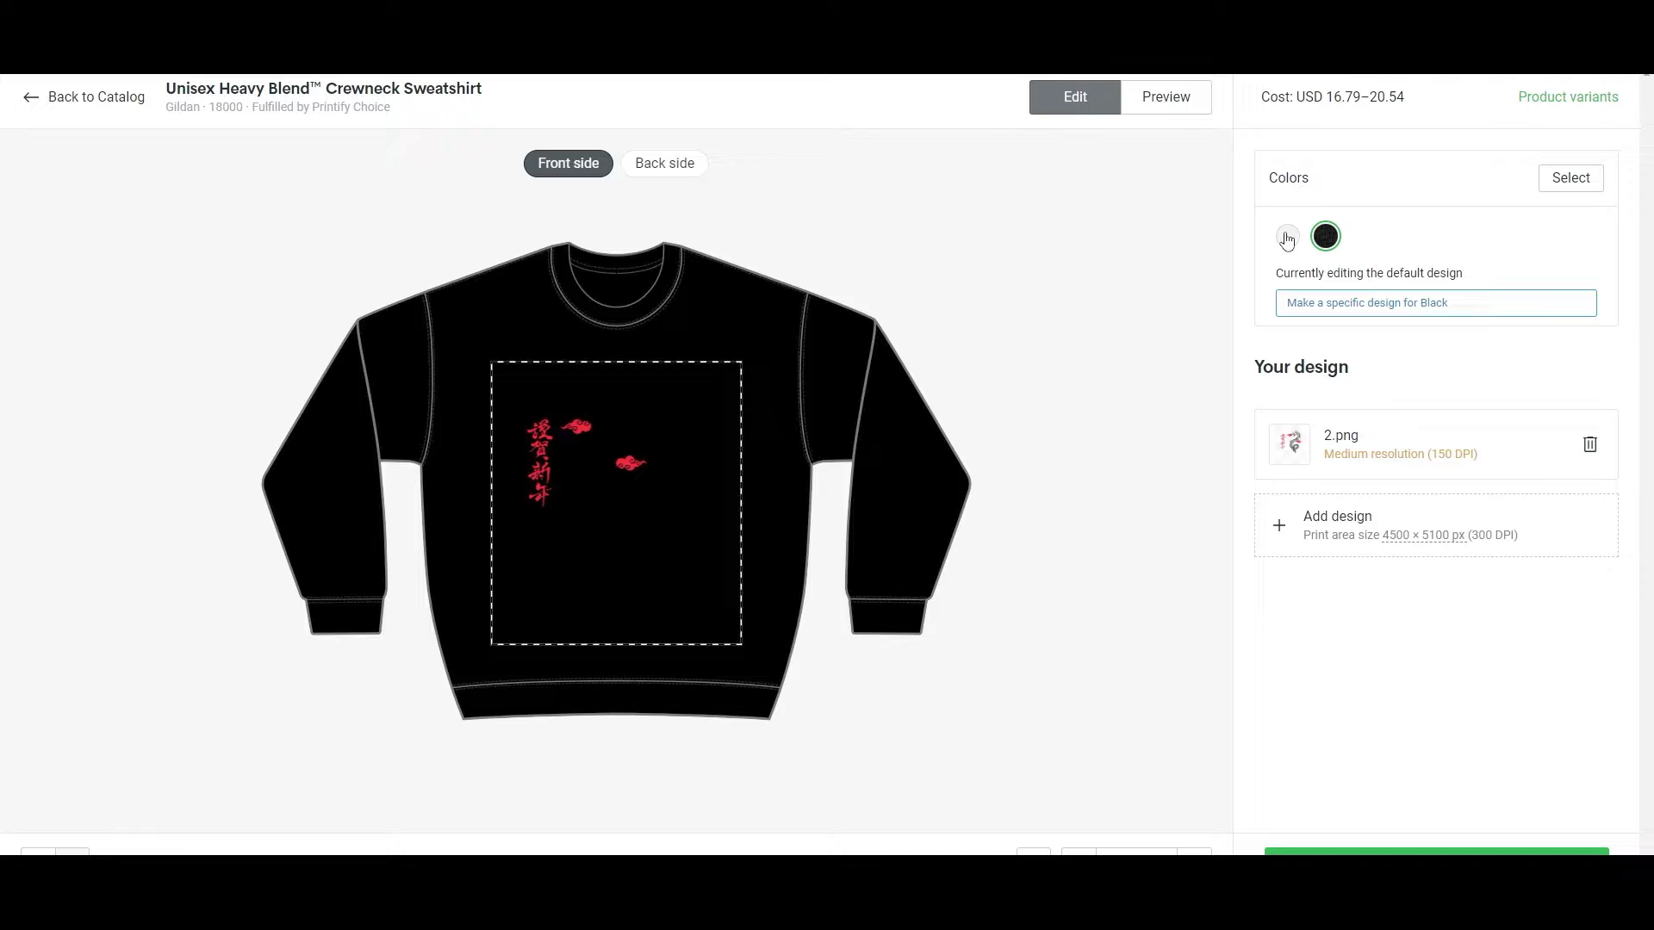
left_click(1287, 238)
left_click(1358, 304)
Step: Set the sweatshirt colours to White, Sand and Sport Grey, removing Black
left_click(1325, 236)
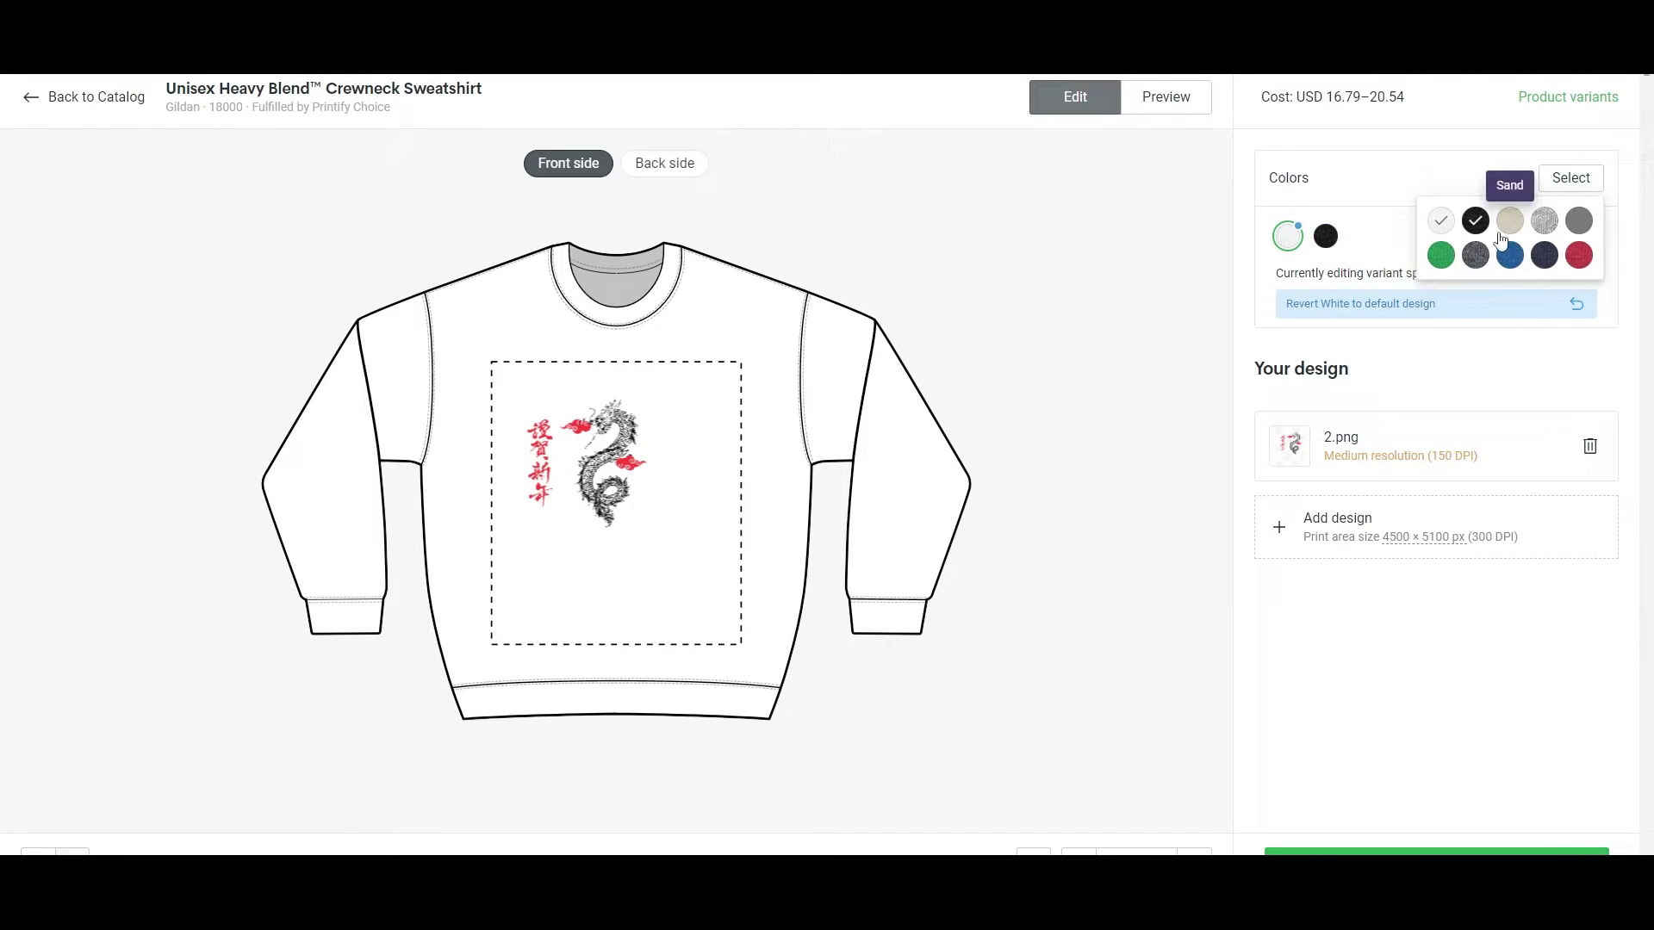
left_click(1508, 253)
left_click(1509, 223)
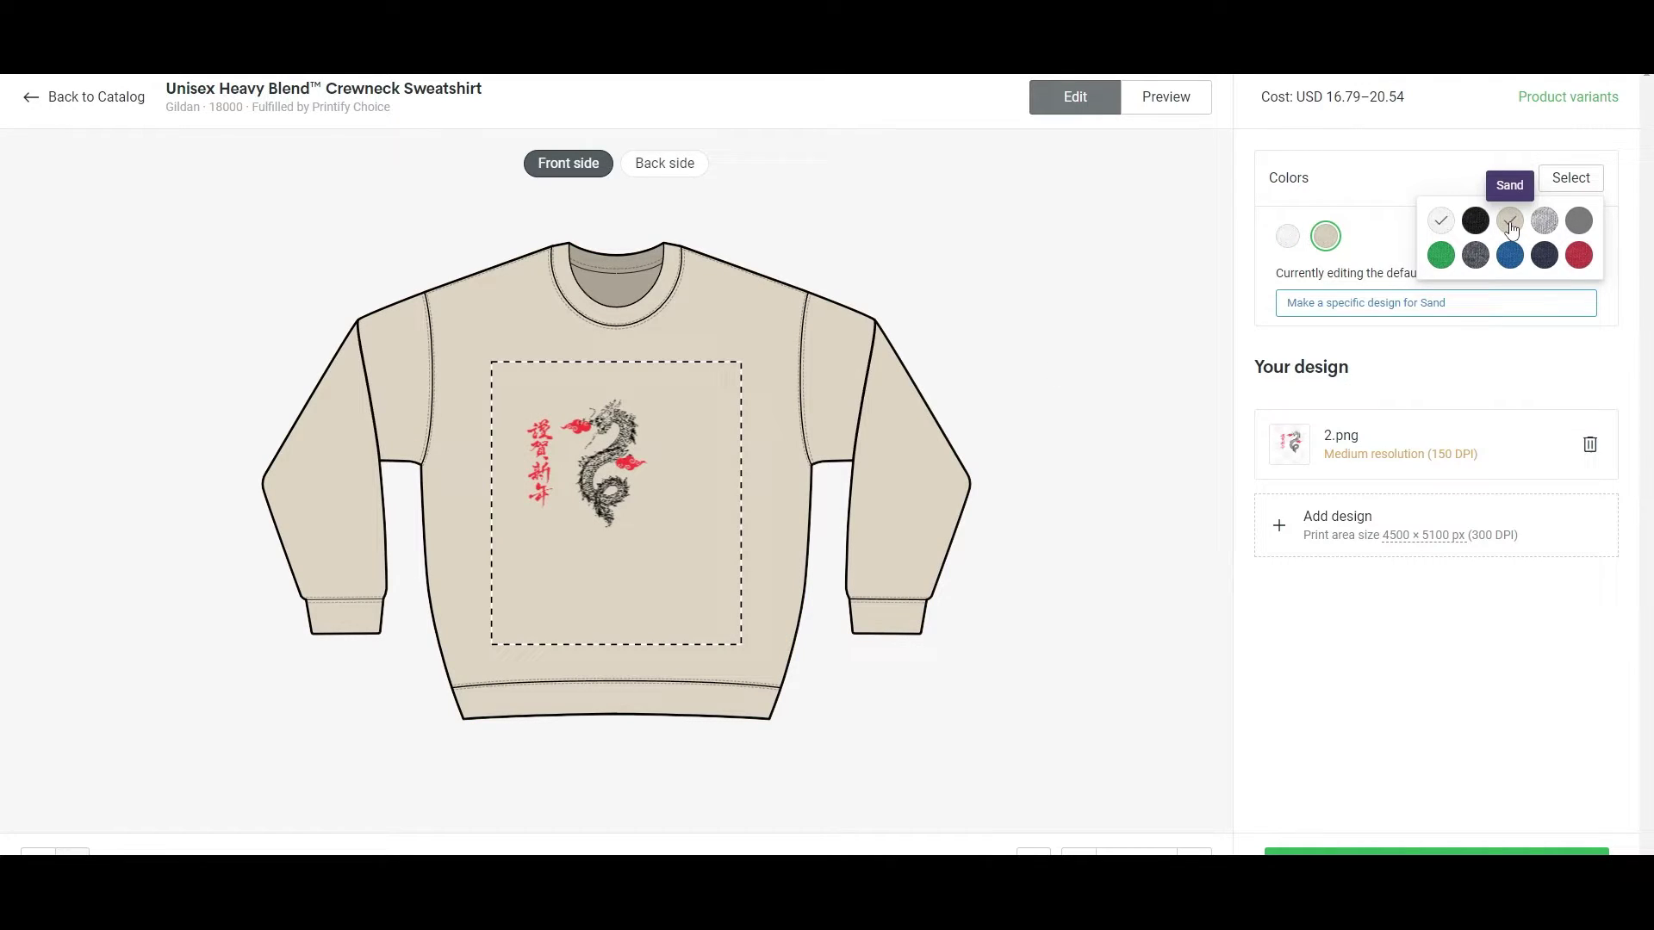
left_click(1544, 221)
left_click(1579, 221)
left_click(1363, 236)
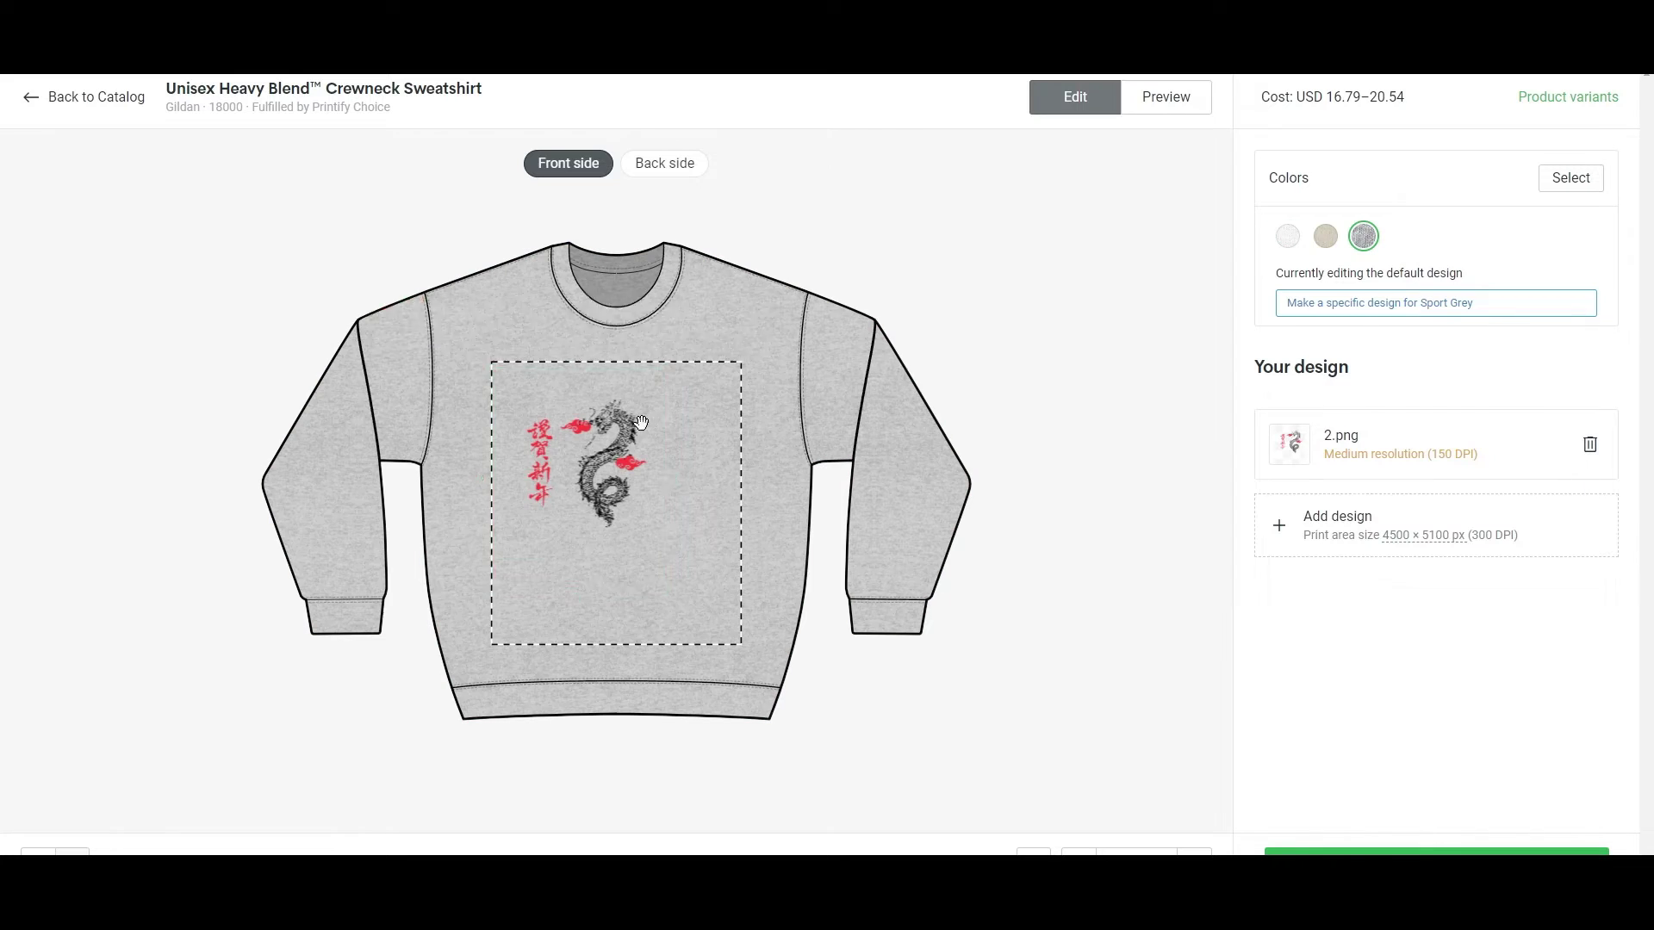
Step: Enlarge the dragon graphic to fill the front print area
left_click(664, 499)
left_click_drag(664, 589, 686, 601)
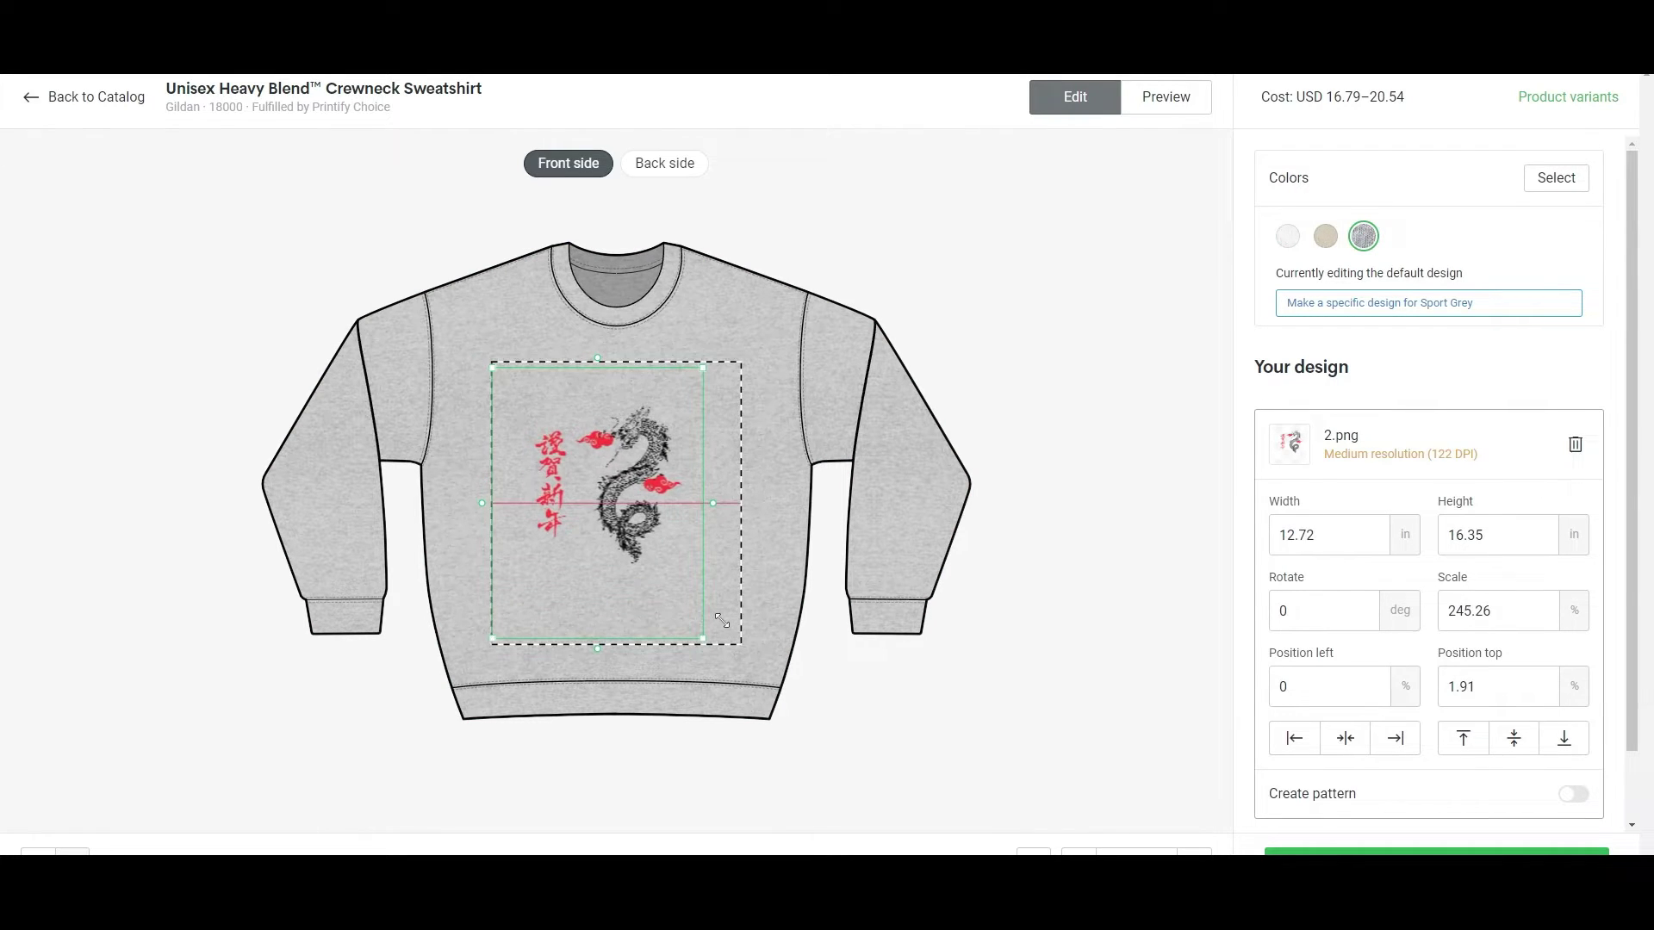
left_click_drag(721, 620, 728, 633)
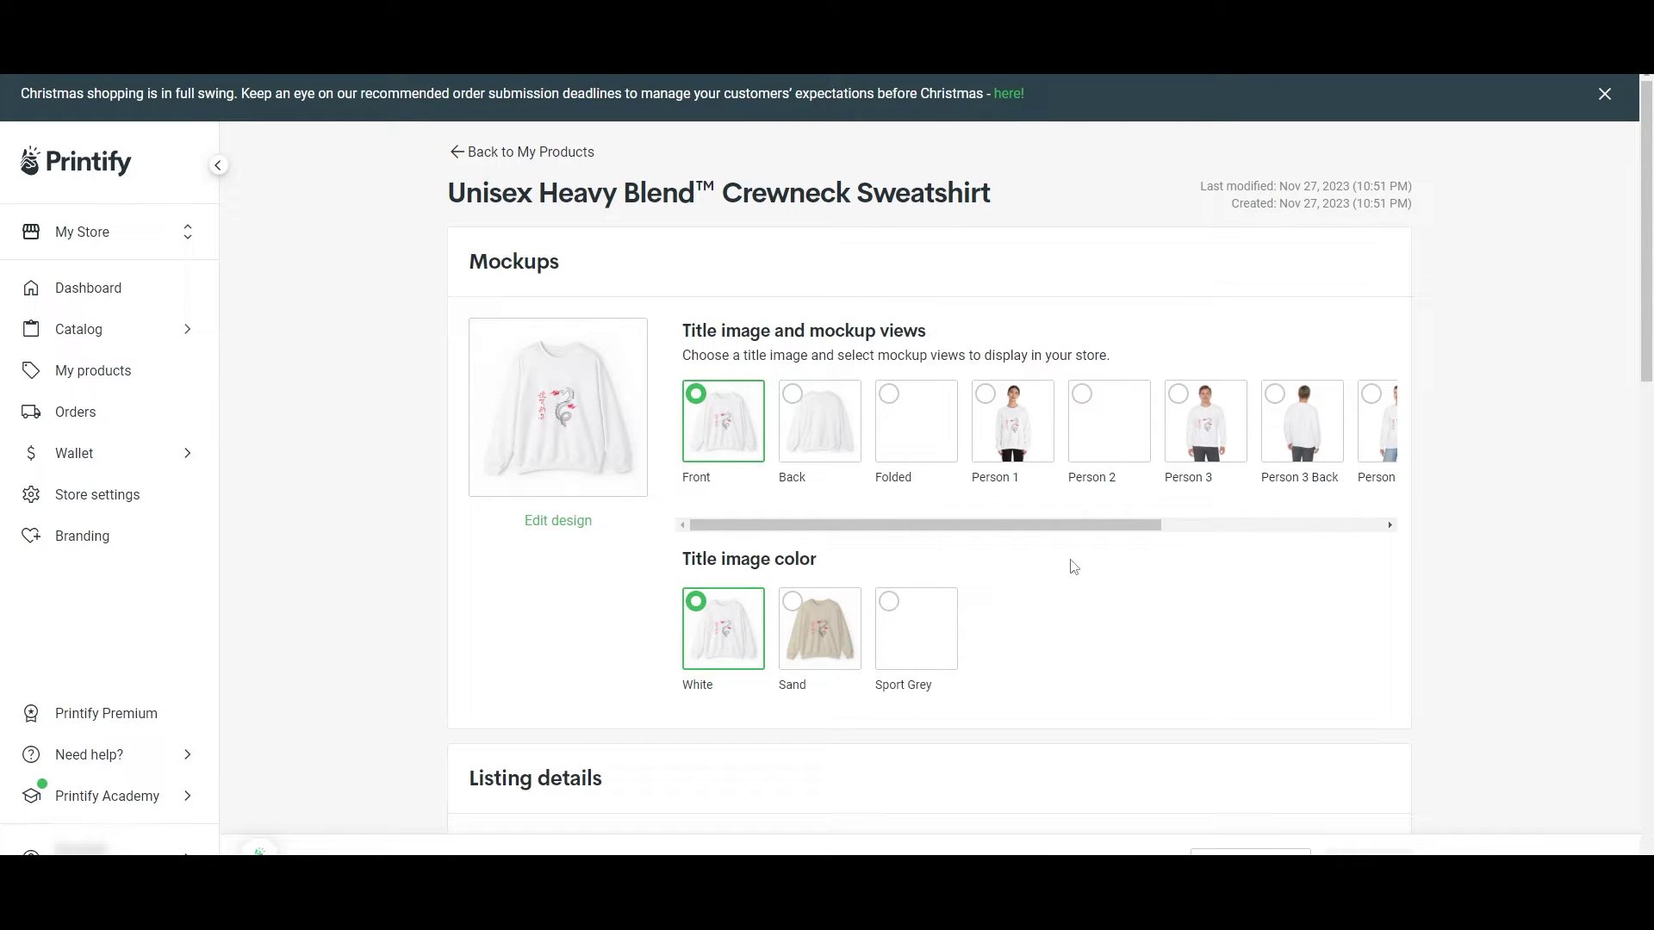
left_click(575, 415)
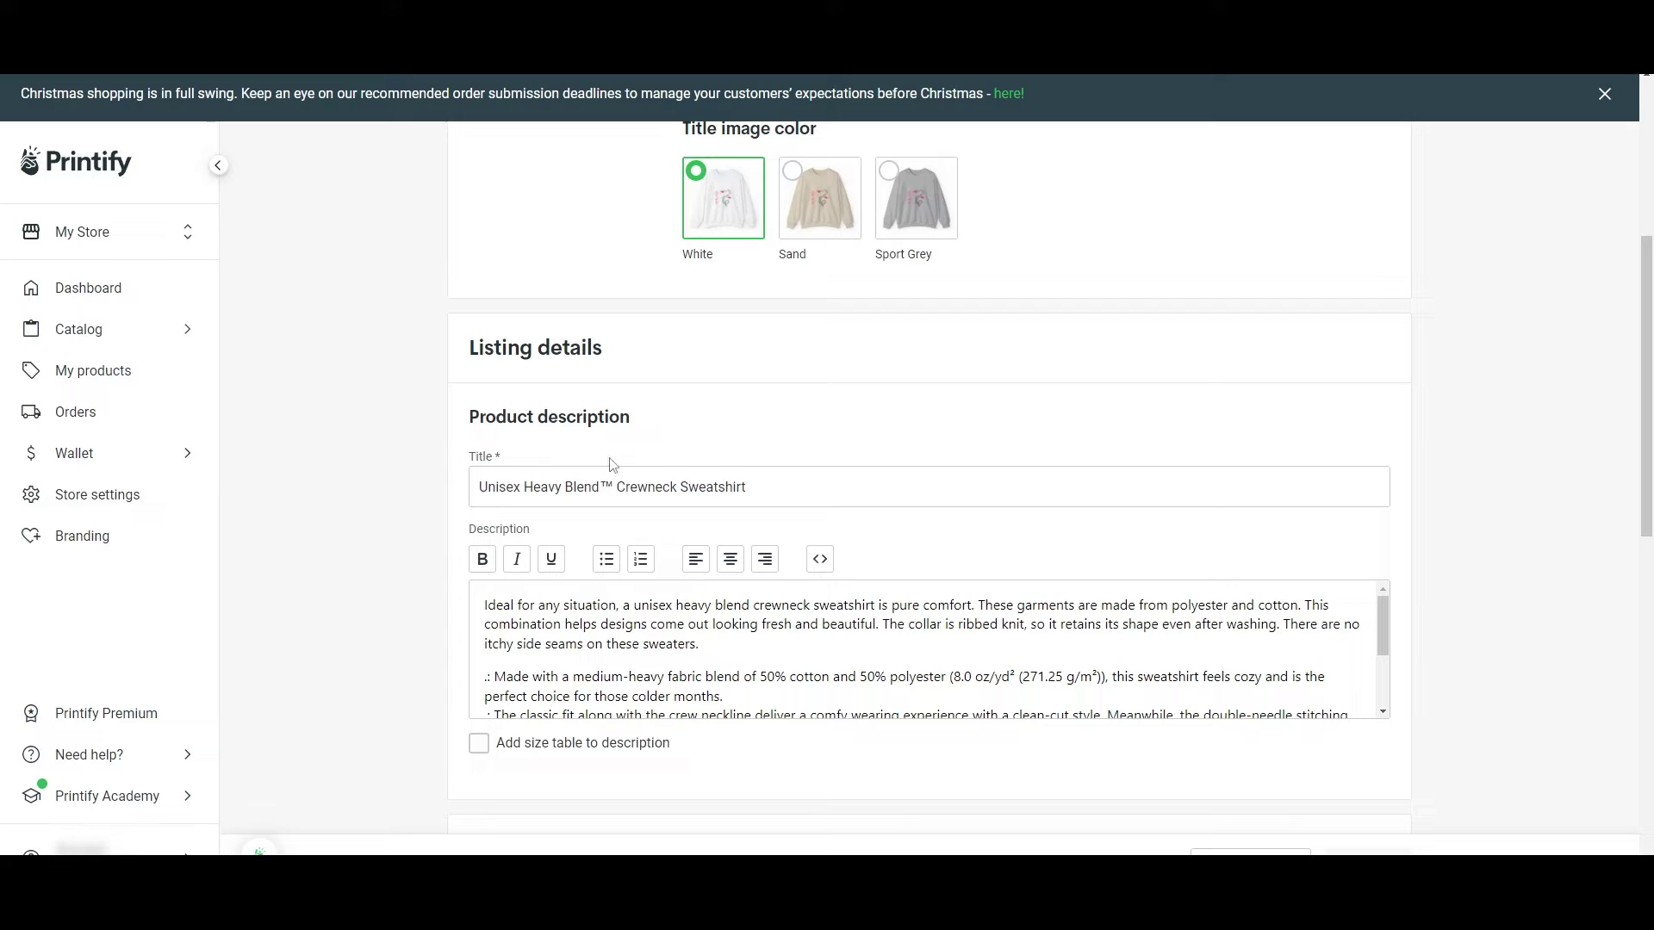
scroll(514, 504, "up", 4)
scroll(639, 591, "down", 4)
scroll(521, 461, "down", 1)
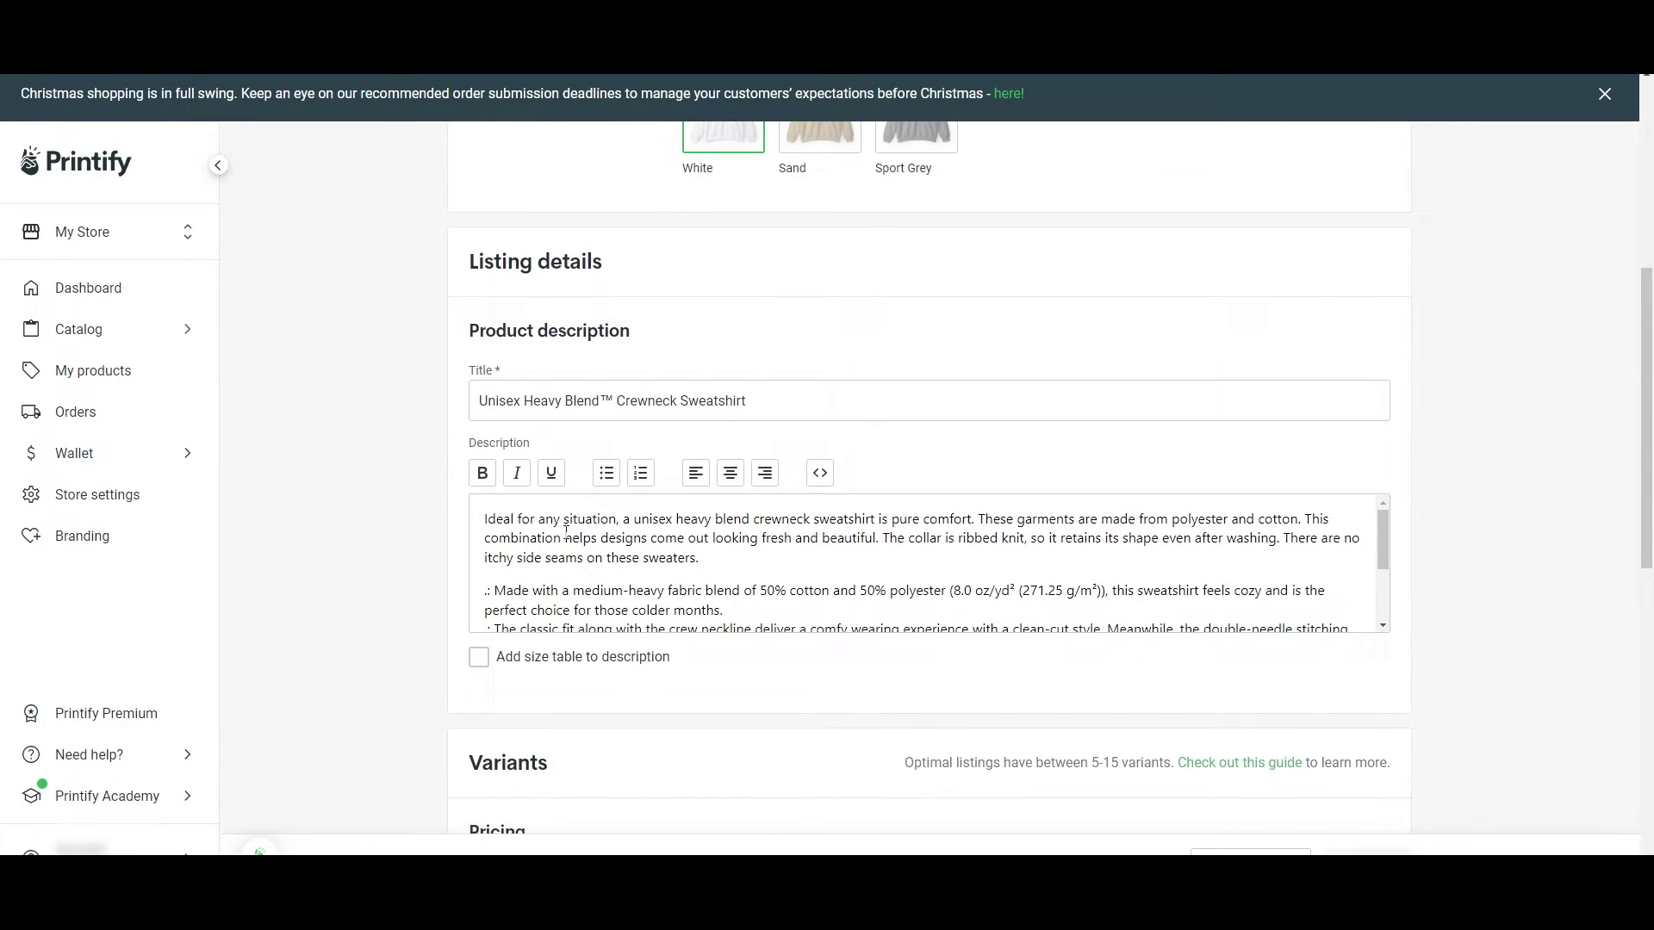
scroll(535, 506, "down", 6)
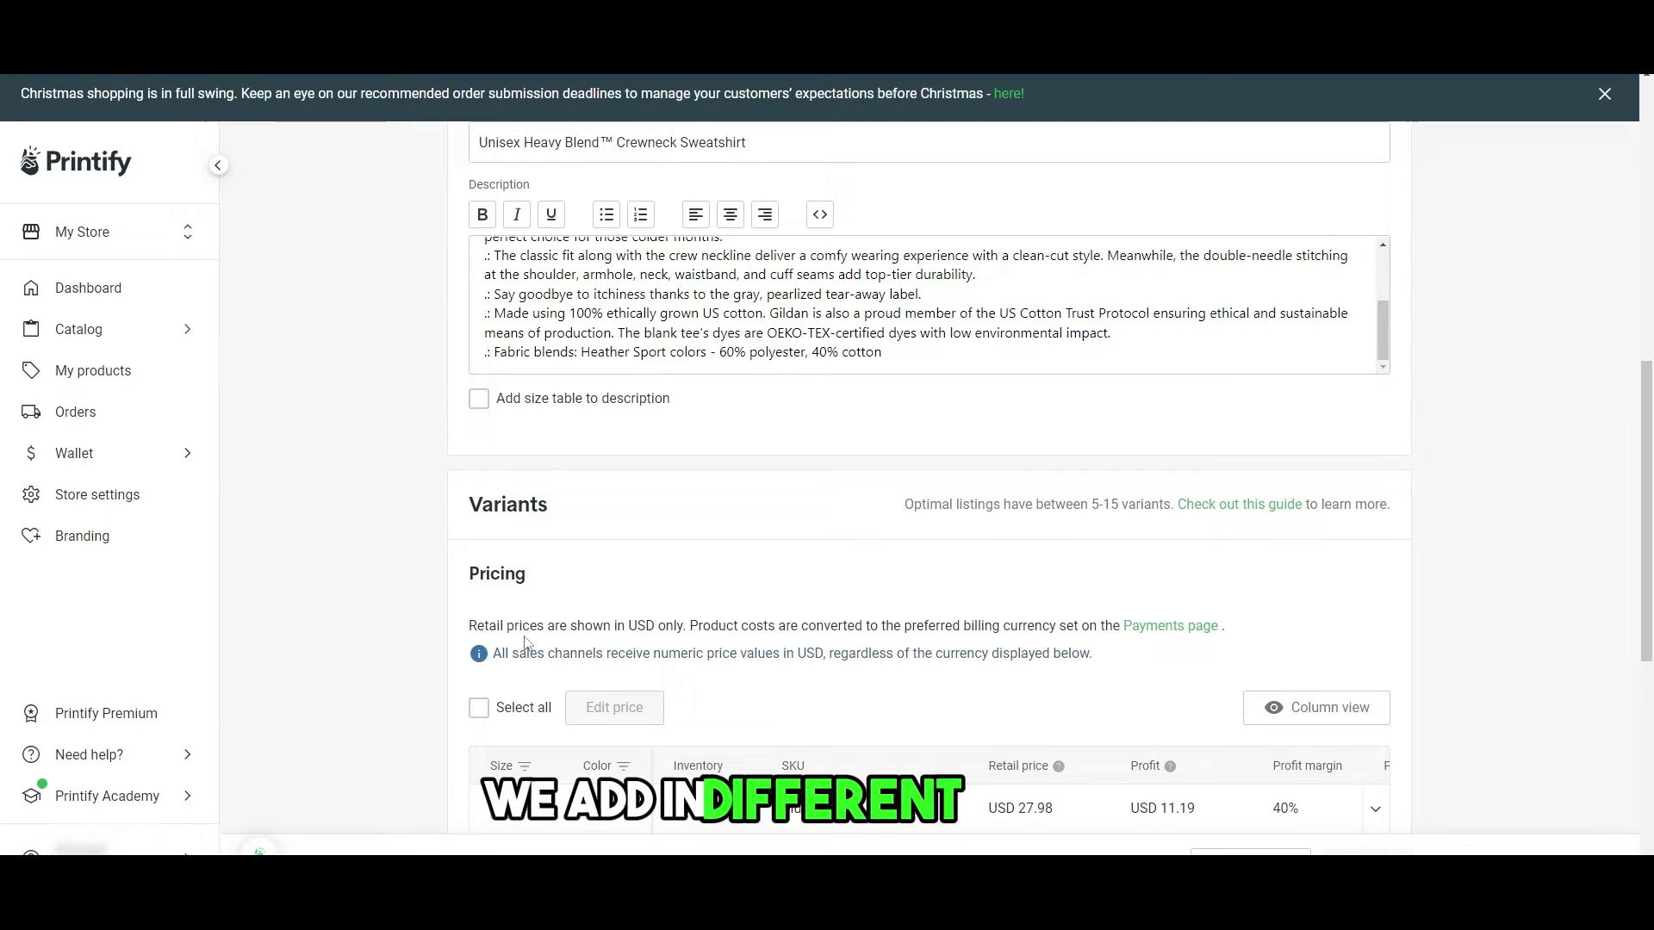
scroll(528, 633, "down", 2)
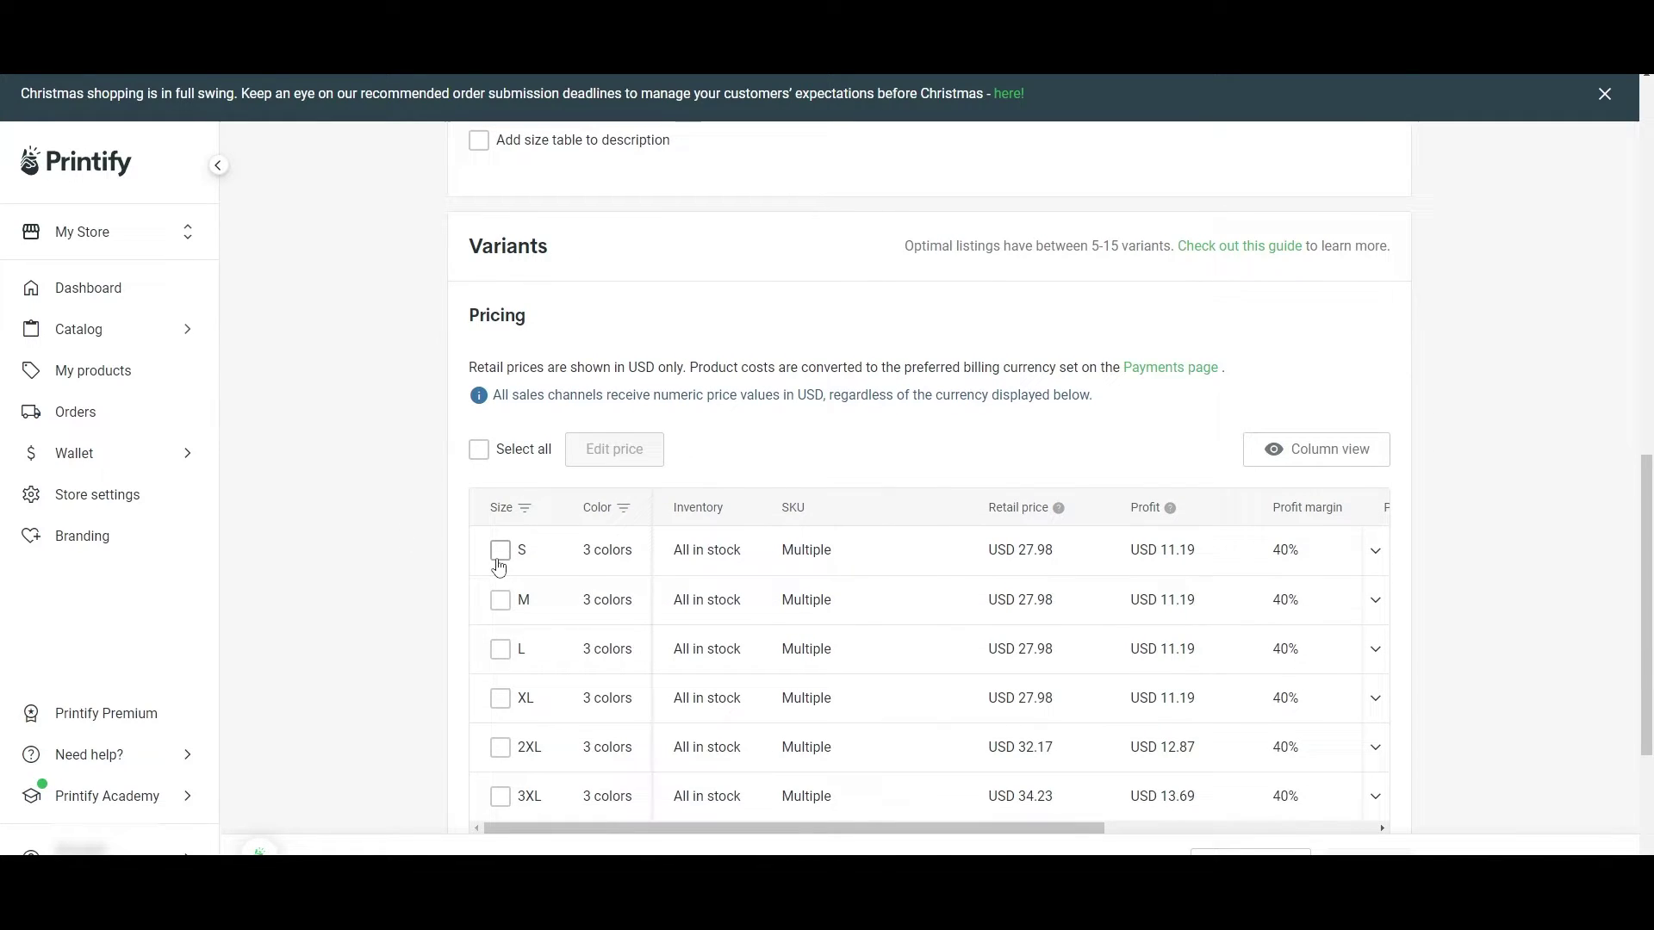
scroll(506, 758, "down", 1)
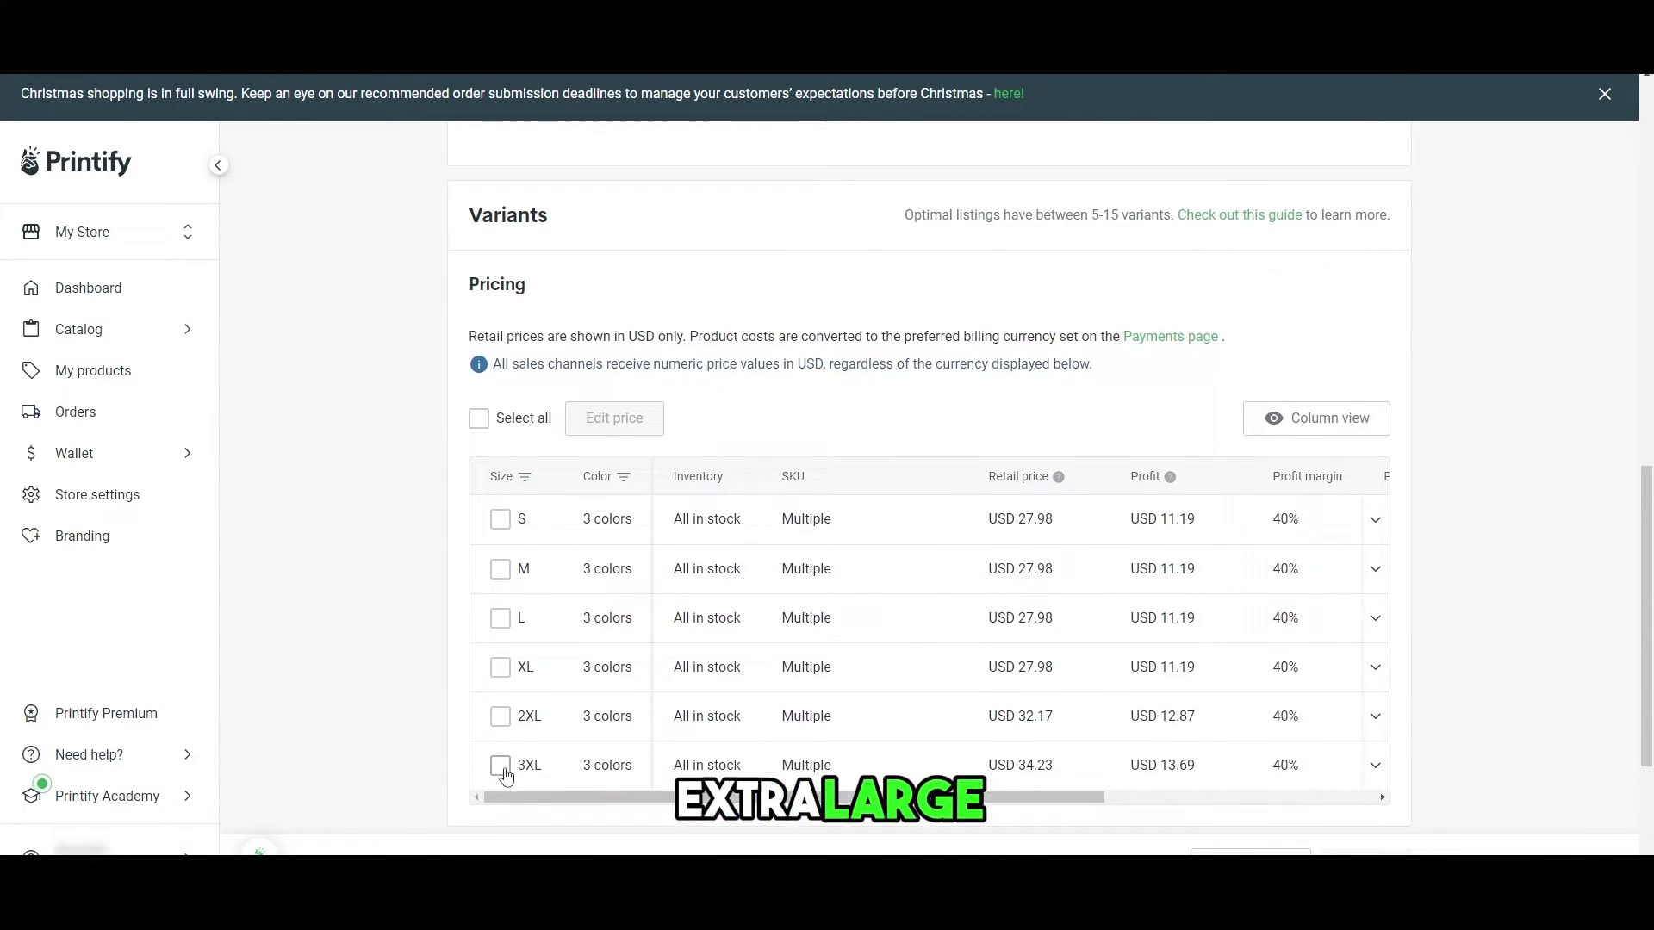
scroll(506, 775, "down", 1)
Step: Try selecting all 18 variants and only the size S variants, then clear the selection
left_click_drag(908, 746, 1109, 746)
left_click(478, 362)
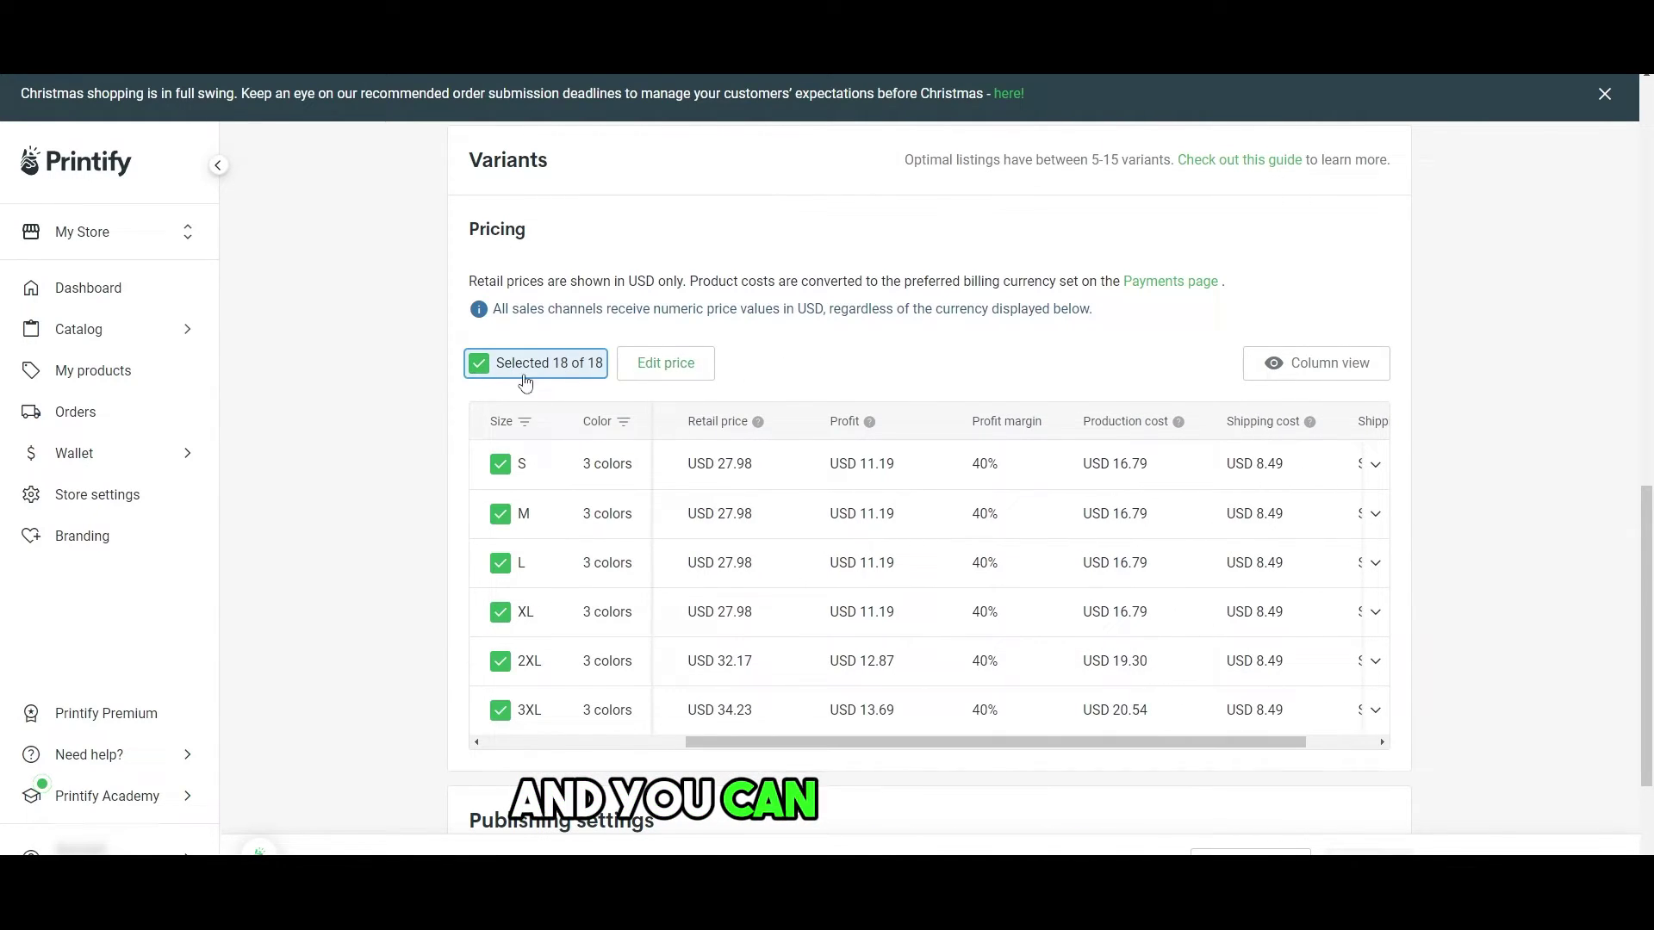
left_click(478, 363)
left_click(509, 466)
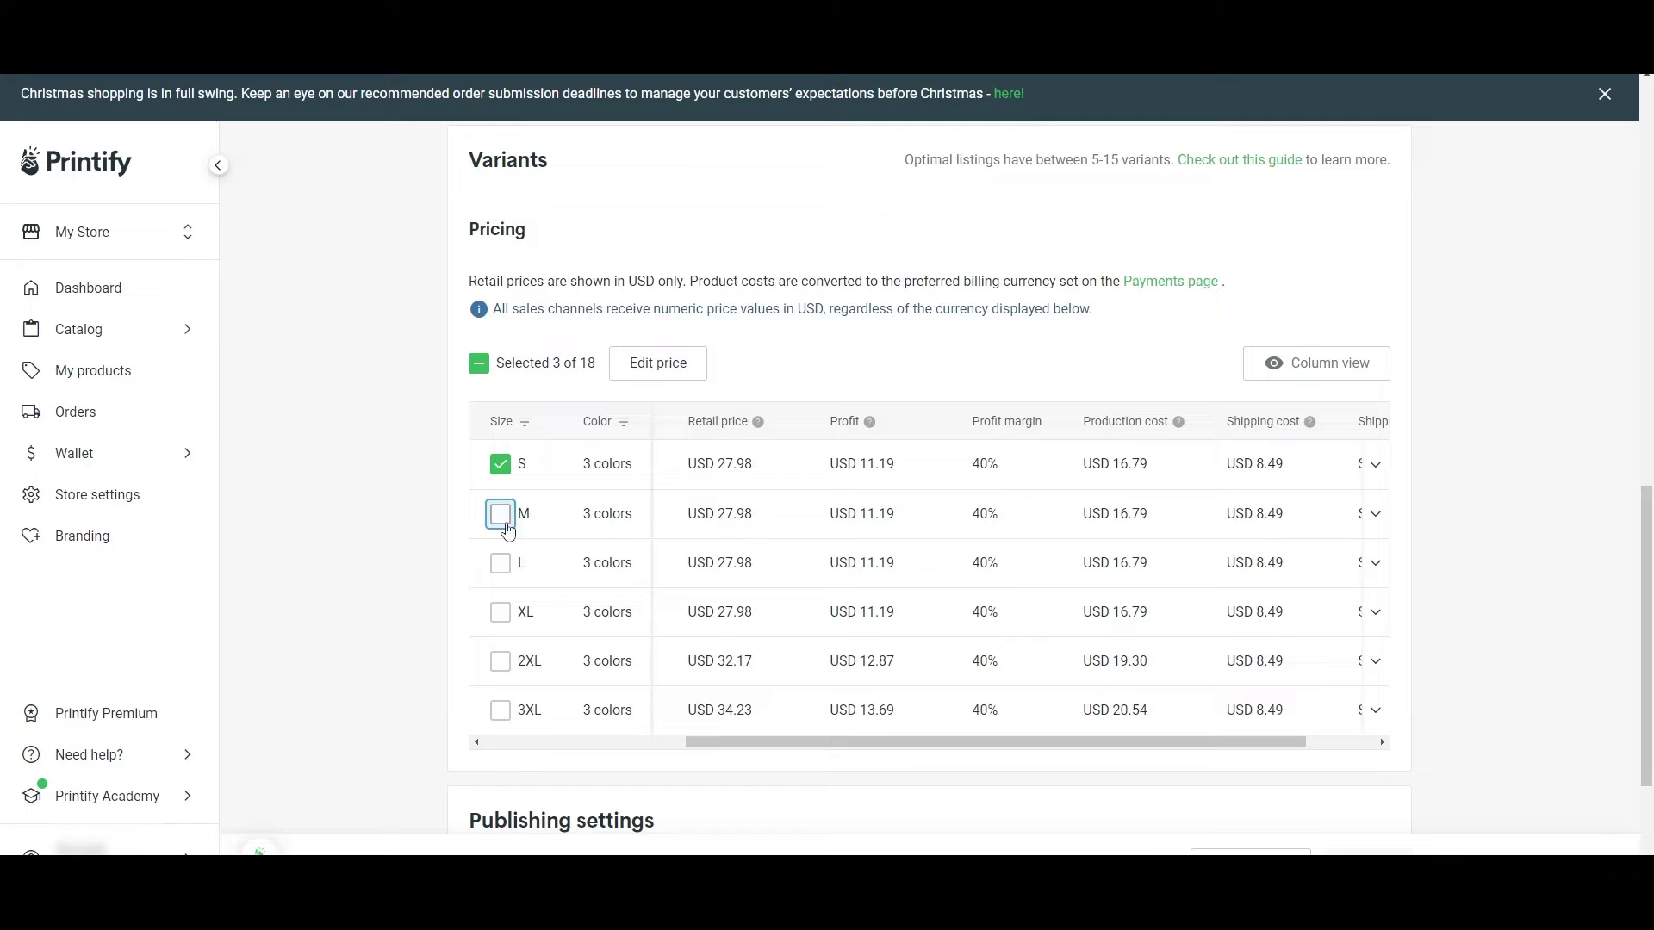
left_click(479, 363)
left_click_drag(841, 741, 912, 746)
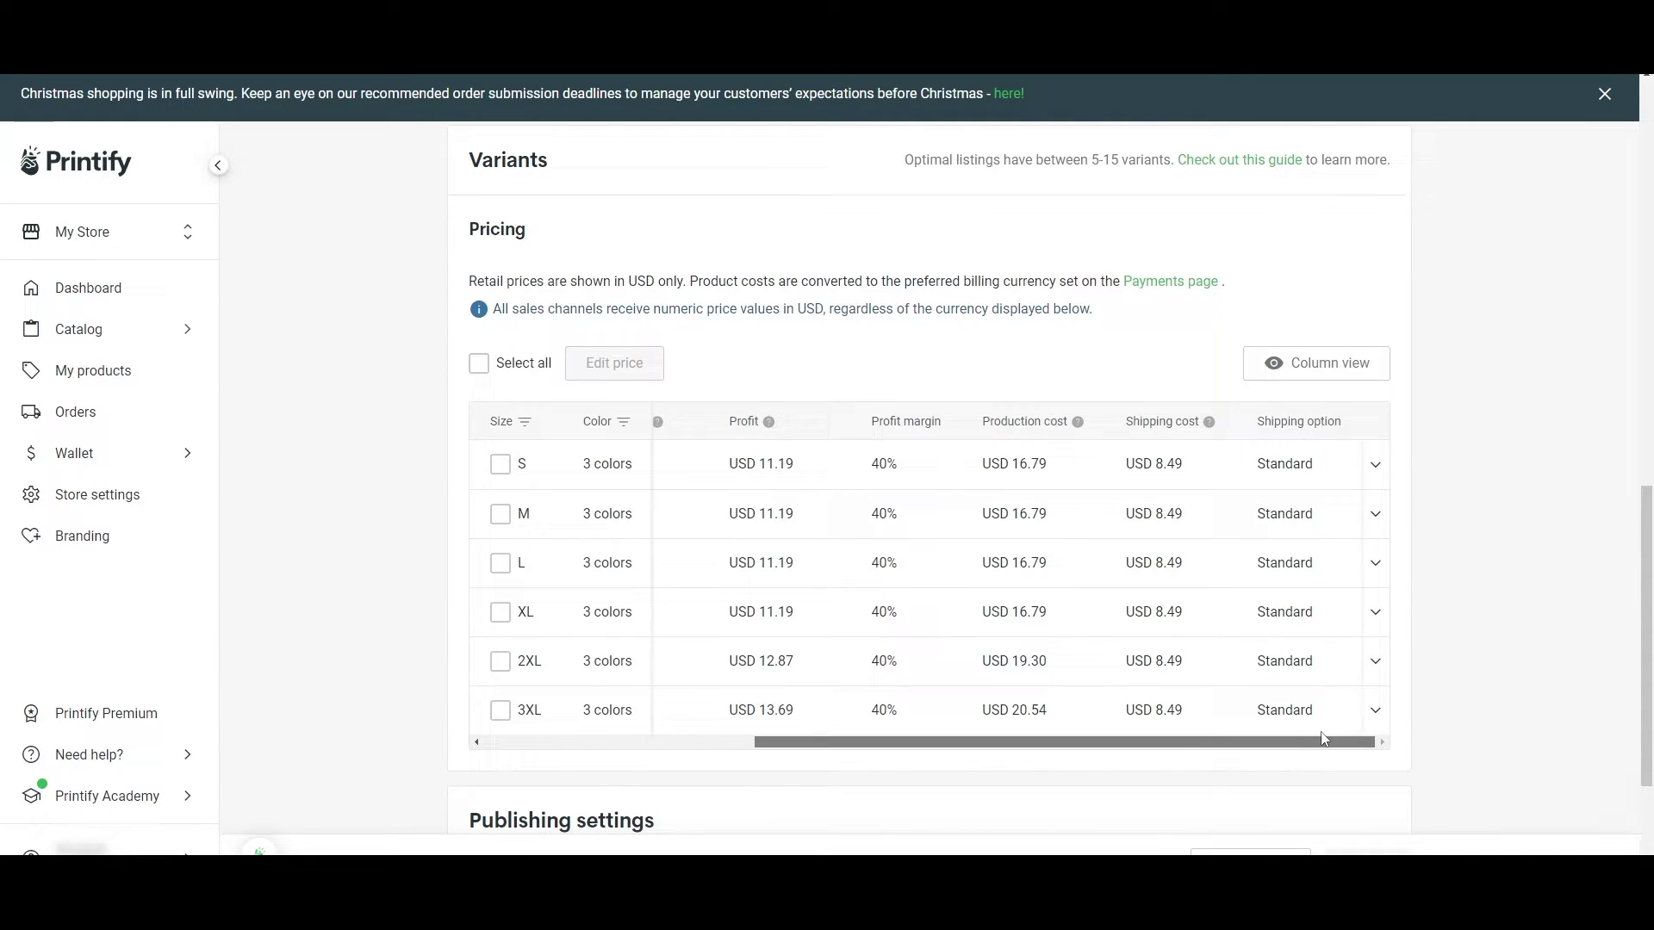
Step: Expand and collapse the size S colour variants, then scroll down to Publishing settings
left_click(1376, 465)
left_click(1375, 469)
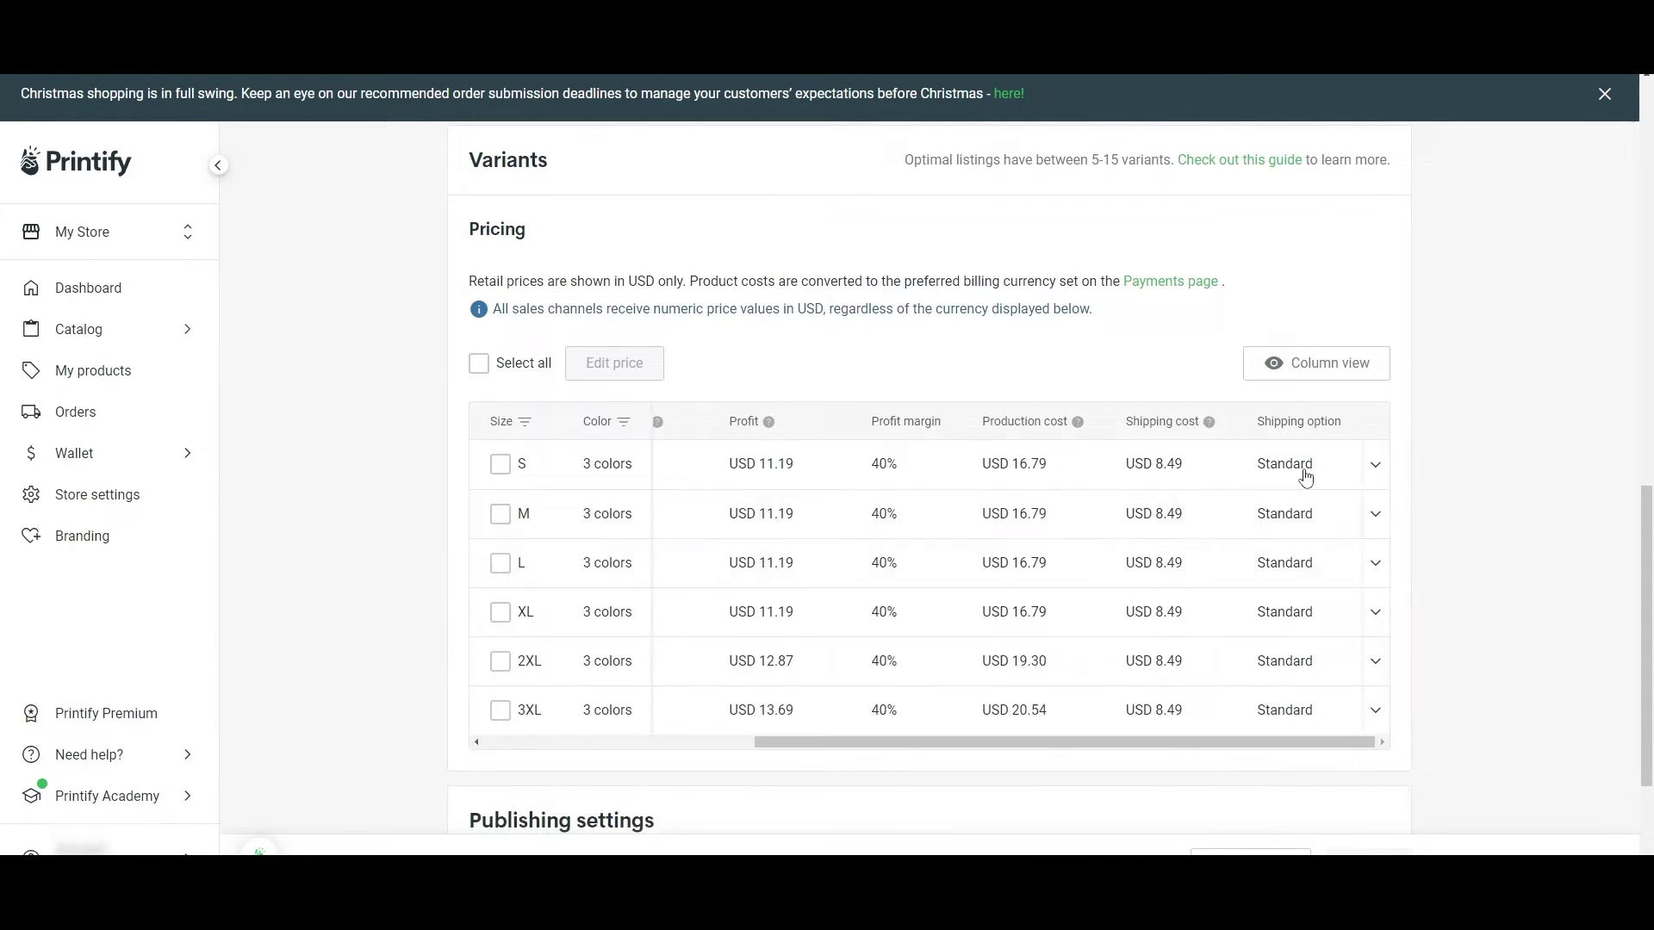
left_click_drag(1042, 742, 801, 742)
scroll(757, 565, "down", 3)
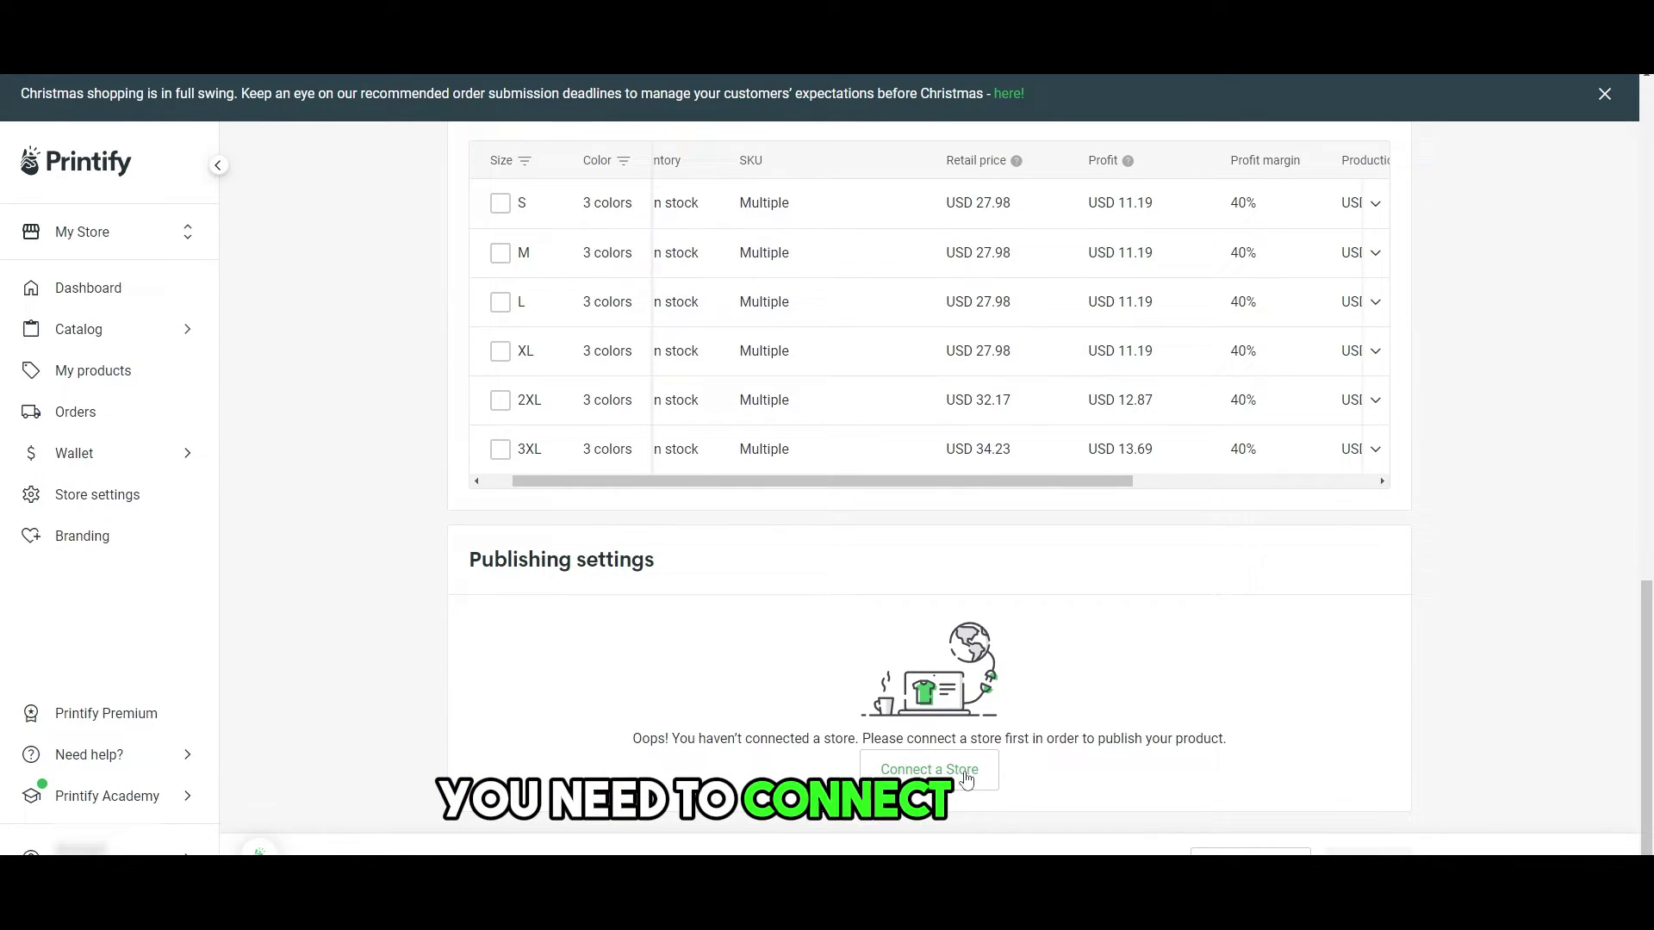
scroll(240, 469, "up", 20)
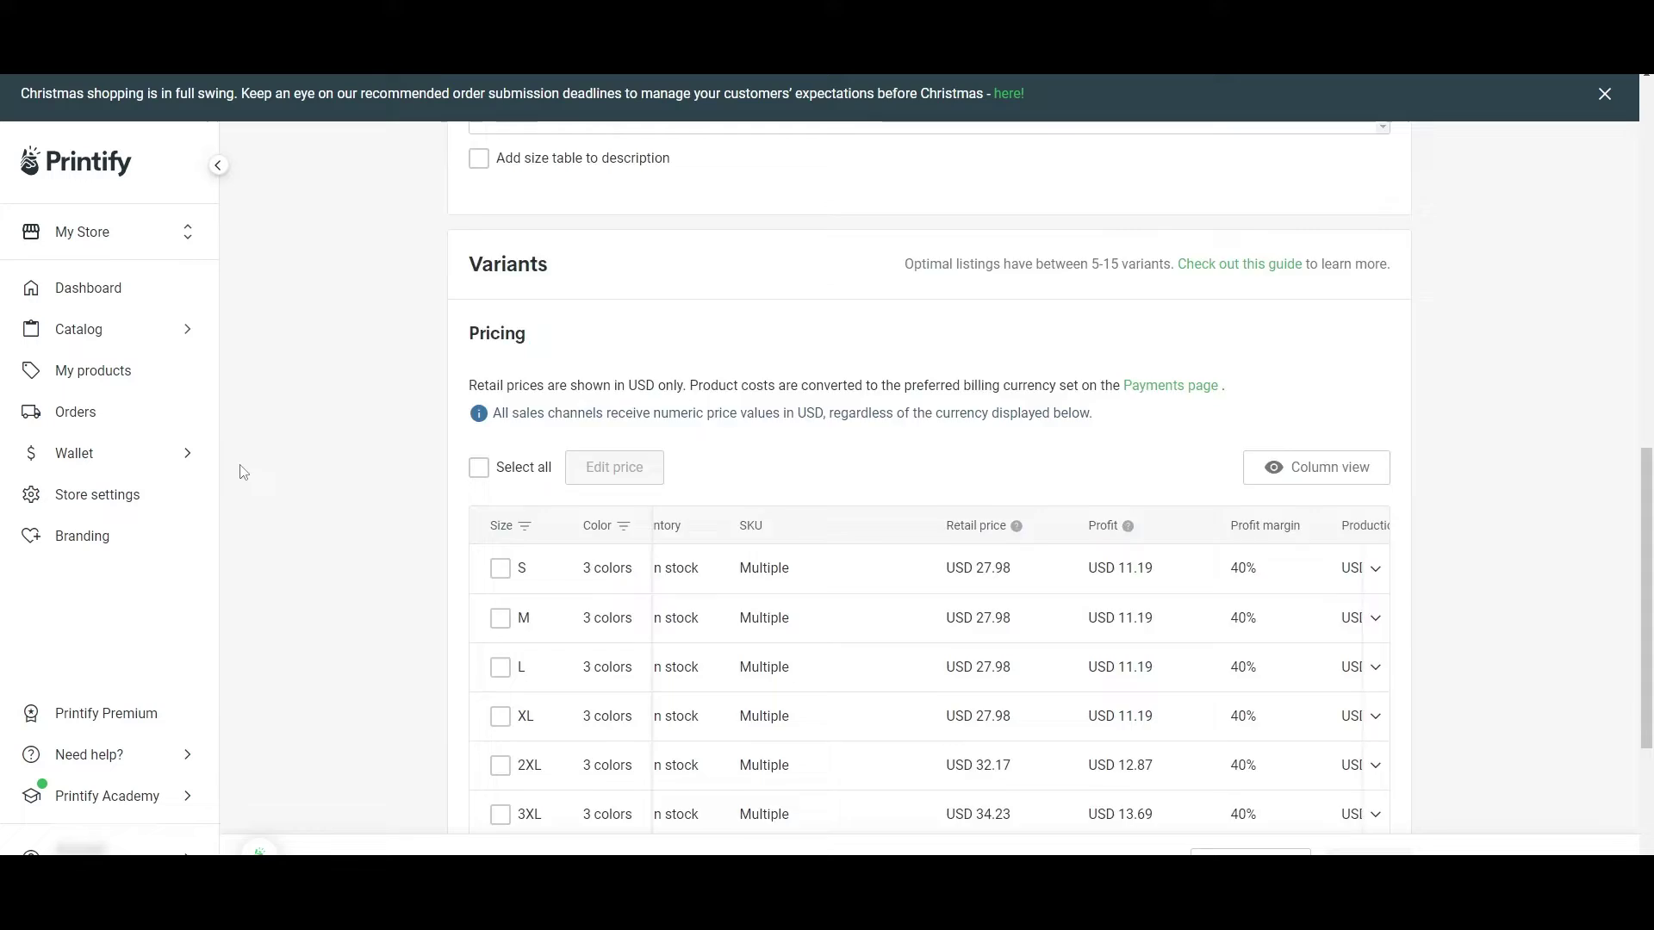
scroll(1148, 417, "down", 14)
scroll(1197, 512, "down", 5)
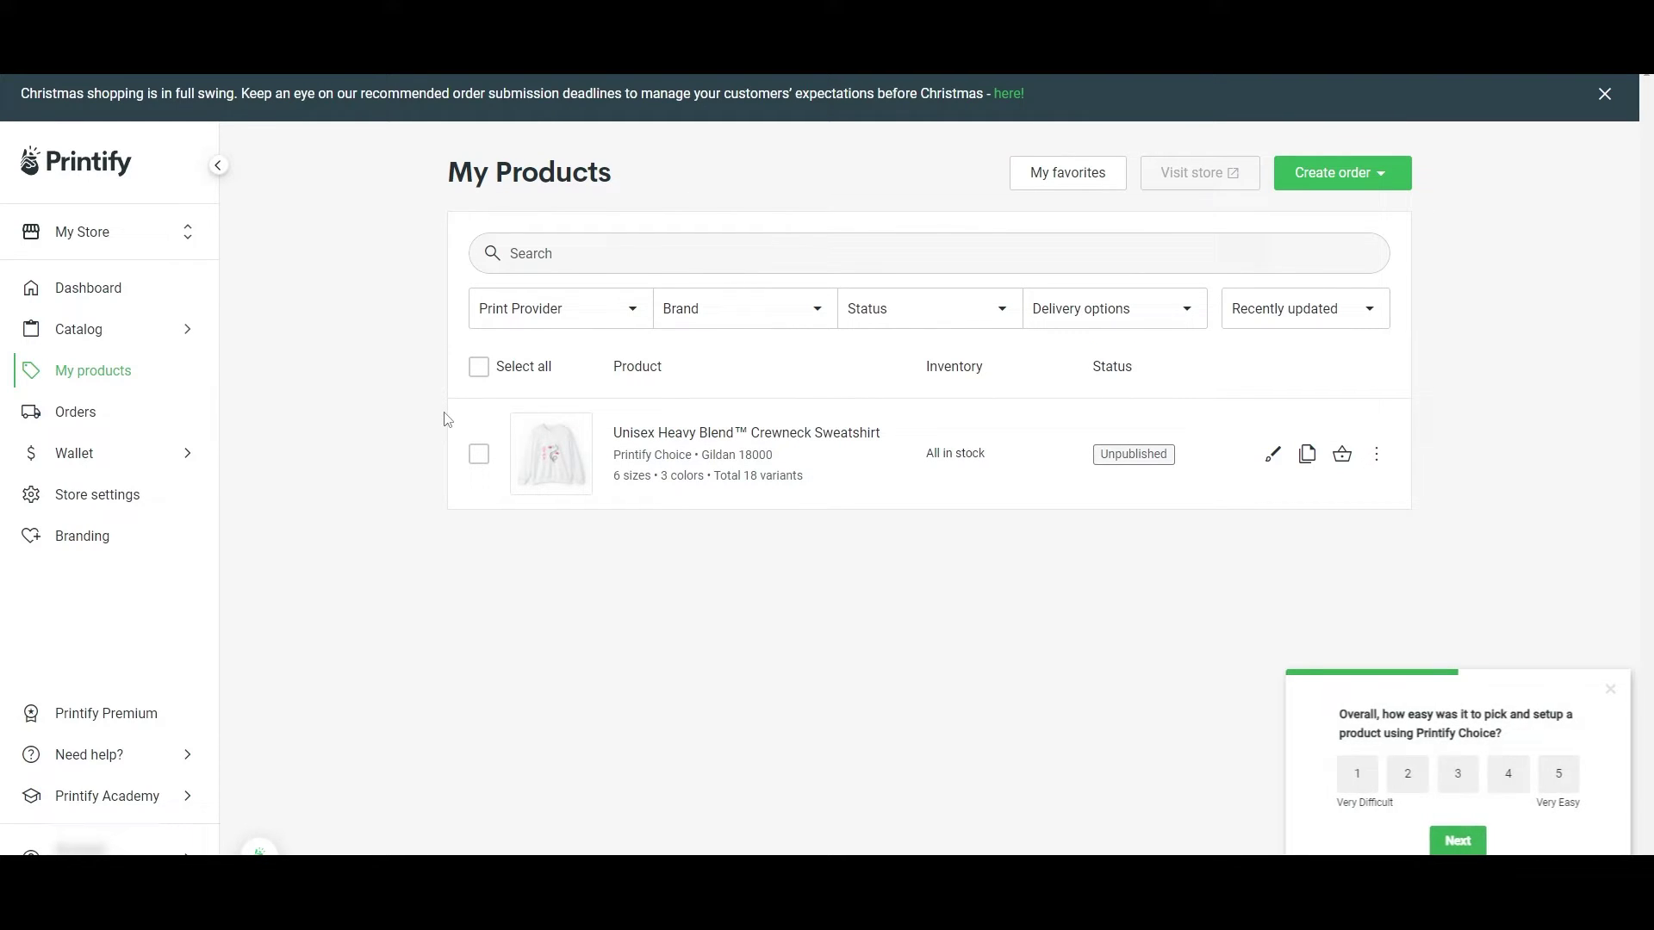
Step: From Manage my stores, start connecting My Store and choose Connect to Shopify
left_click(100, 241)
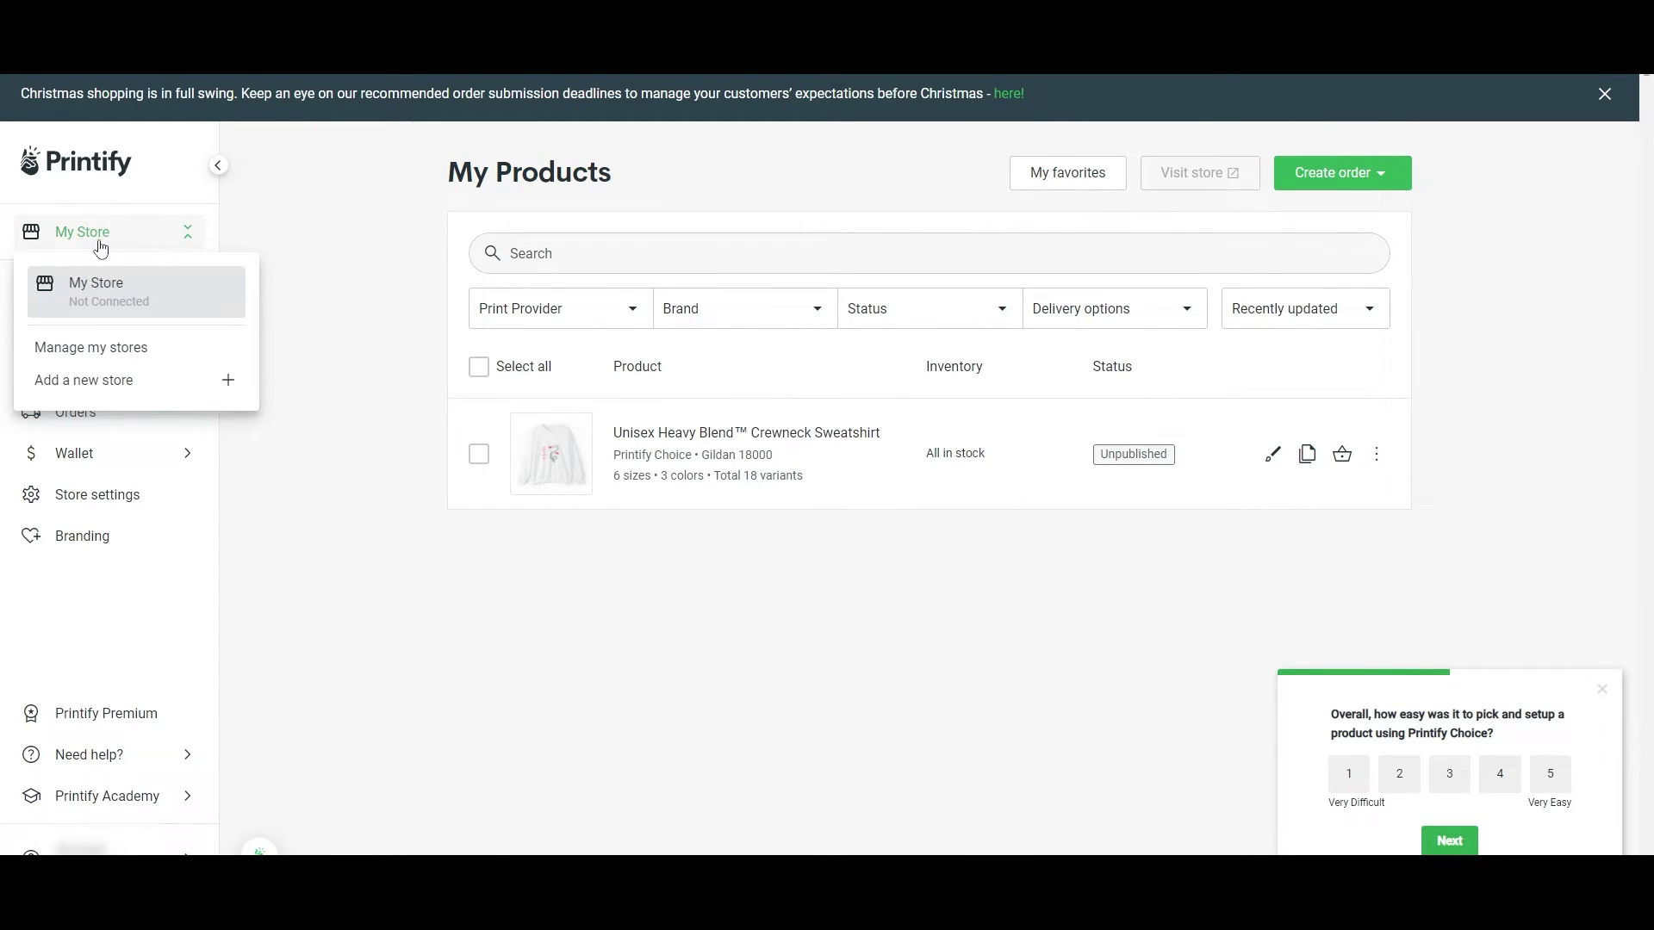
left_click(91, 349)
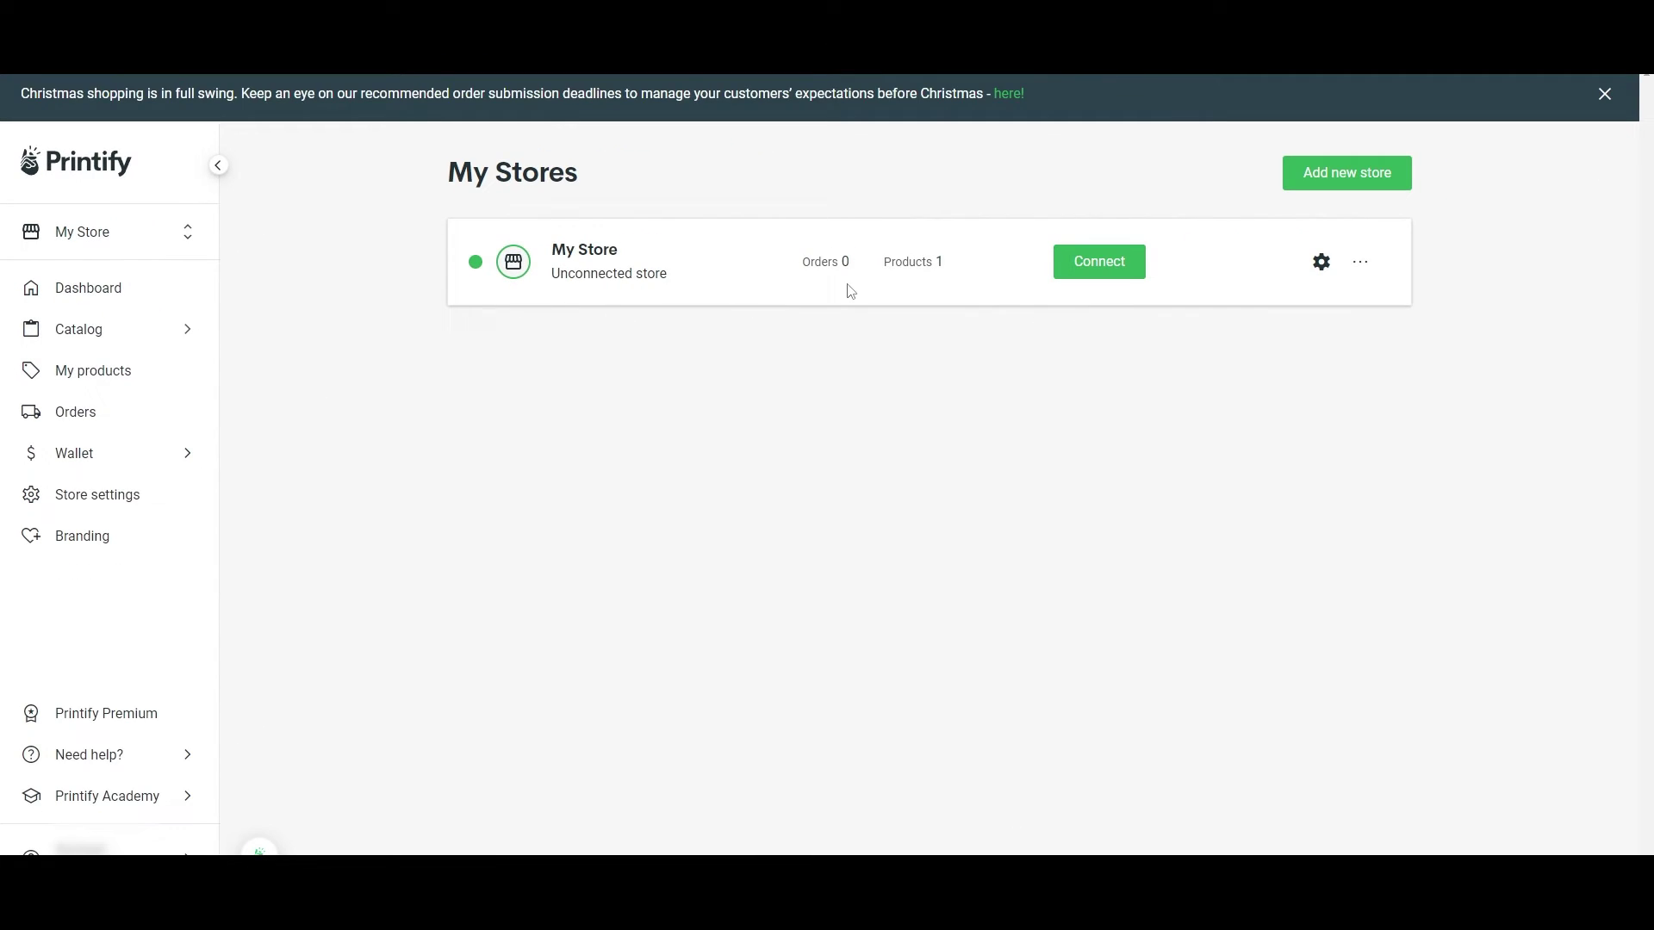
left_click(1106, 272)
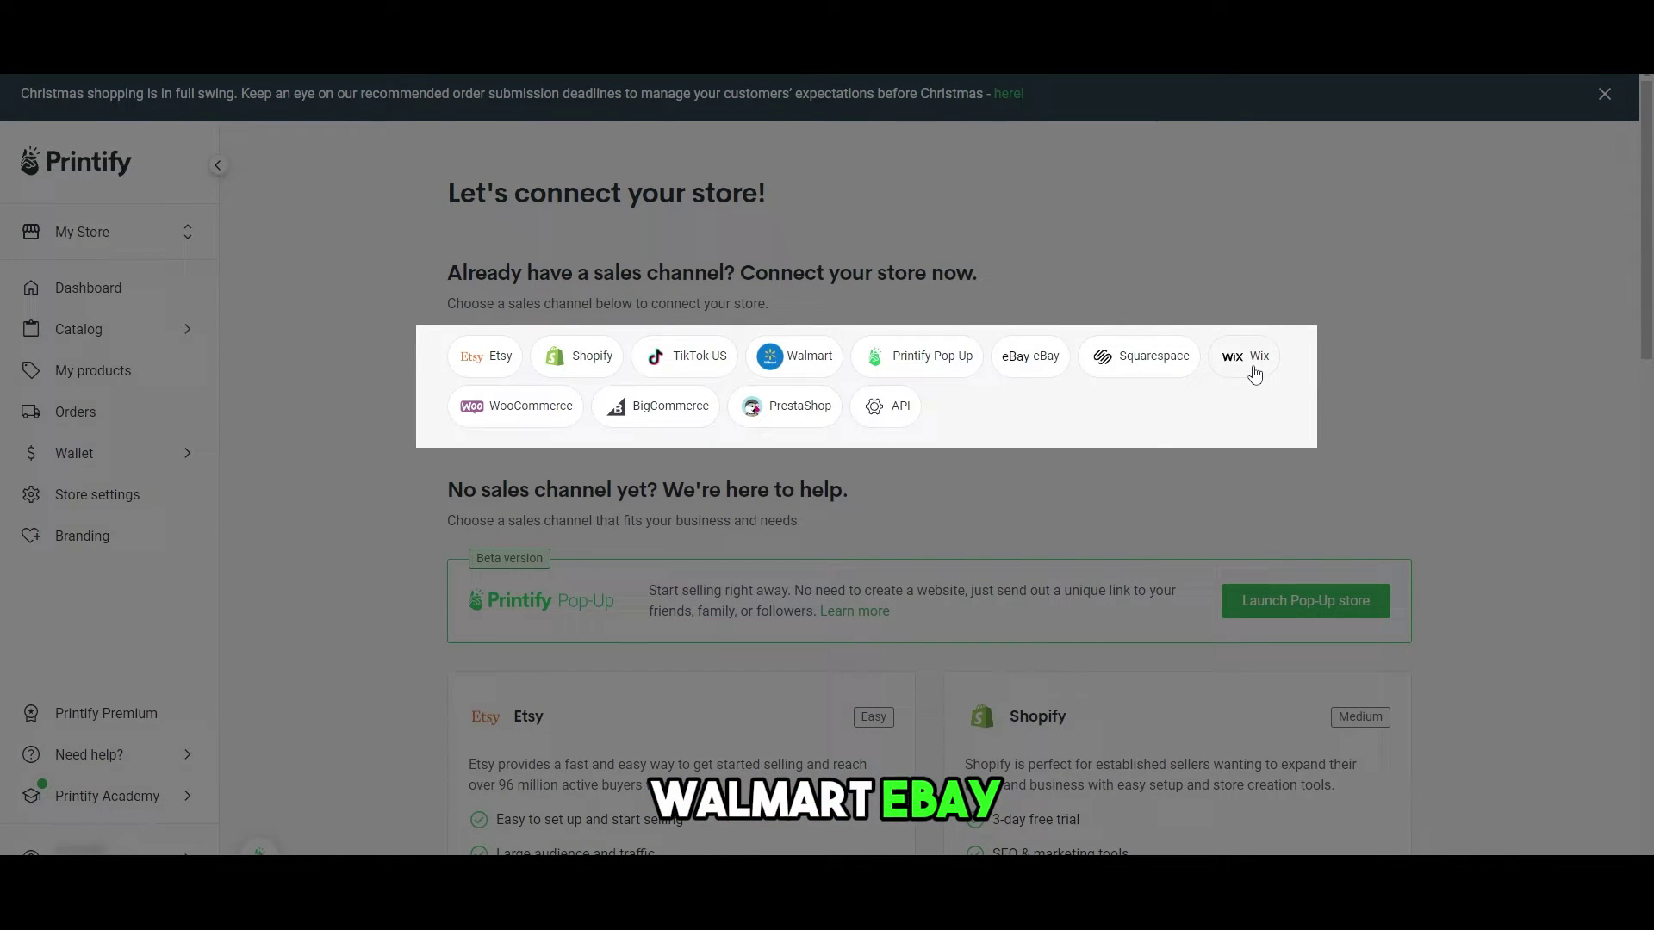
scroll(799, 427, "down", 2)
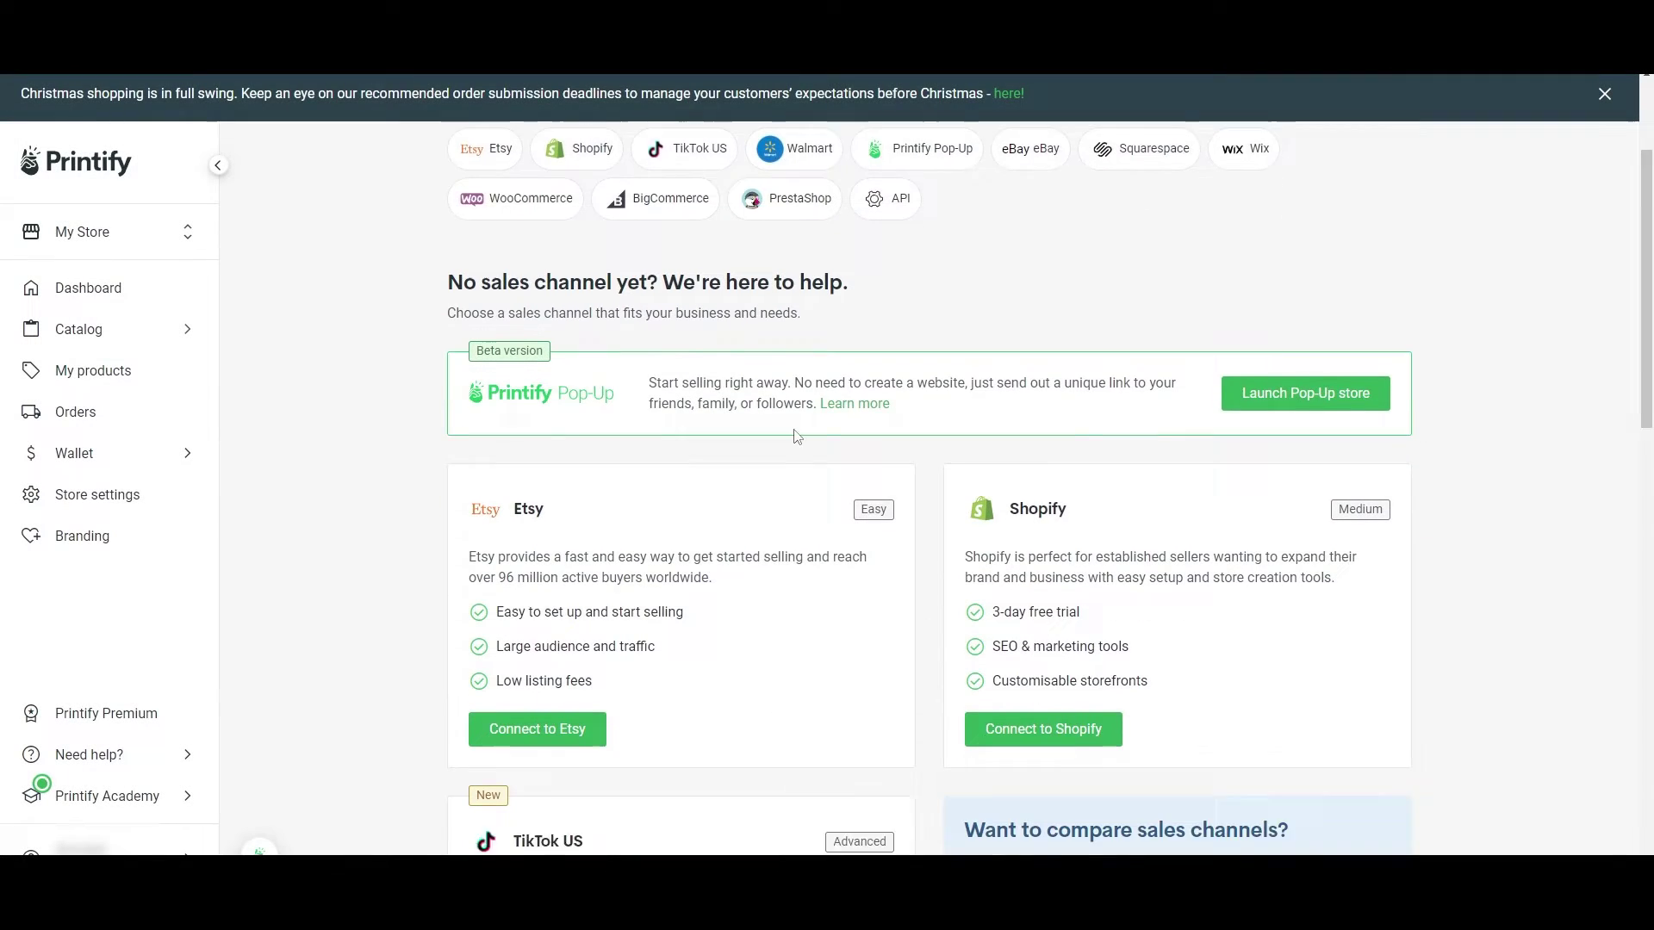
scroll(797, 437, "down", 2)
scroll(754, 422, "down", 1)
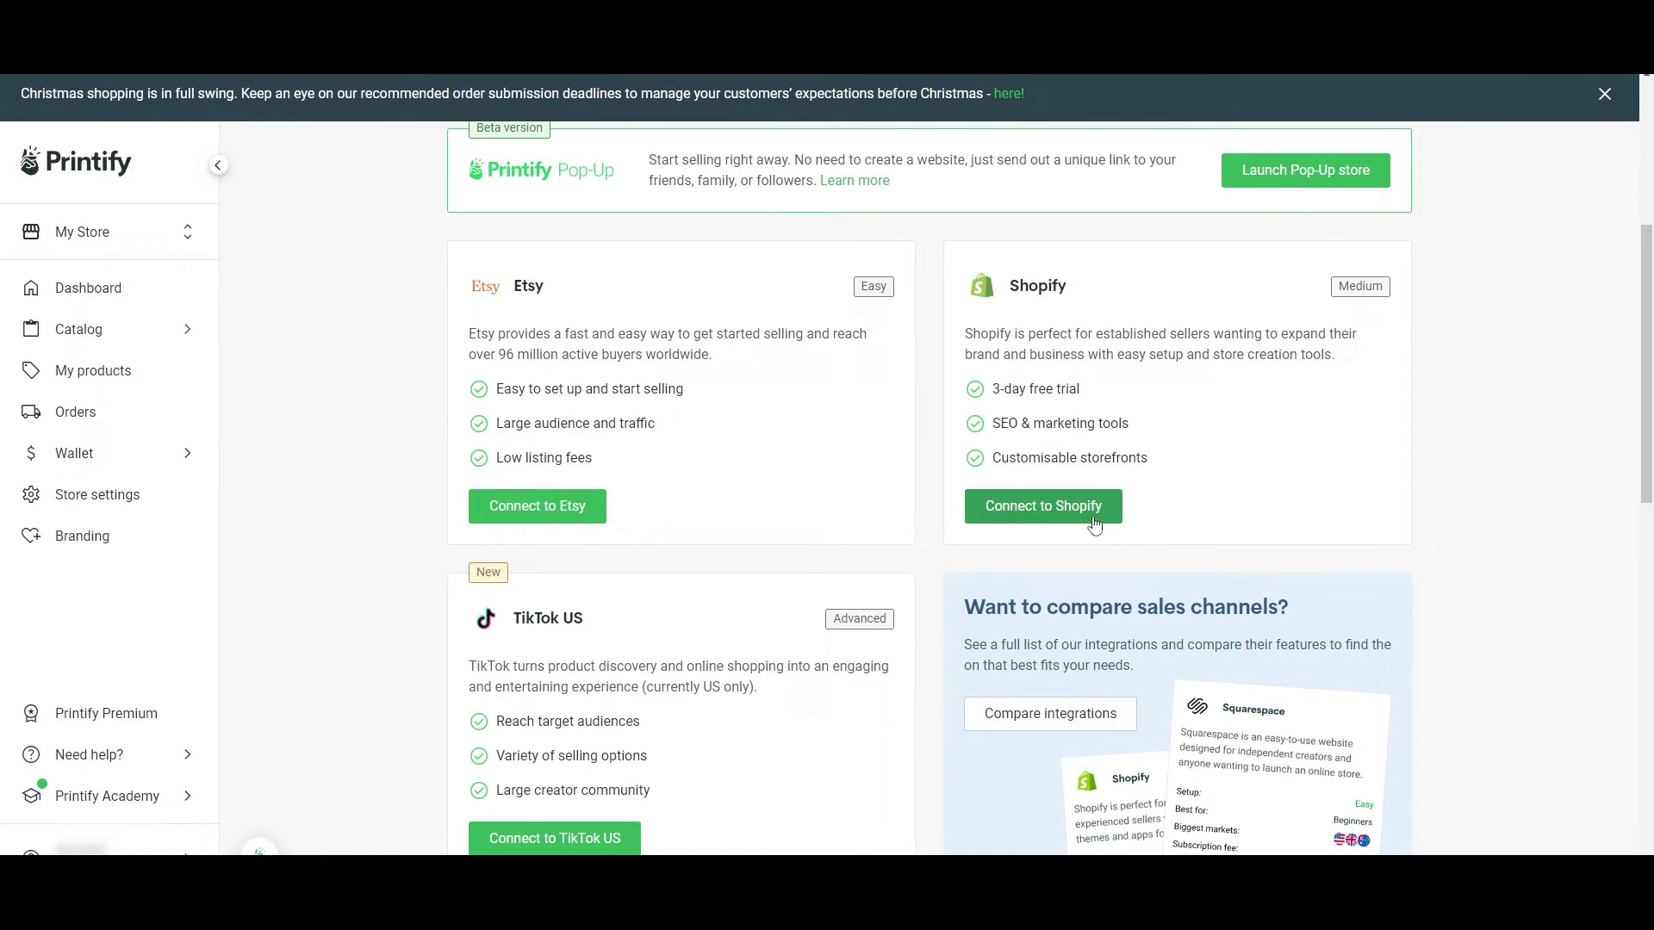
left_click(1092, 521)
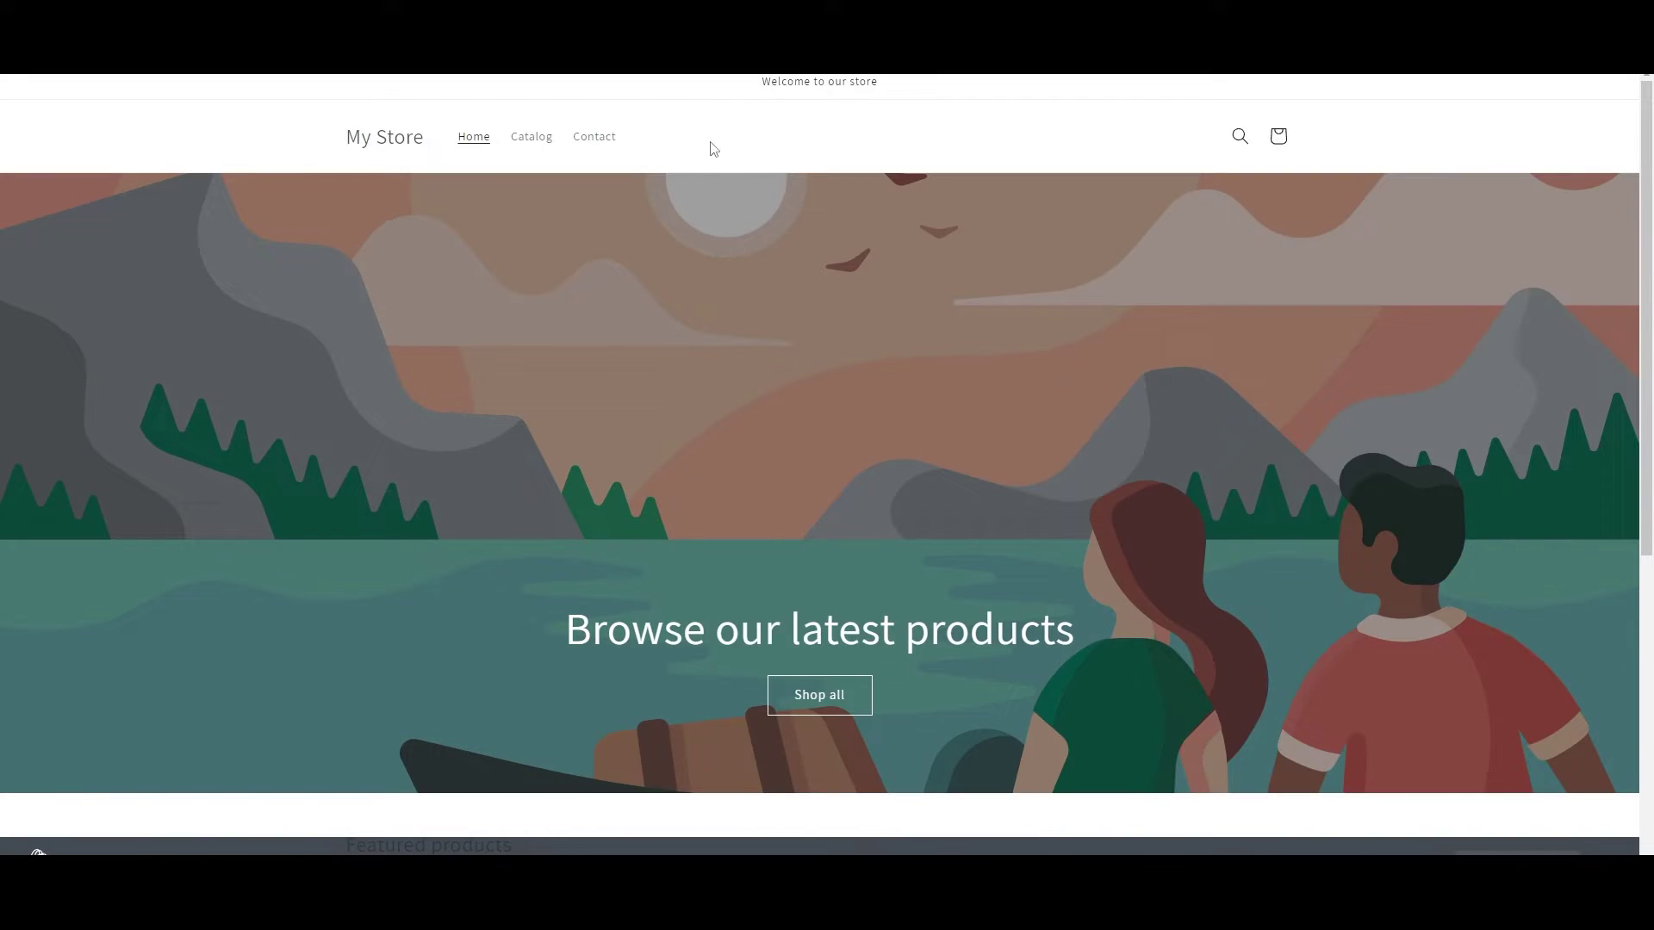
Step: Link Printify to the myshopify store address and install the Printify: Print on Demand app
key("ctrl+l")
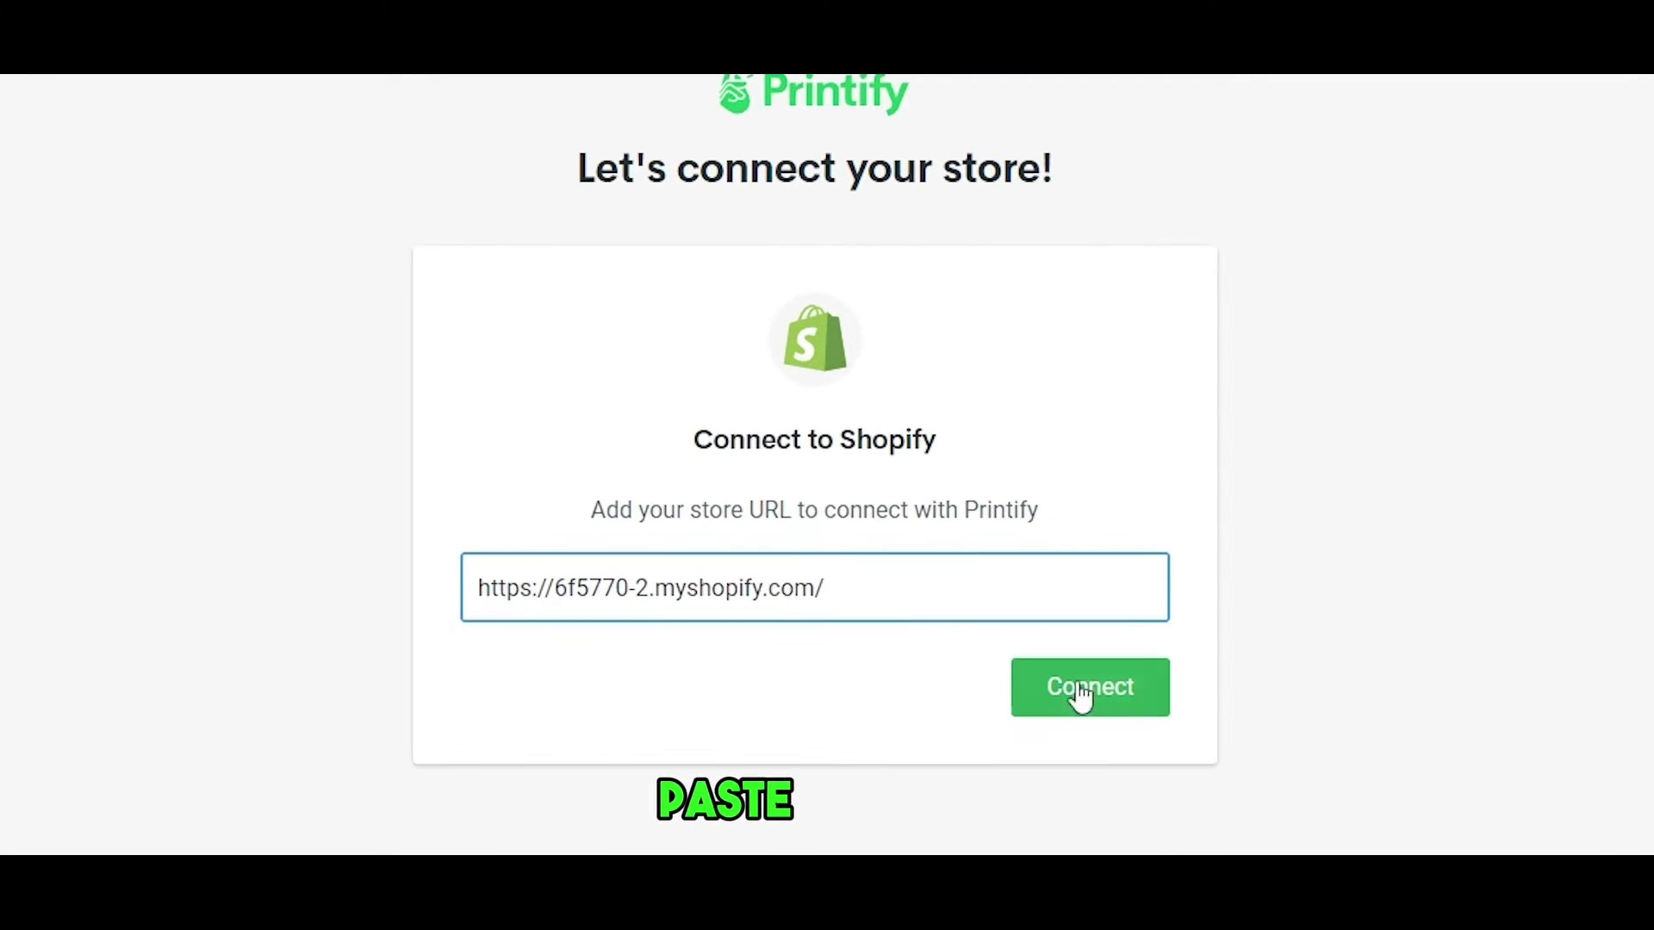
left_click(1081, 696)
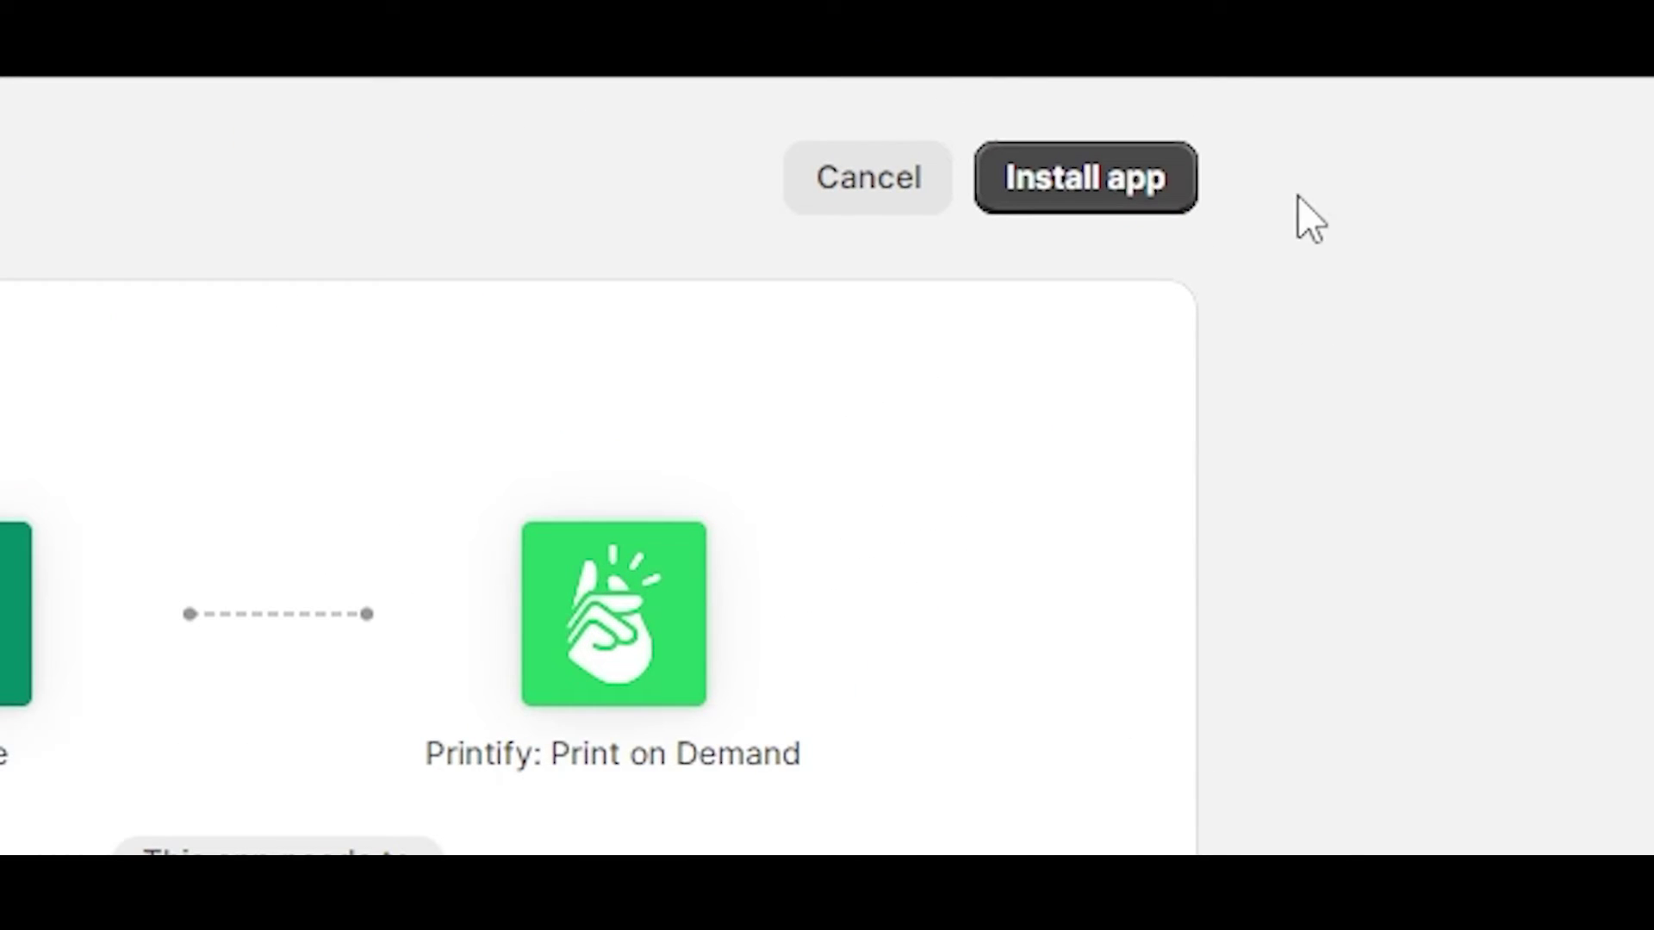
left_click(1180, 154)
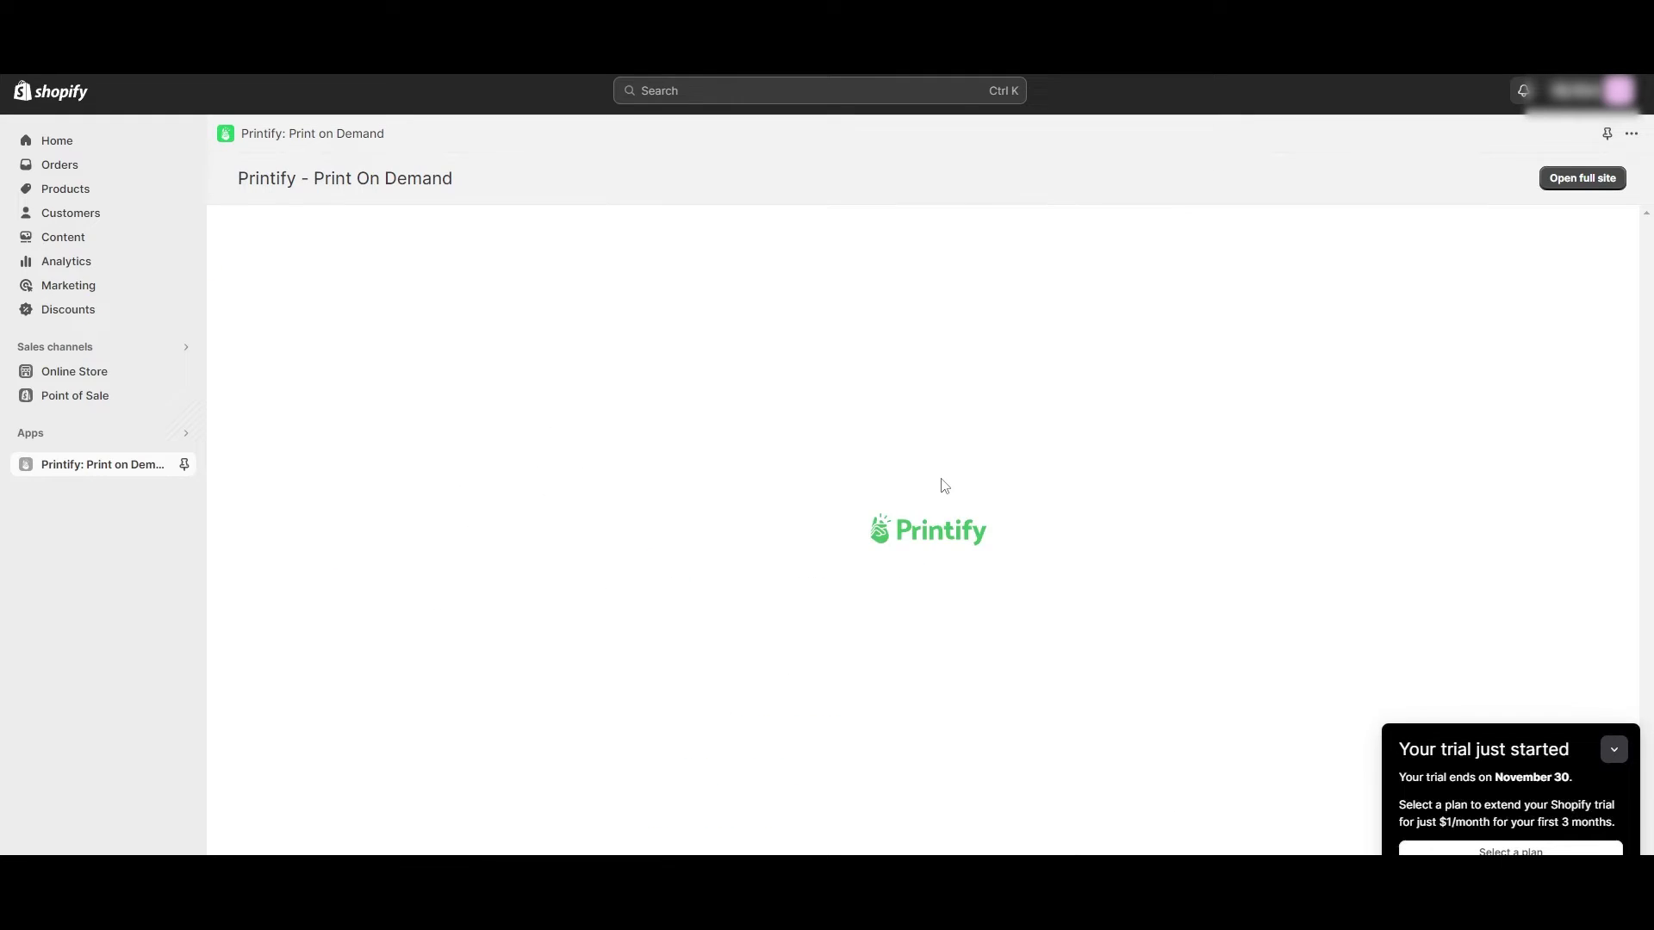
scroll(918, 488, "down", 1)
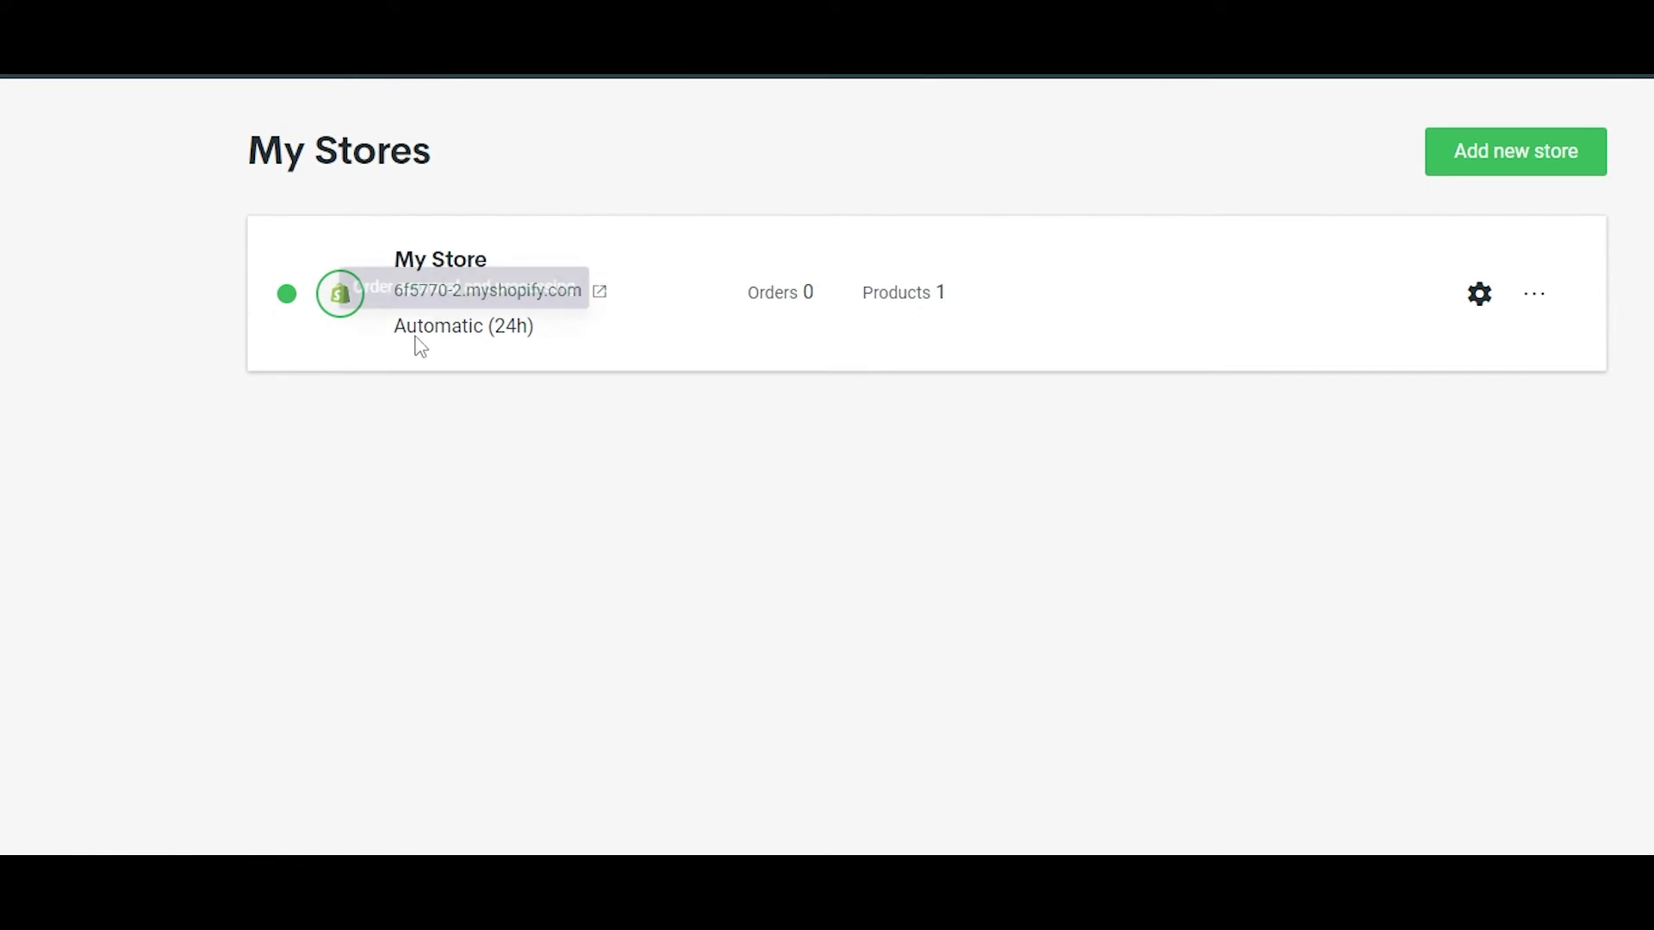
Step: Open the sweatshirt from the product list and scroll down to its Publishing settings
left_click(90, 375)
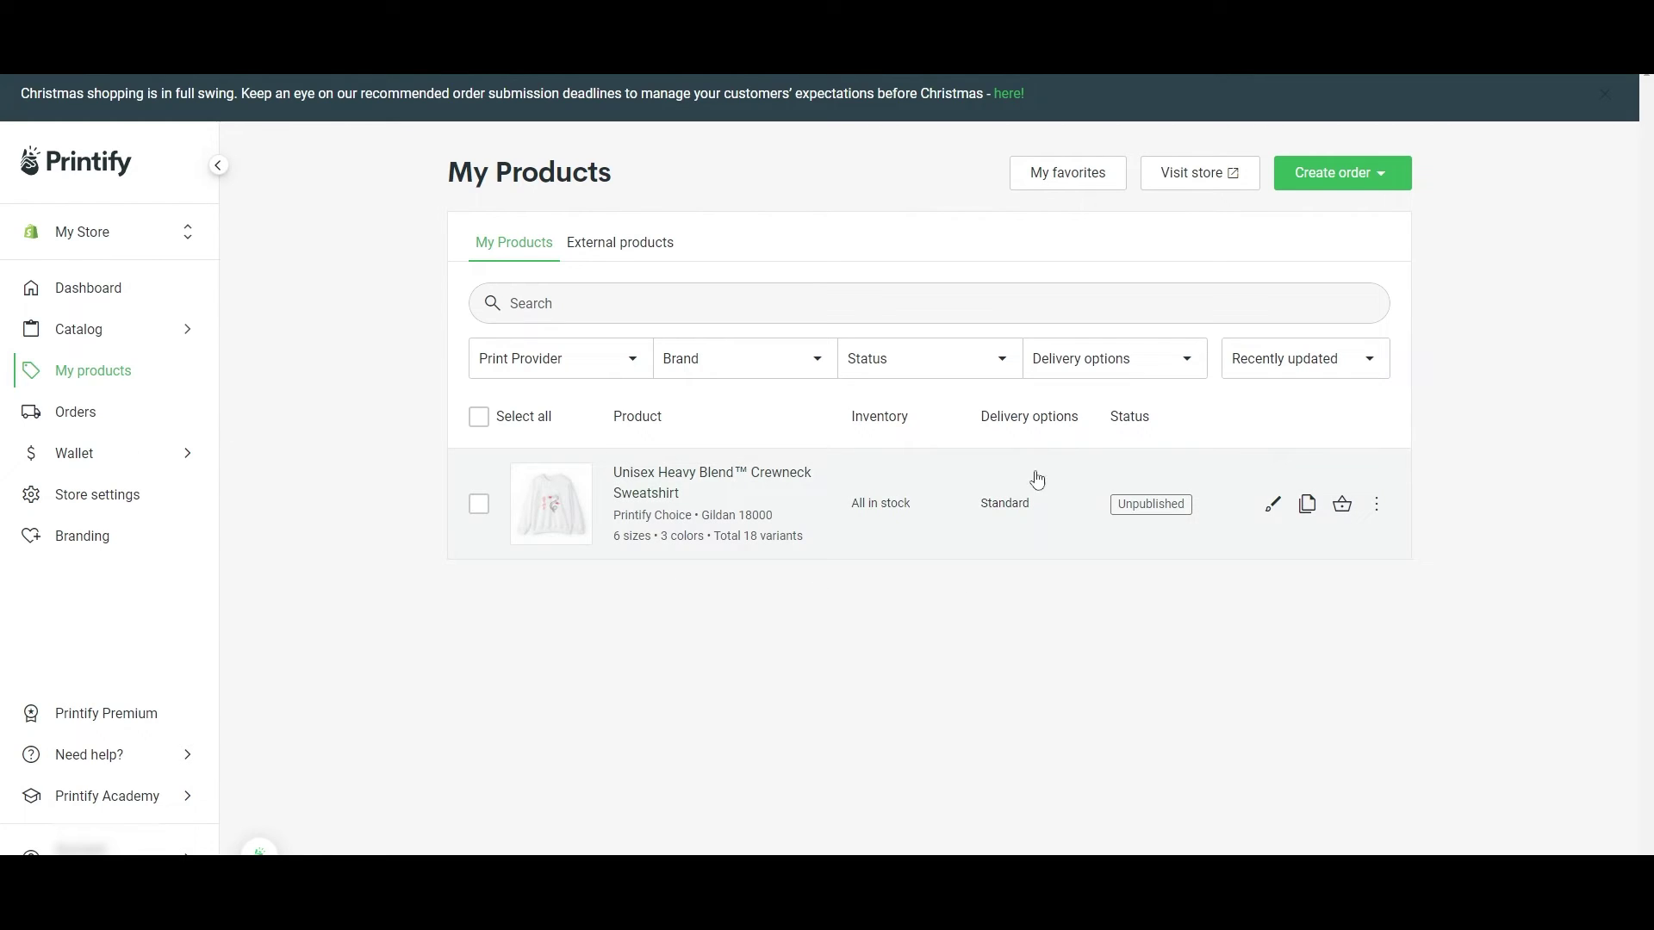
left_click(724, 524)
scroll(730, 523, "down", 10)
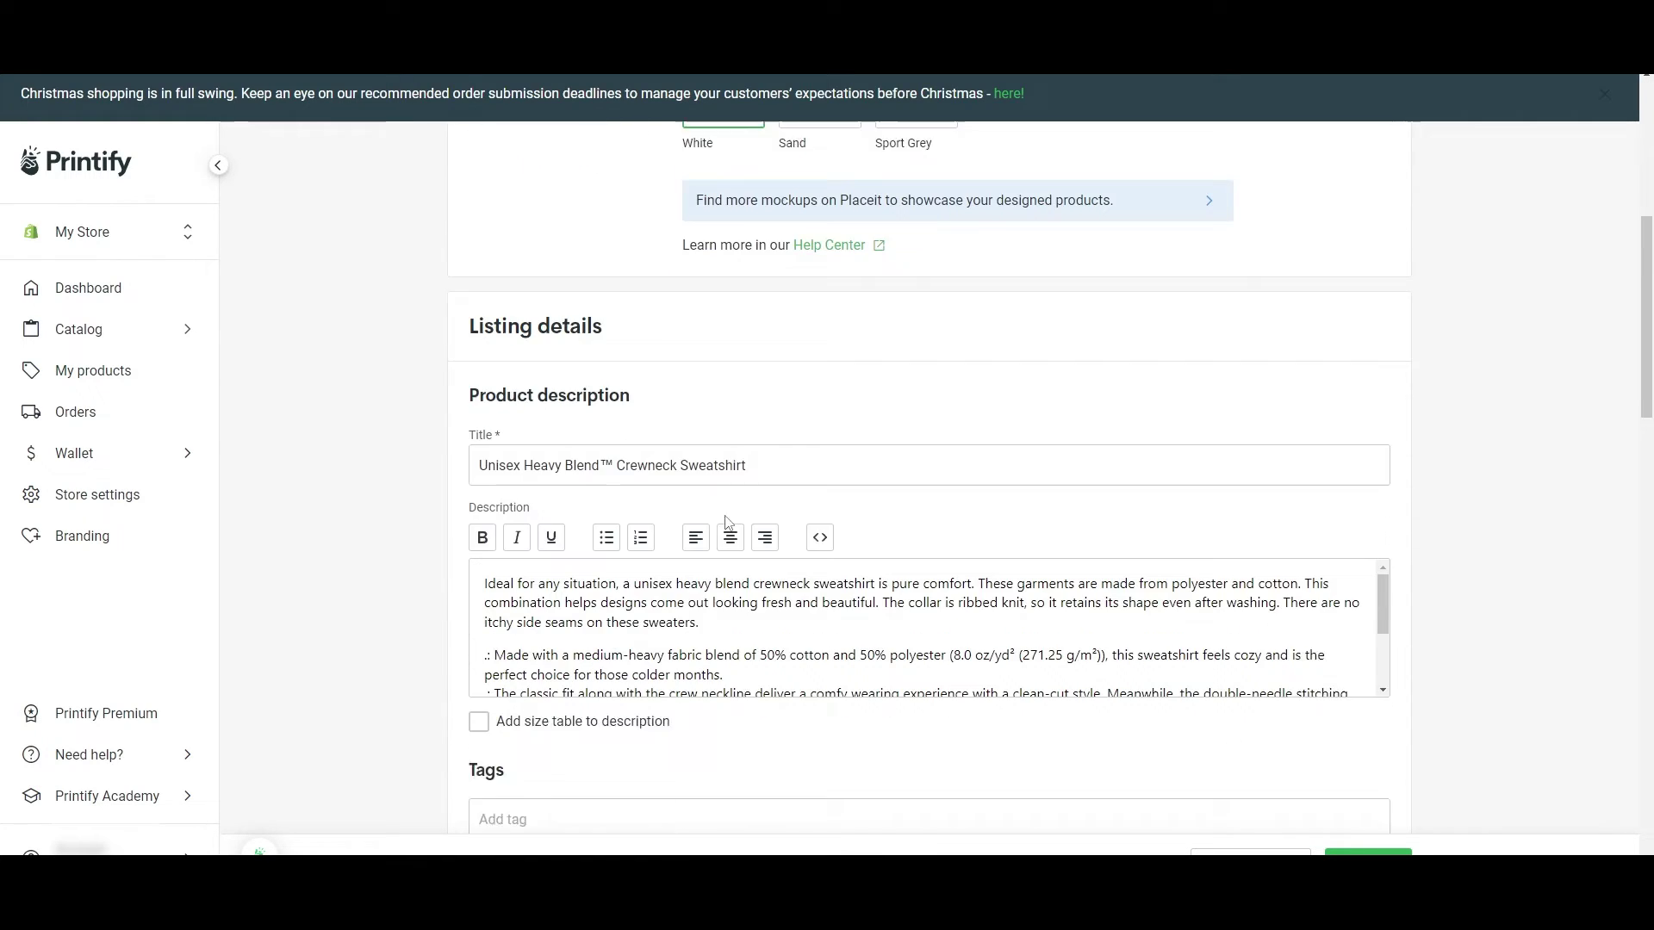
scroll(728, 521, "down", 15)
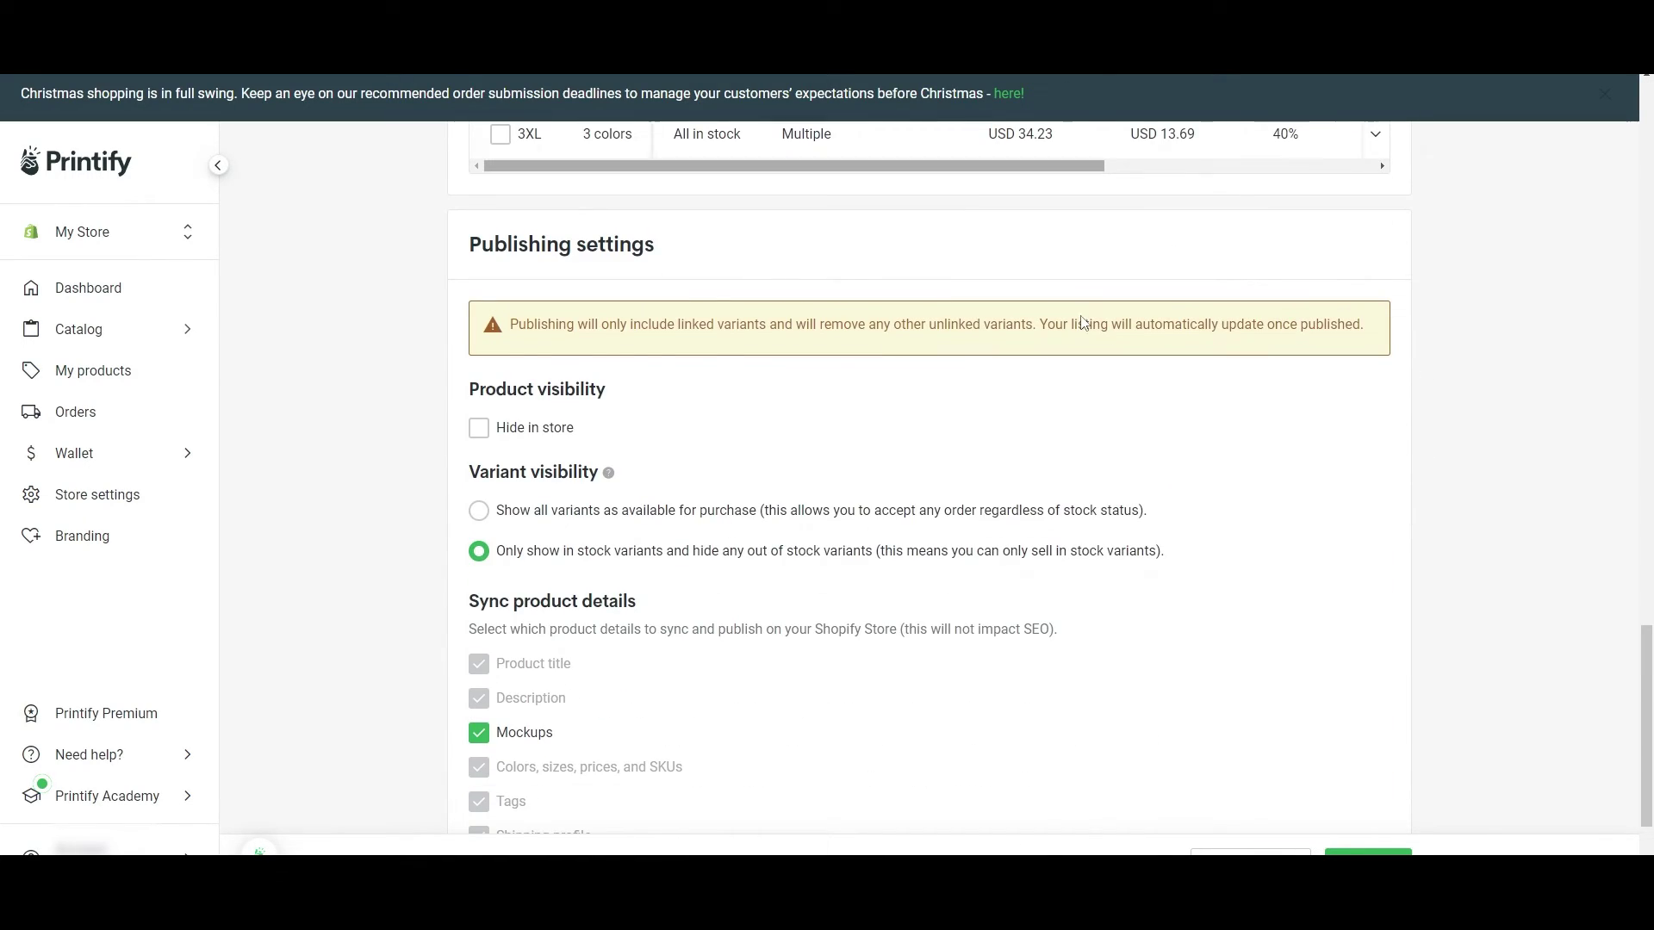
scroll(655, 489, "down", 2)
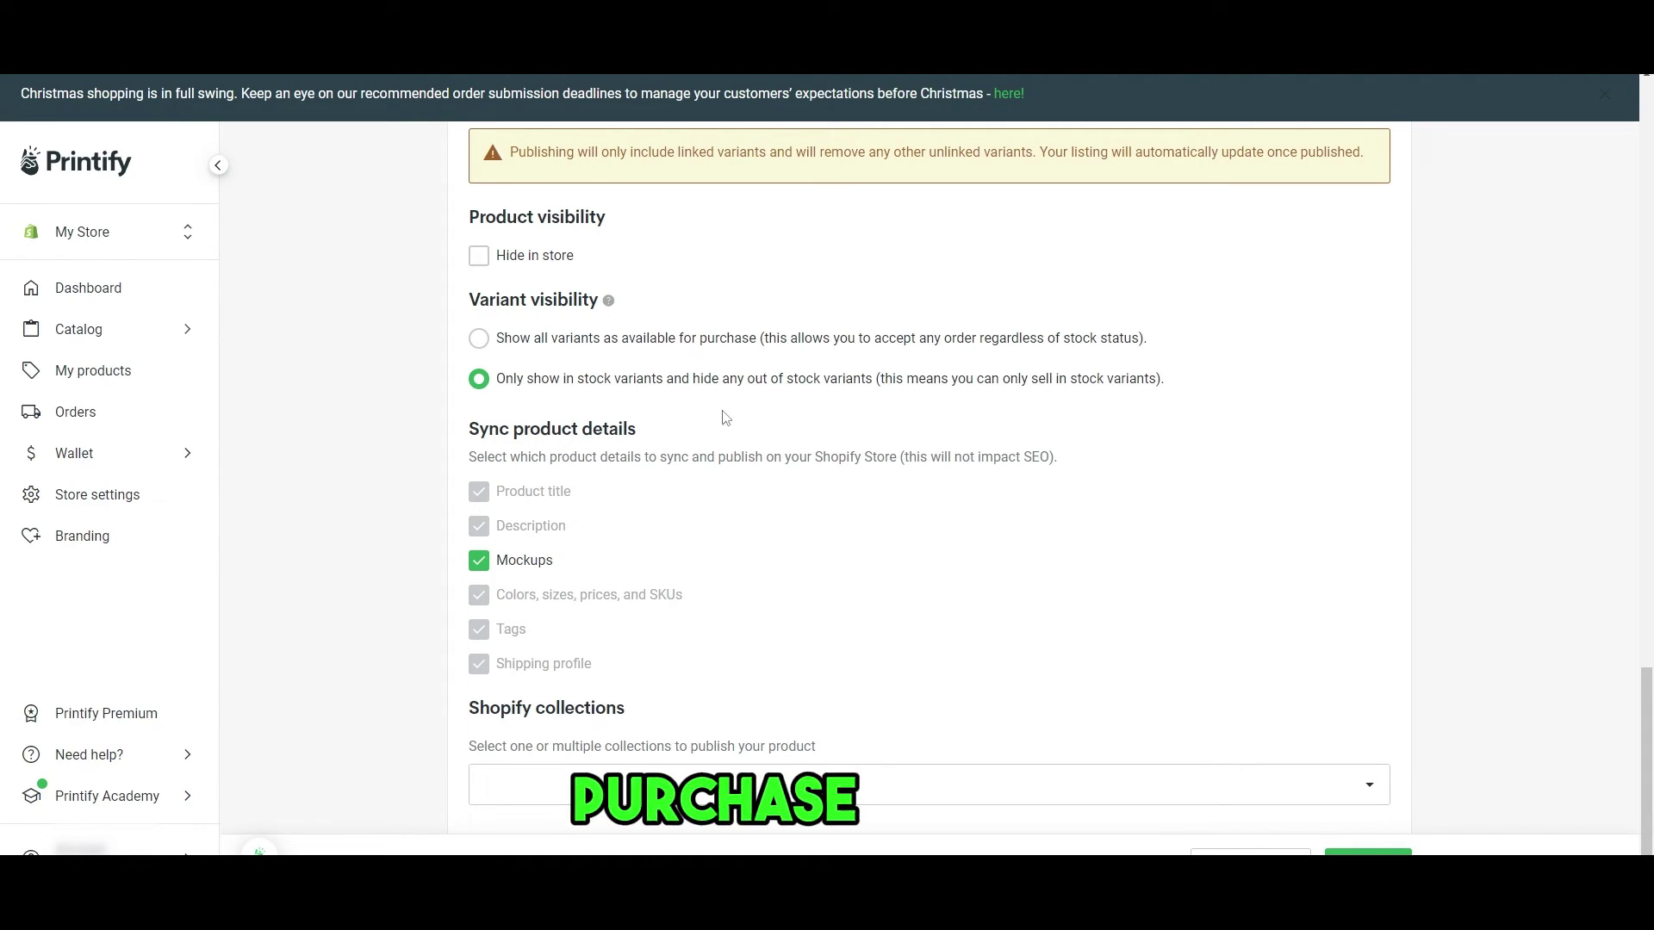
scroll(603, 706, "down", 1)
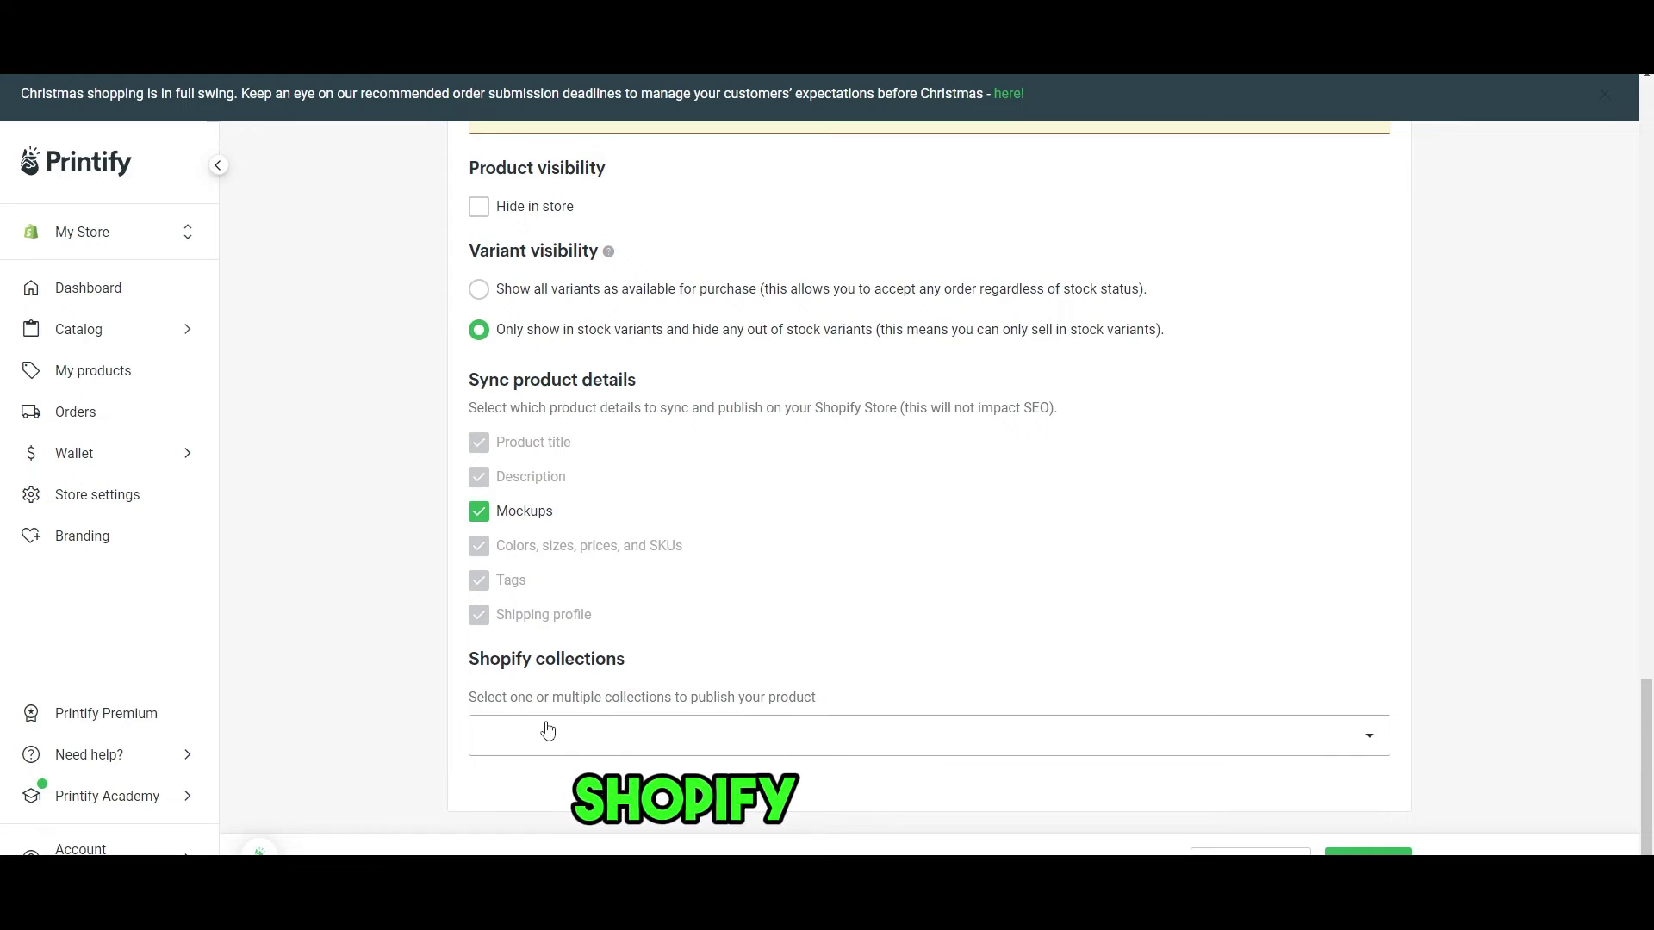
Step: Publish the sweatshirt to Shopify with no collection selected, and dismiss the feedback popup
left_click(620, 728)
left_click(1456, 731)
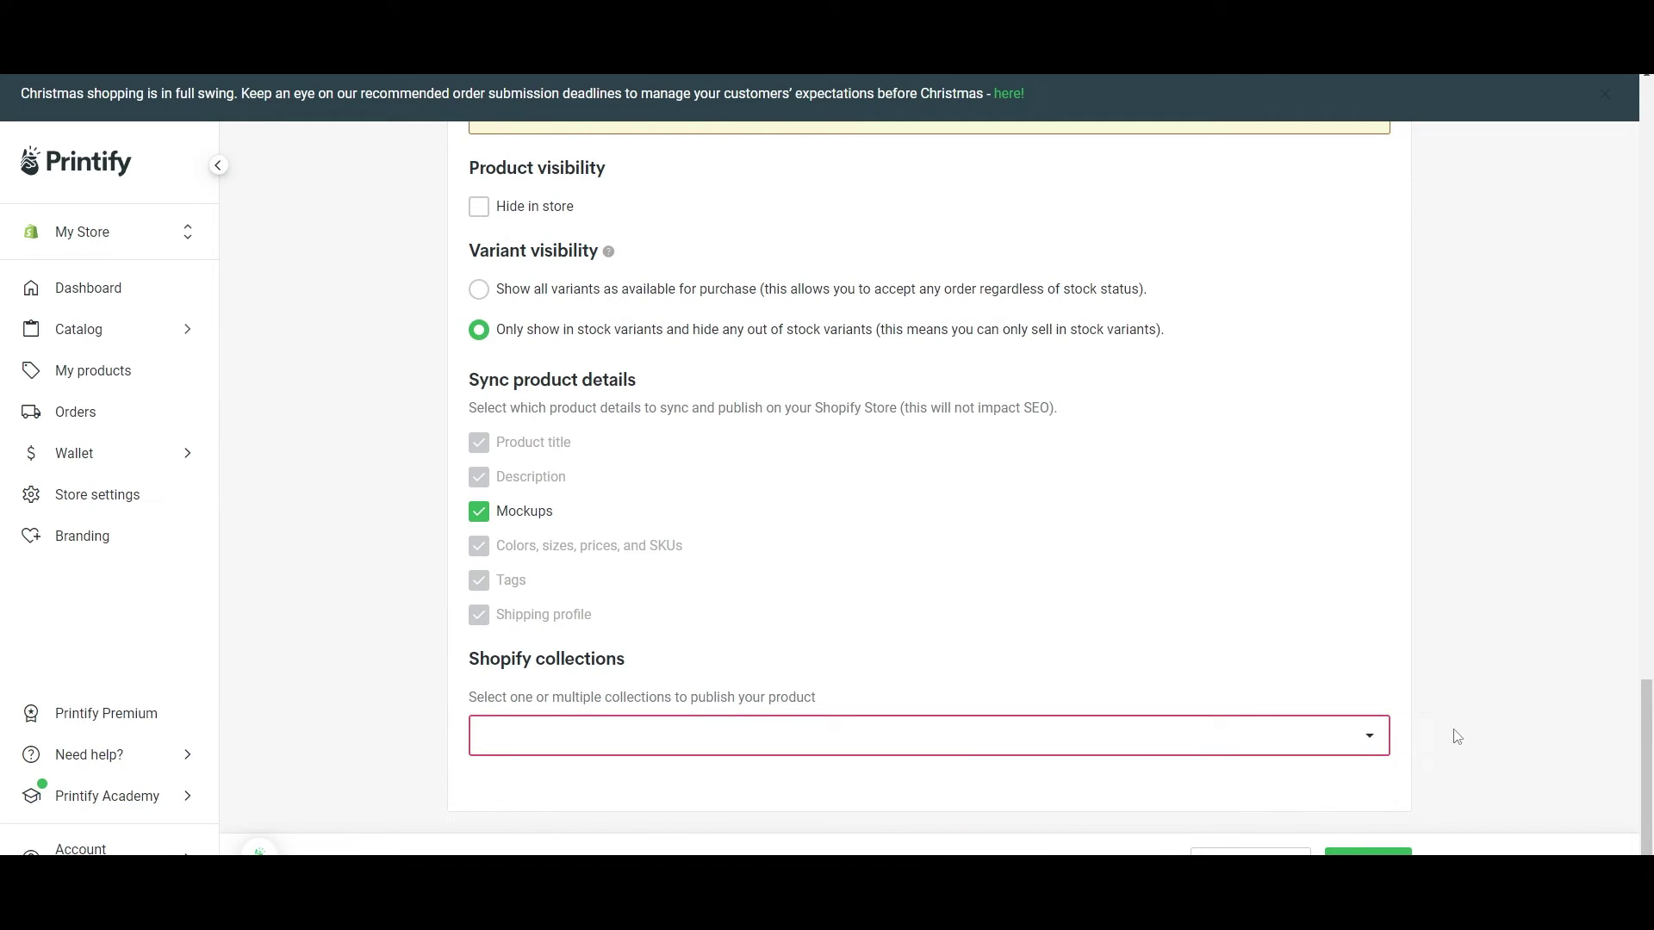
left_click(1373, 866)
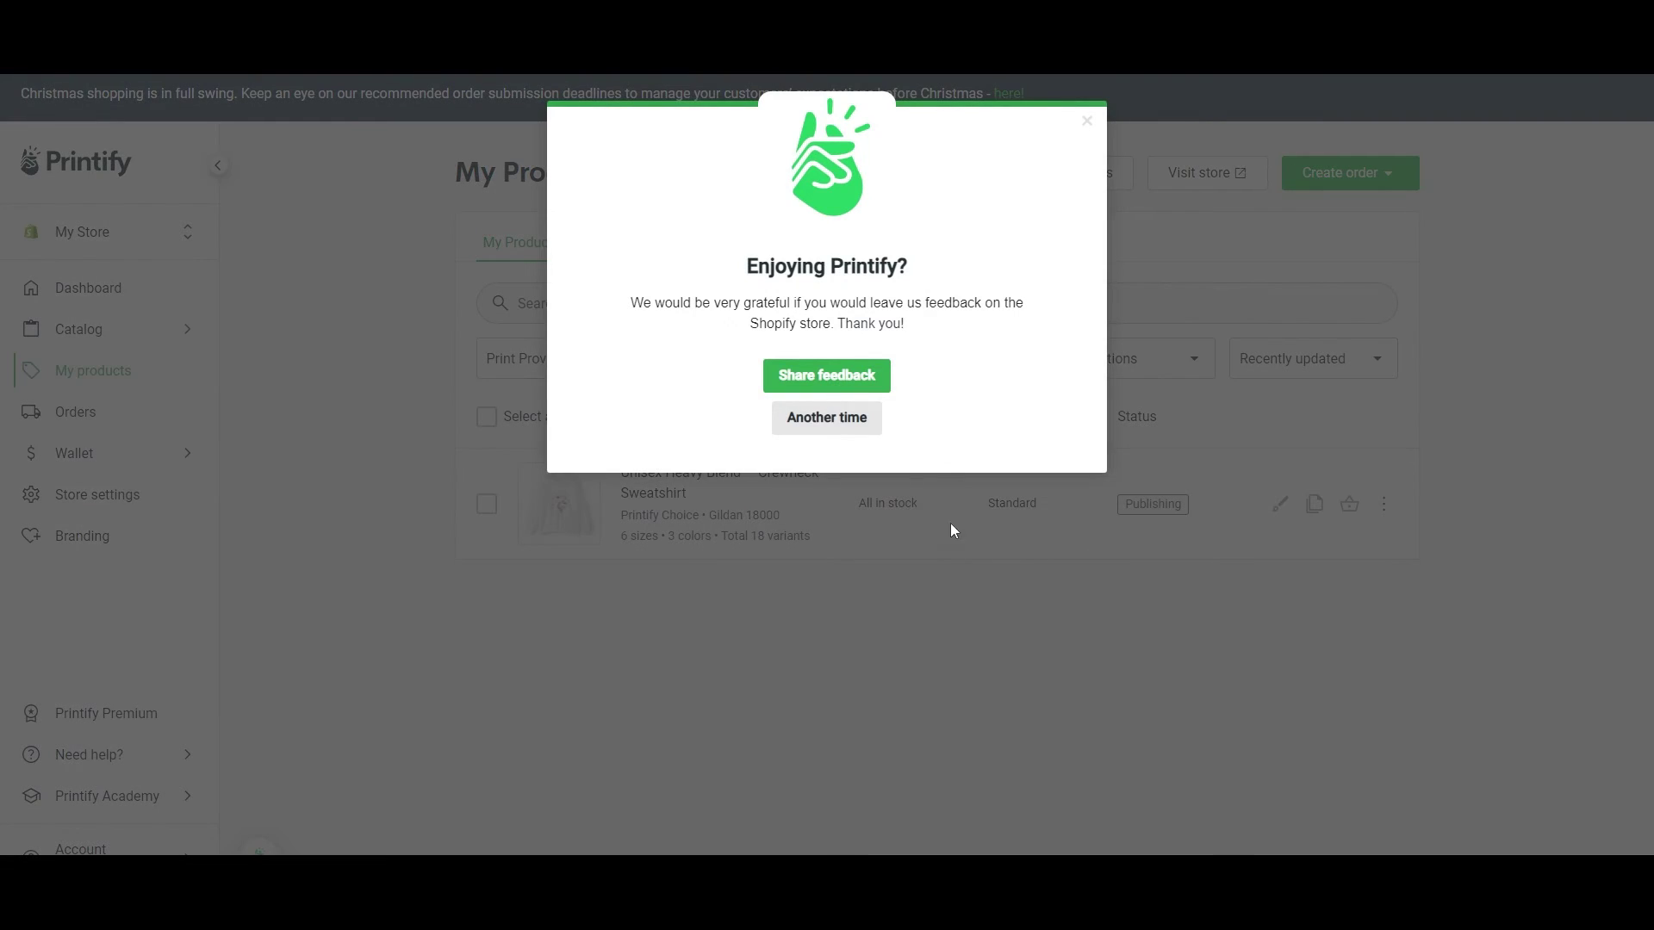
left_click(841, 420)
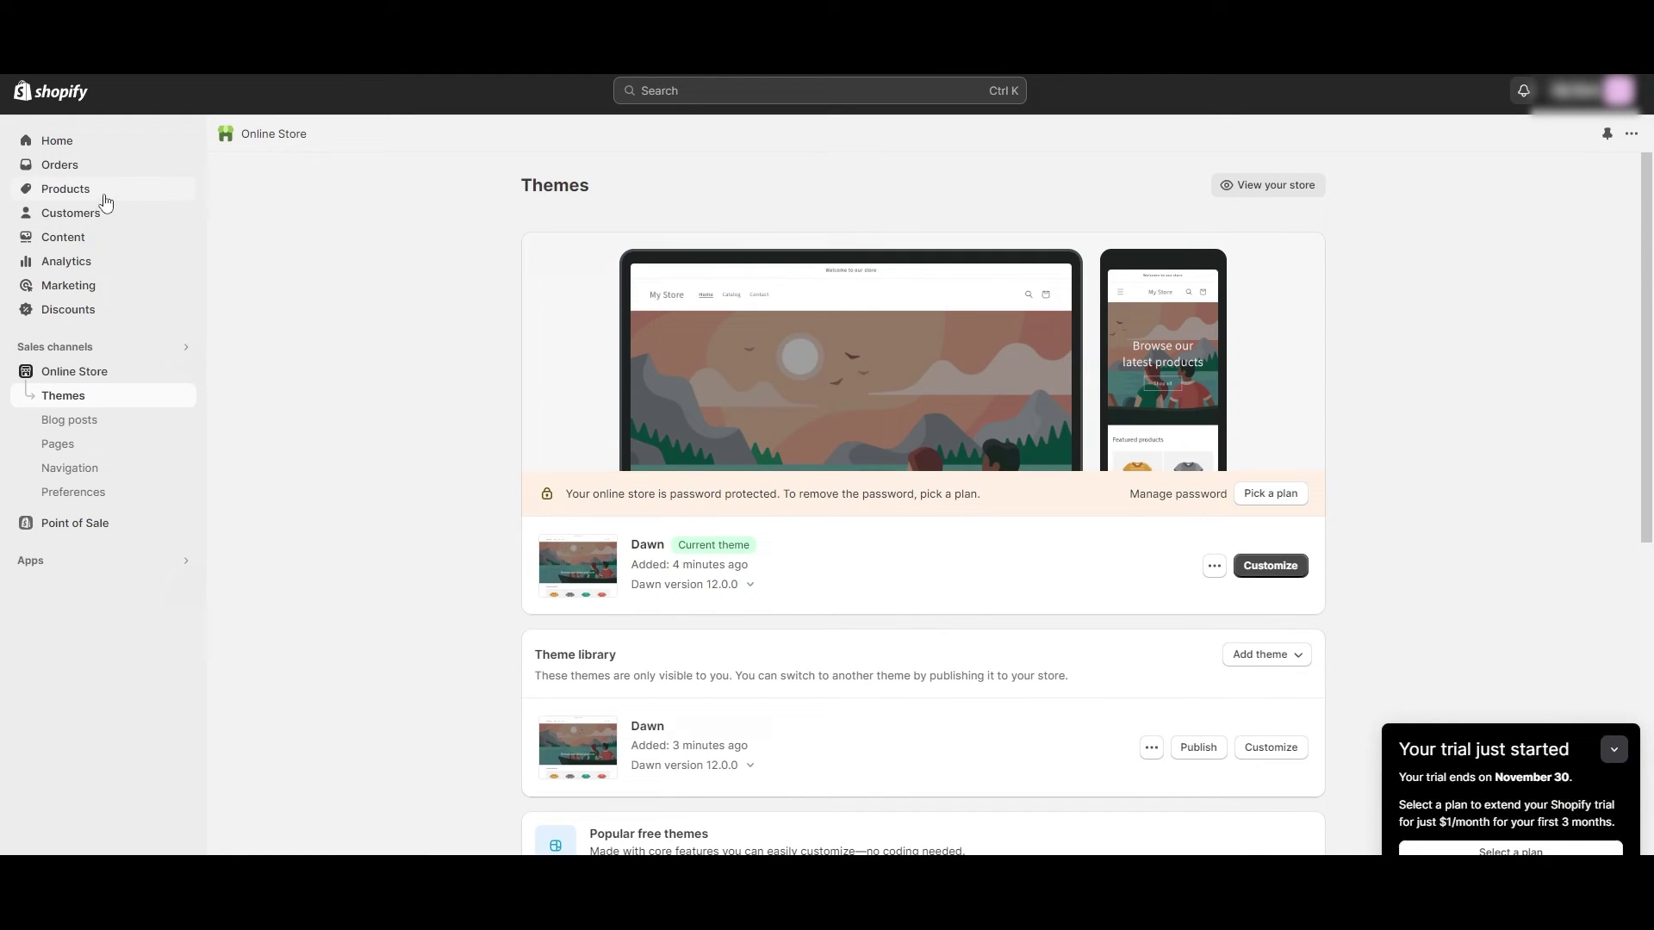
Step: View Shopify's still-empty Products page and bring up the Import products by CSV dialog
left_click(103, 194)
left_click(396, 361)
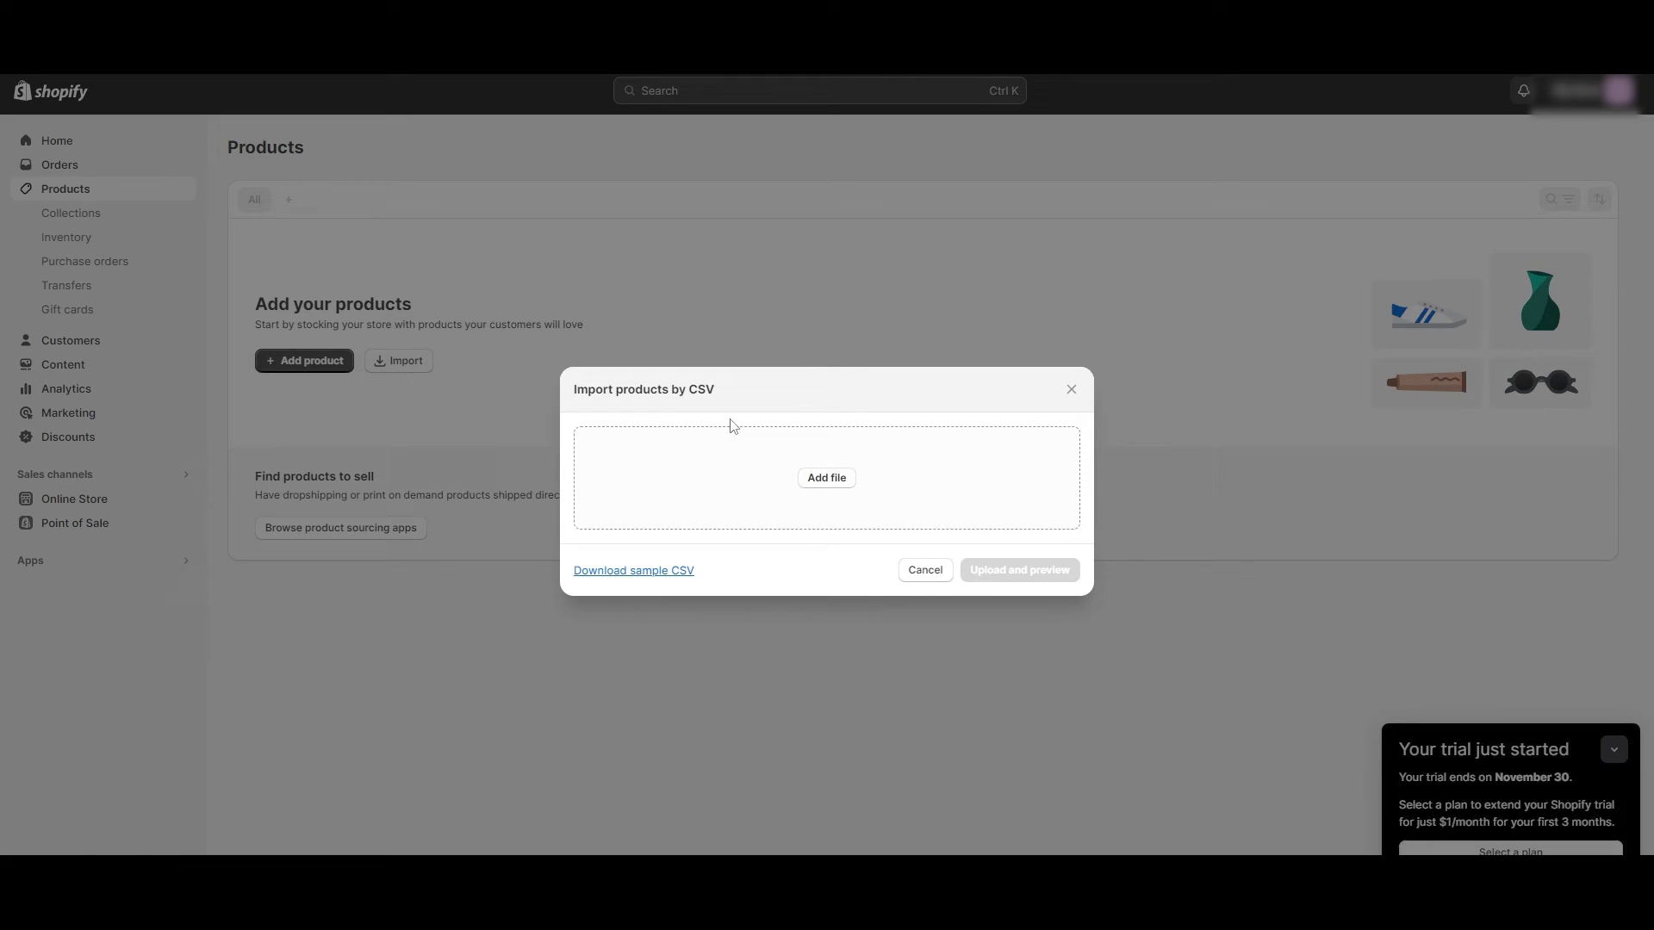